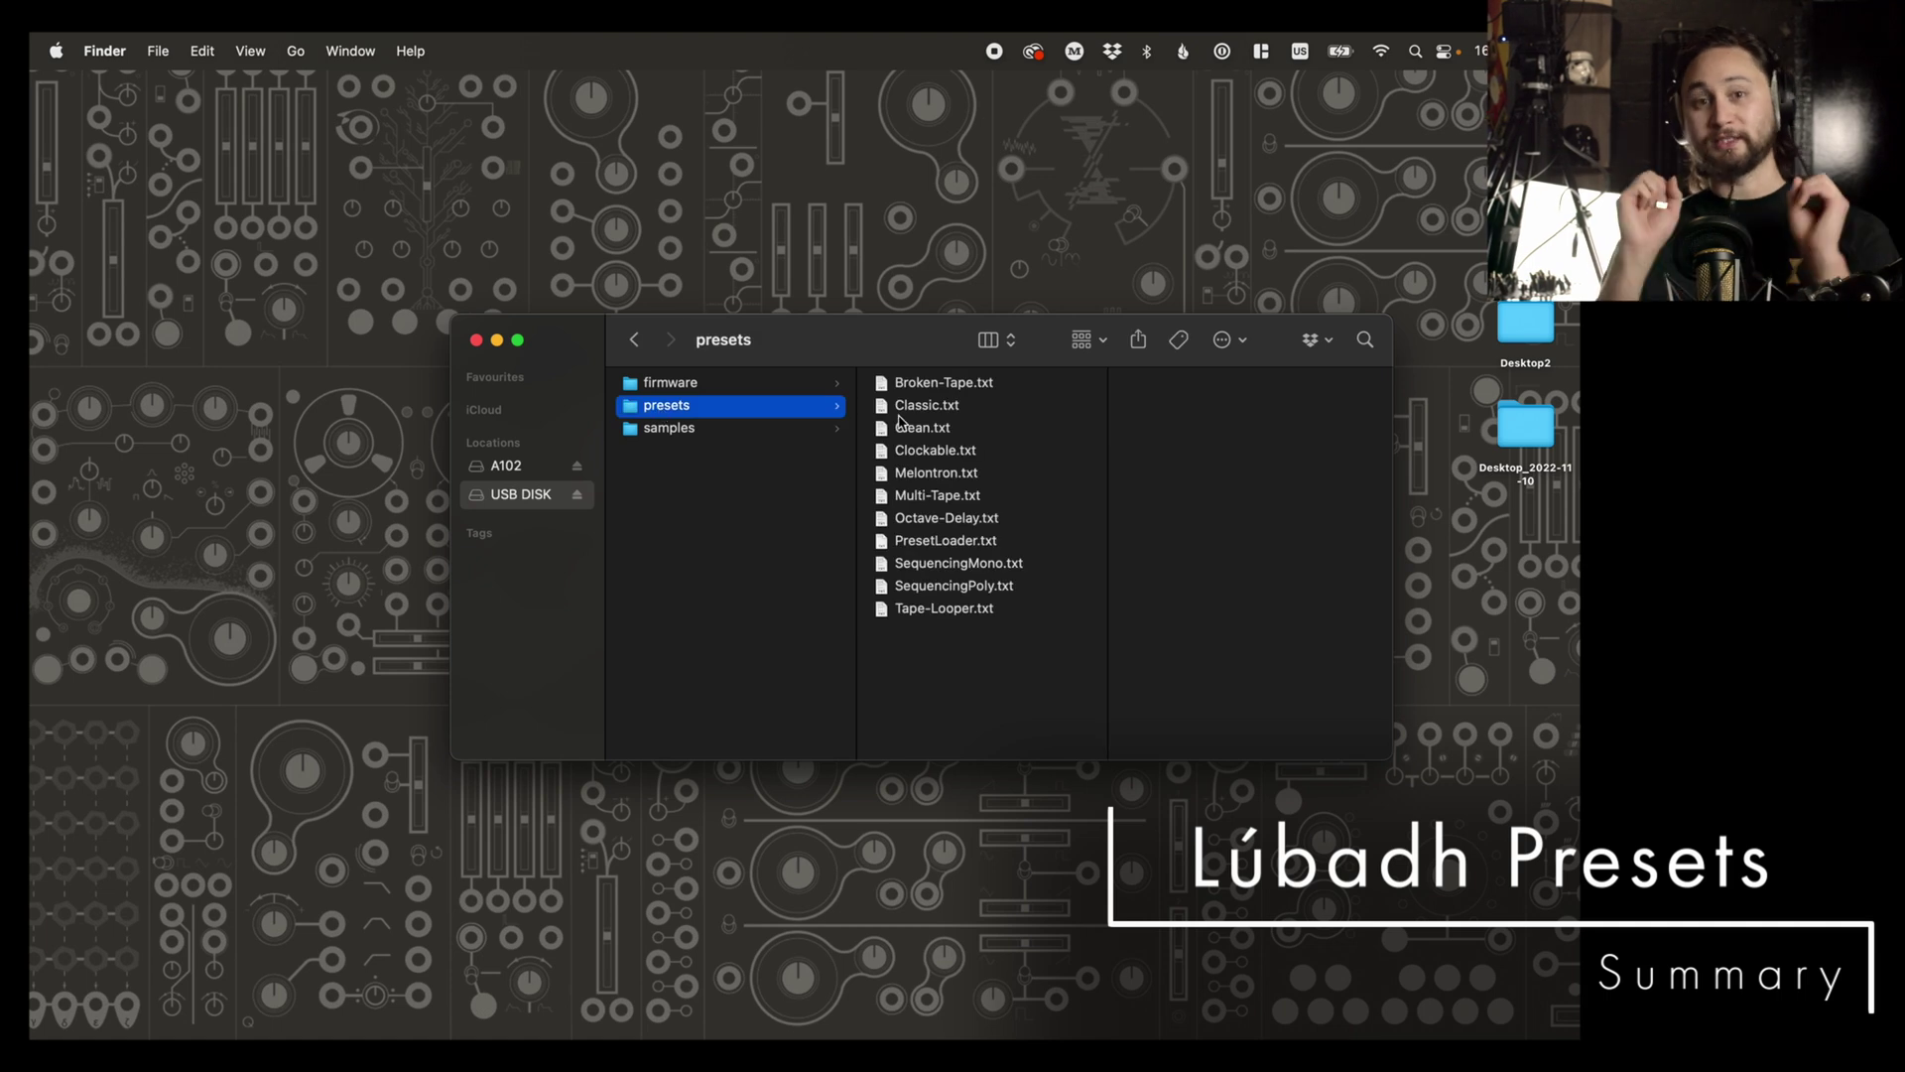
Step: Preview each preset file in turn, from the top down to Tape-Looper
left_click(924, 412)
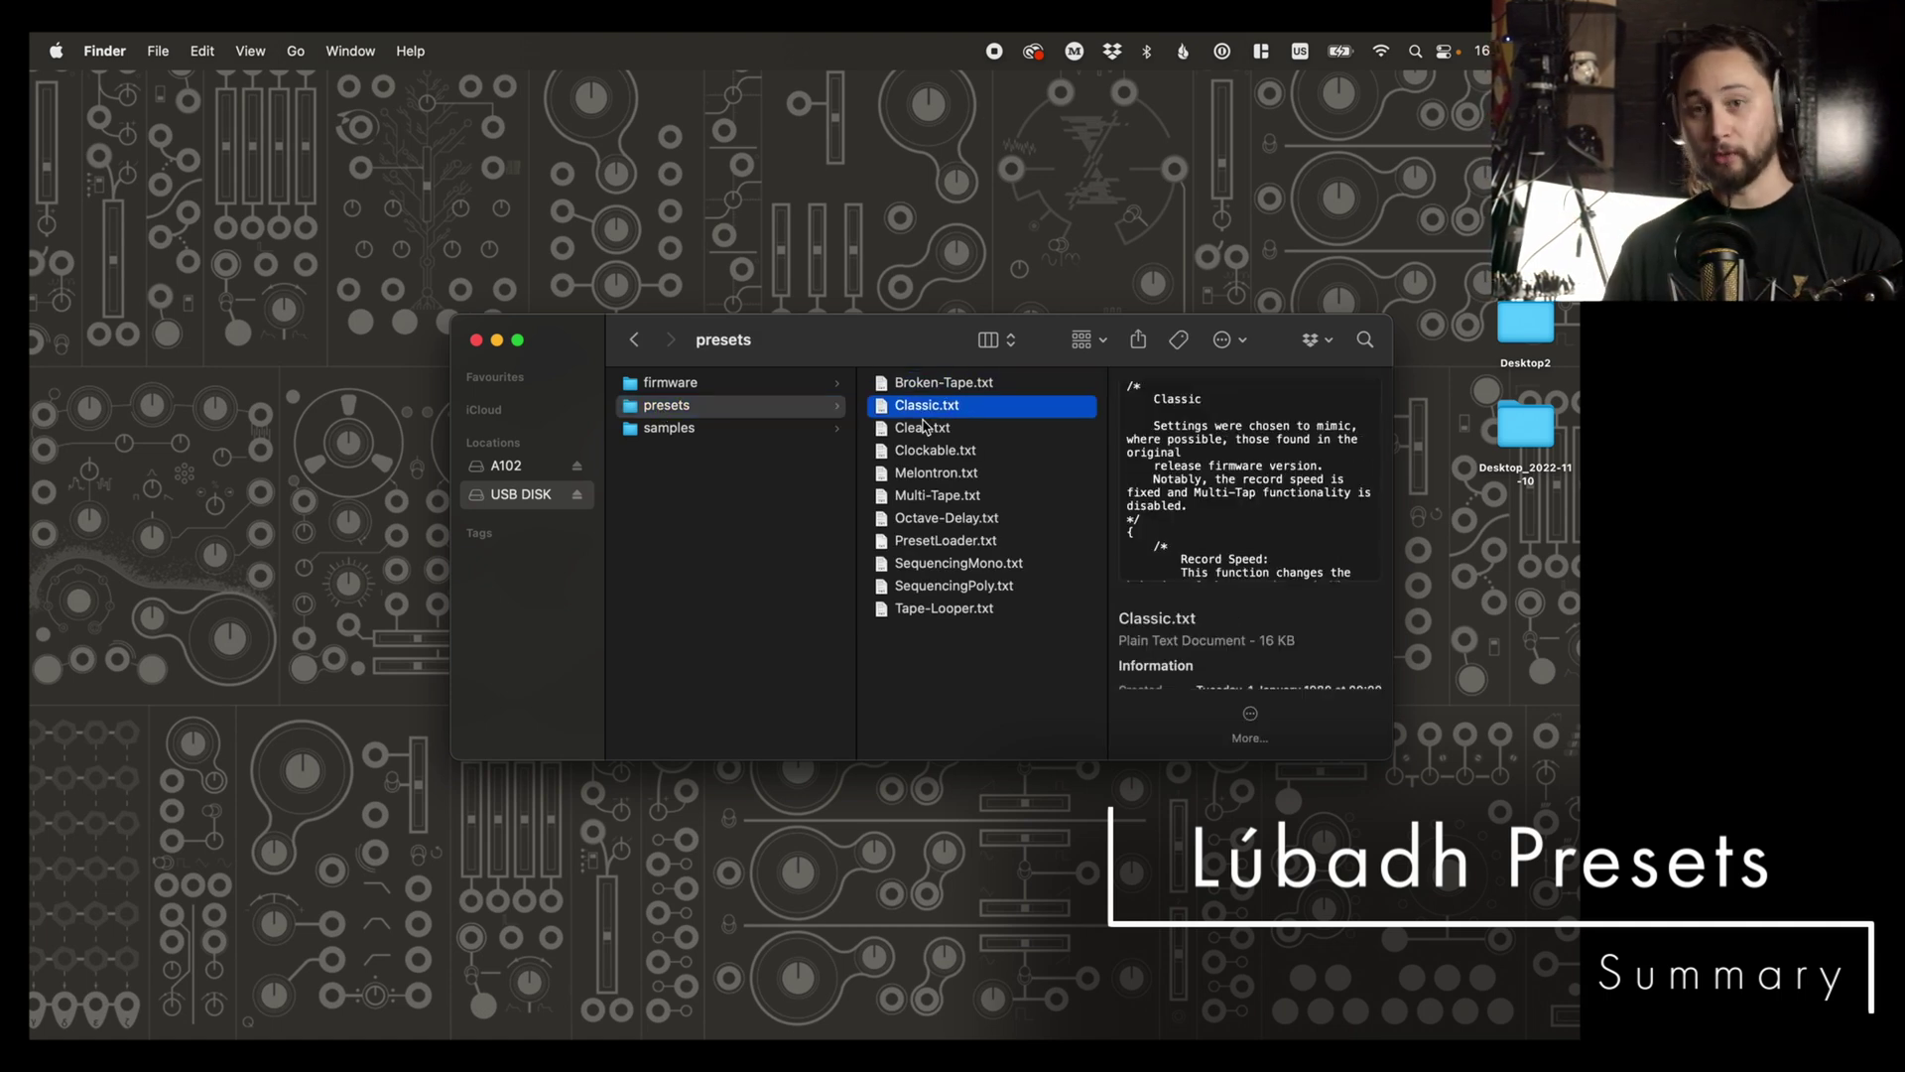
left_click(924, 431)
left_click(924, 452)
left_click(924, 477)
left_click(924, 496)
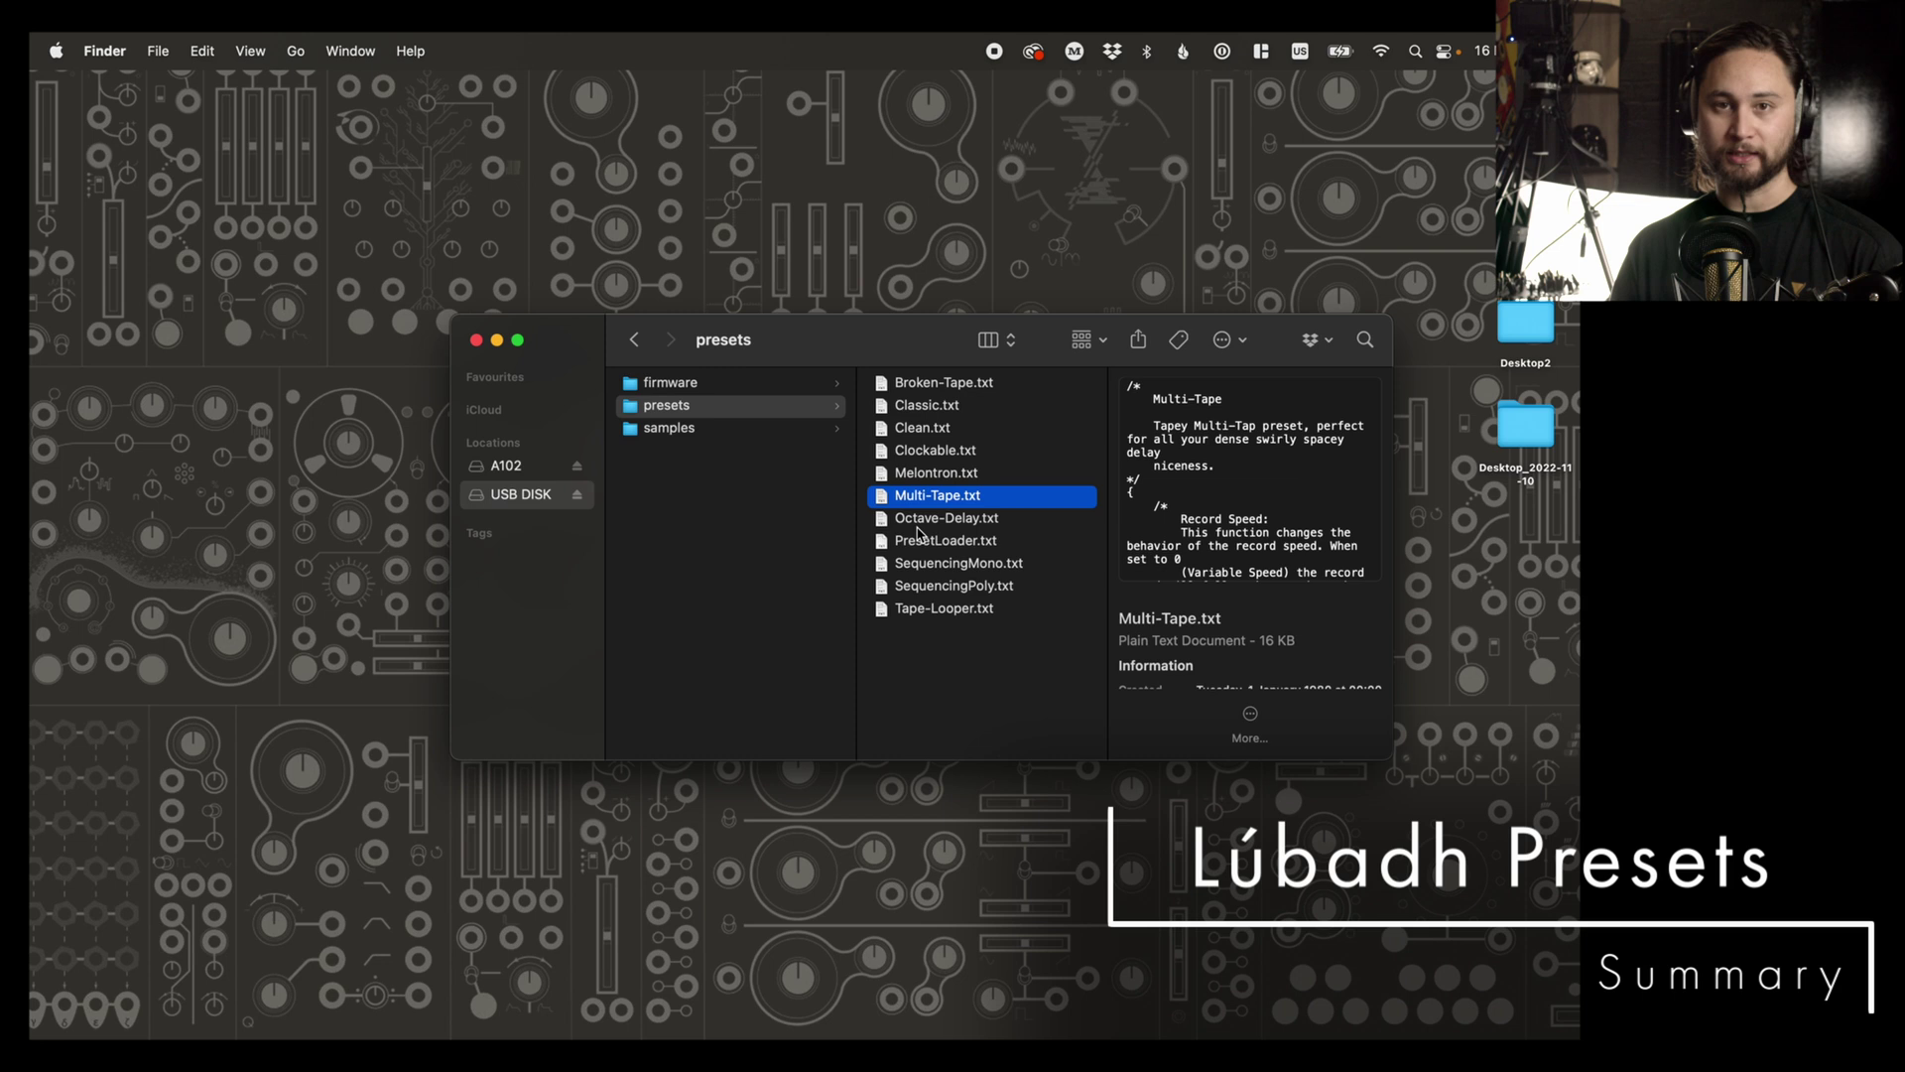
left_click(922, 519)
left_click(922, 564)
left_click(921, 588)
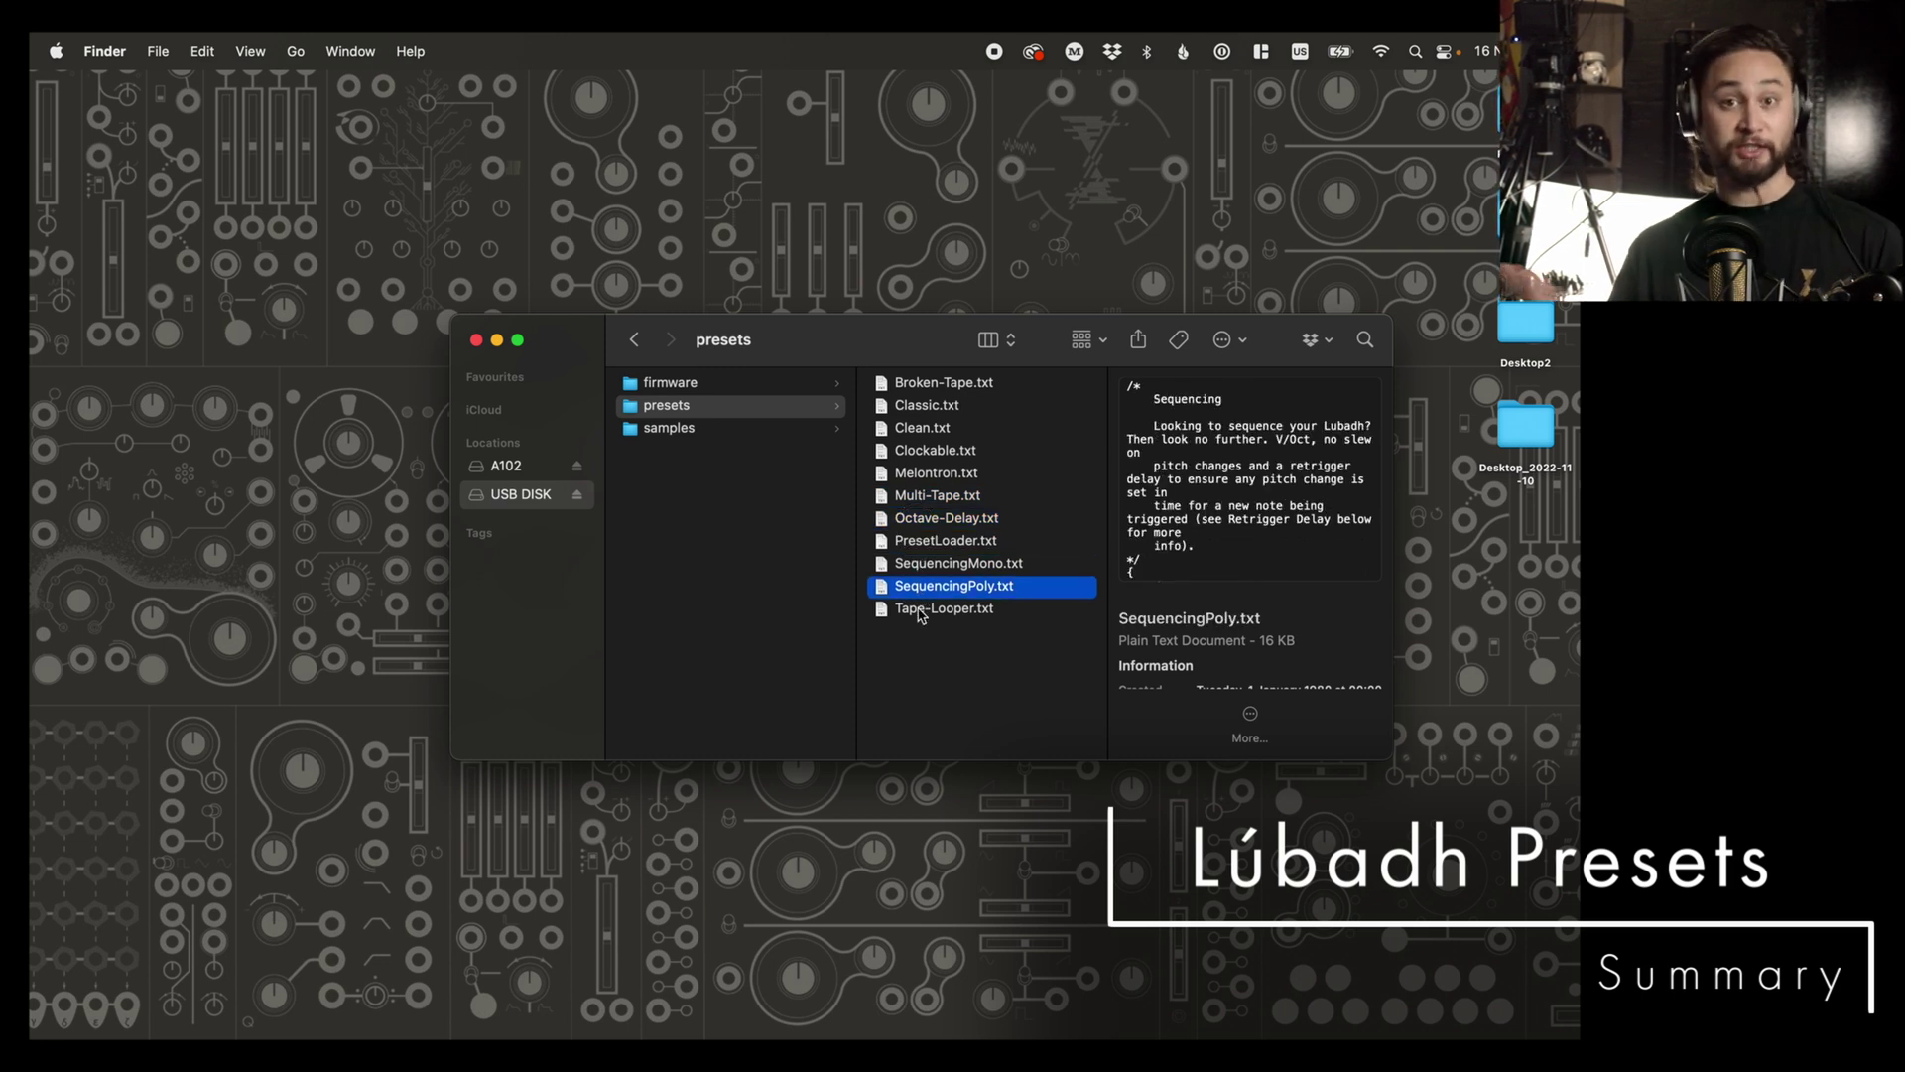
left_click(922, 609)
Step: Show the presets full-size in Quick Look, stepping back through the previous three
key("space")
key("Up")
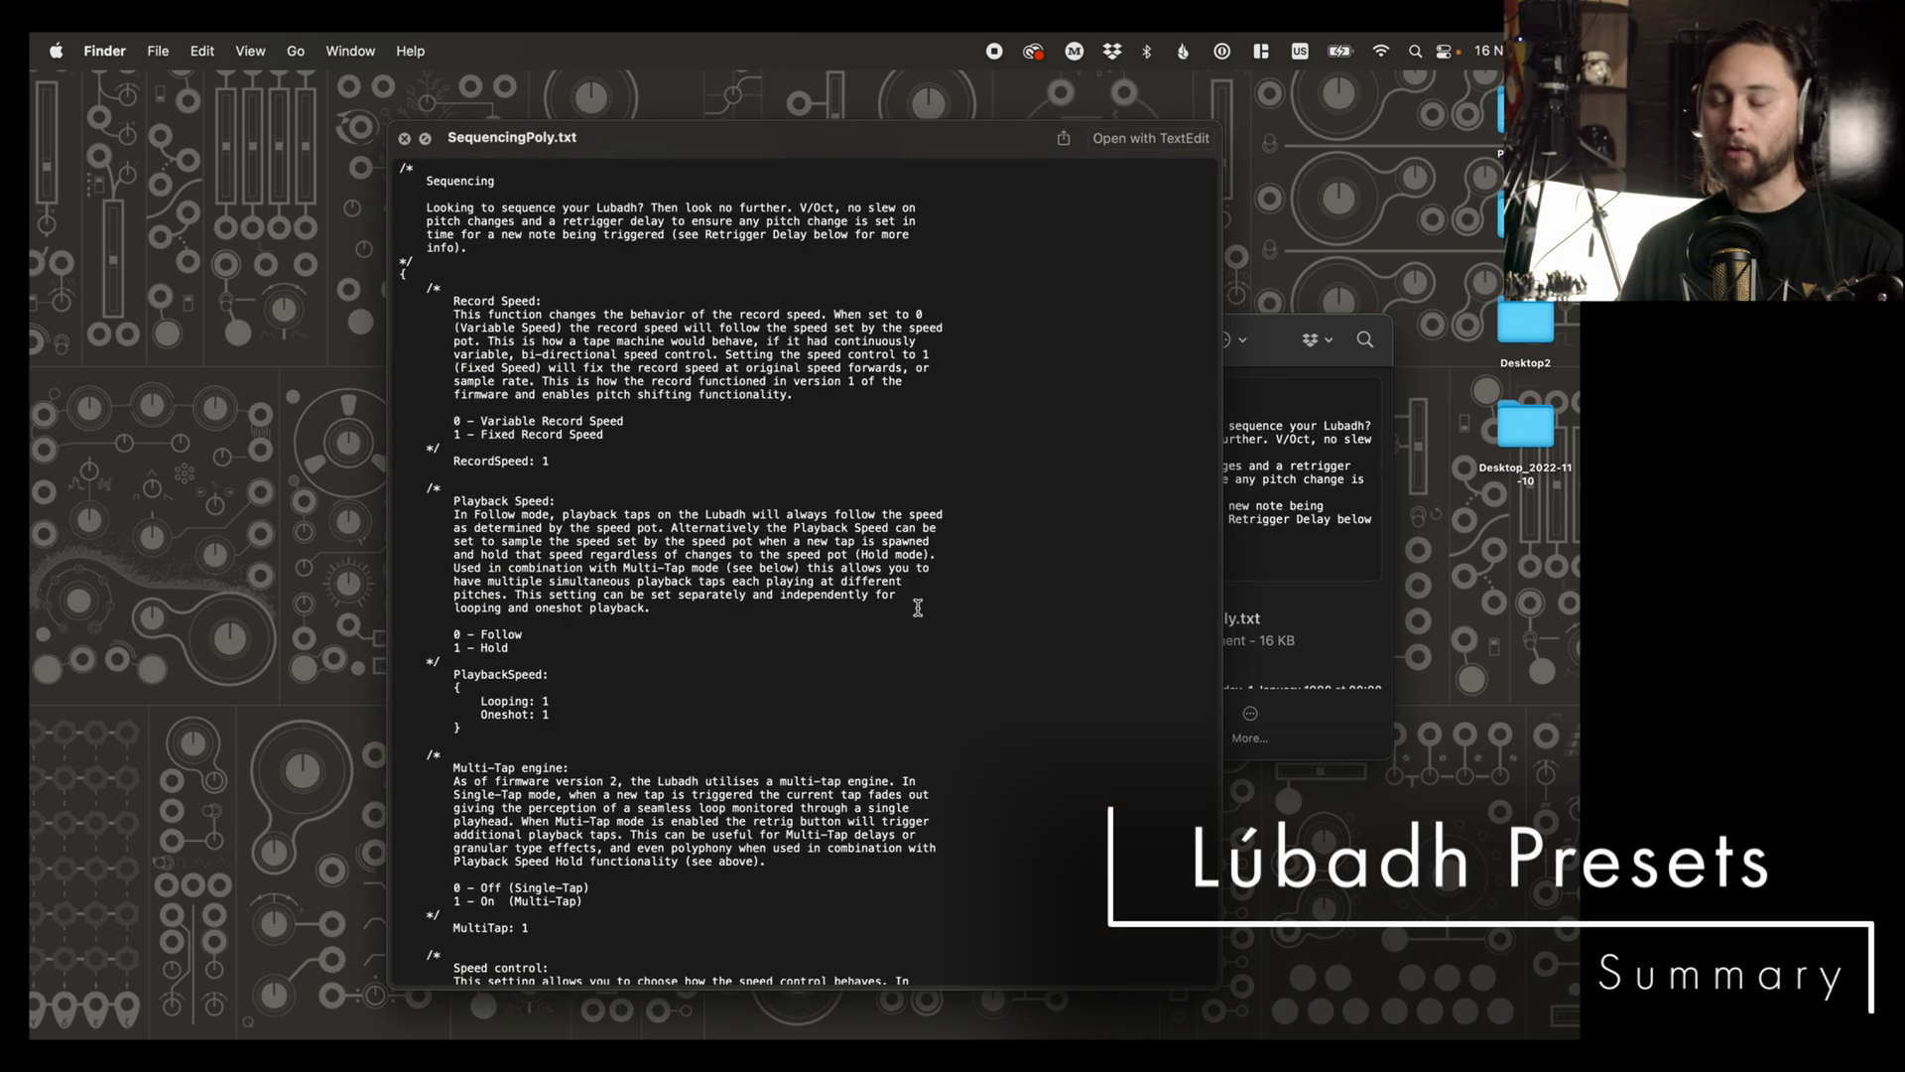
key("Up")
key("Up")
key("Up")
key("Up")
key("Up")
key("Up")
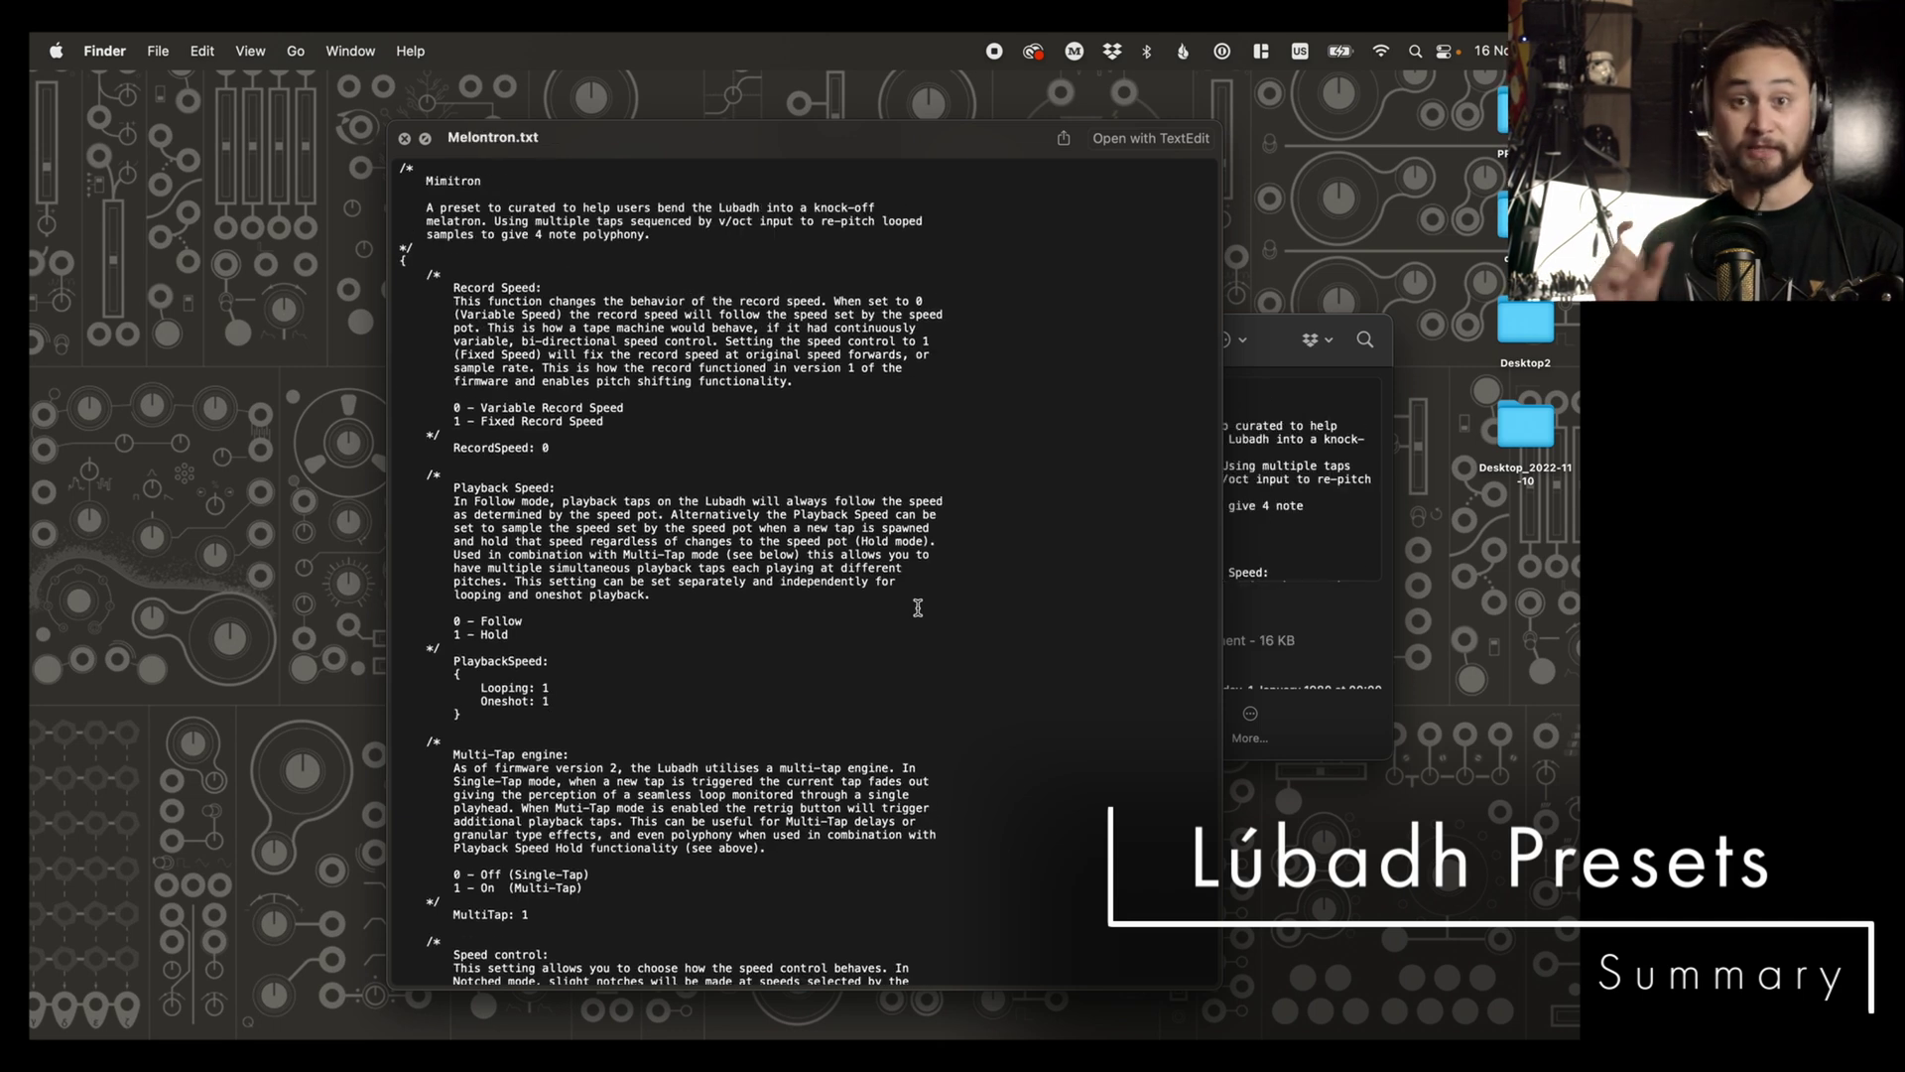
key("Up")
key("space")
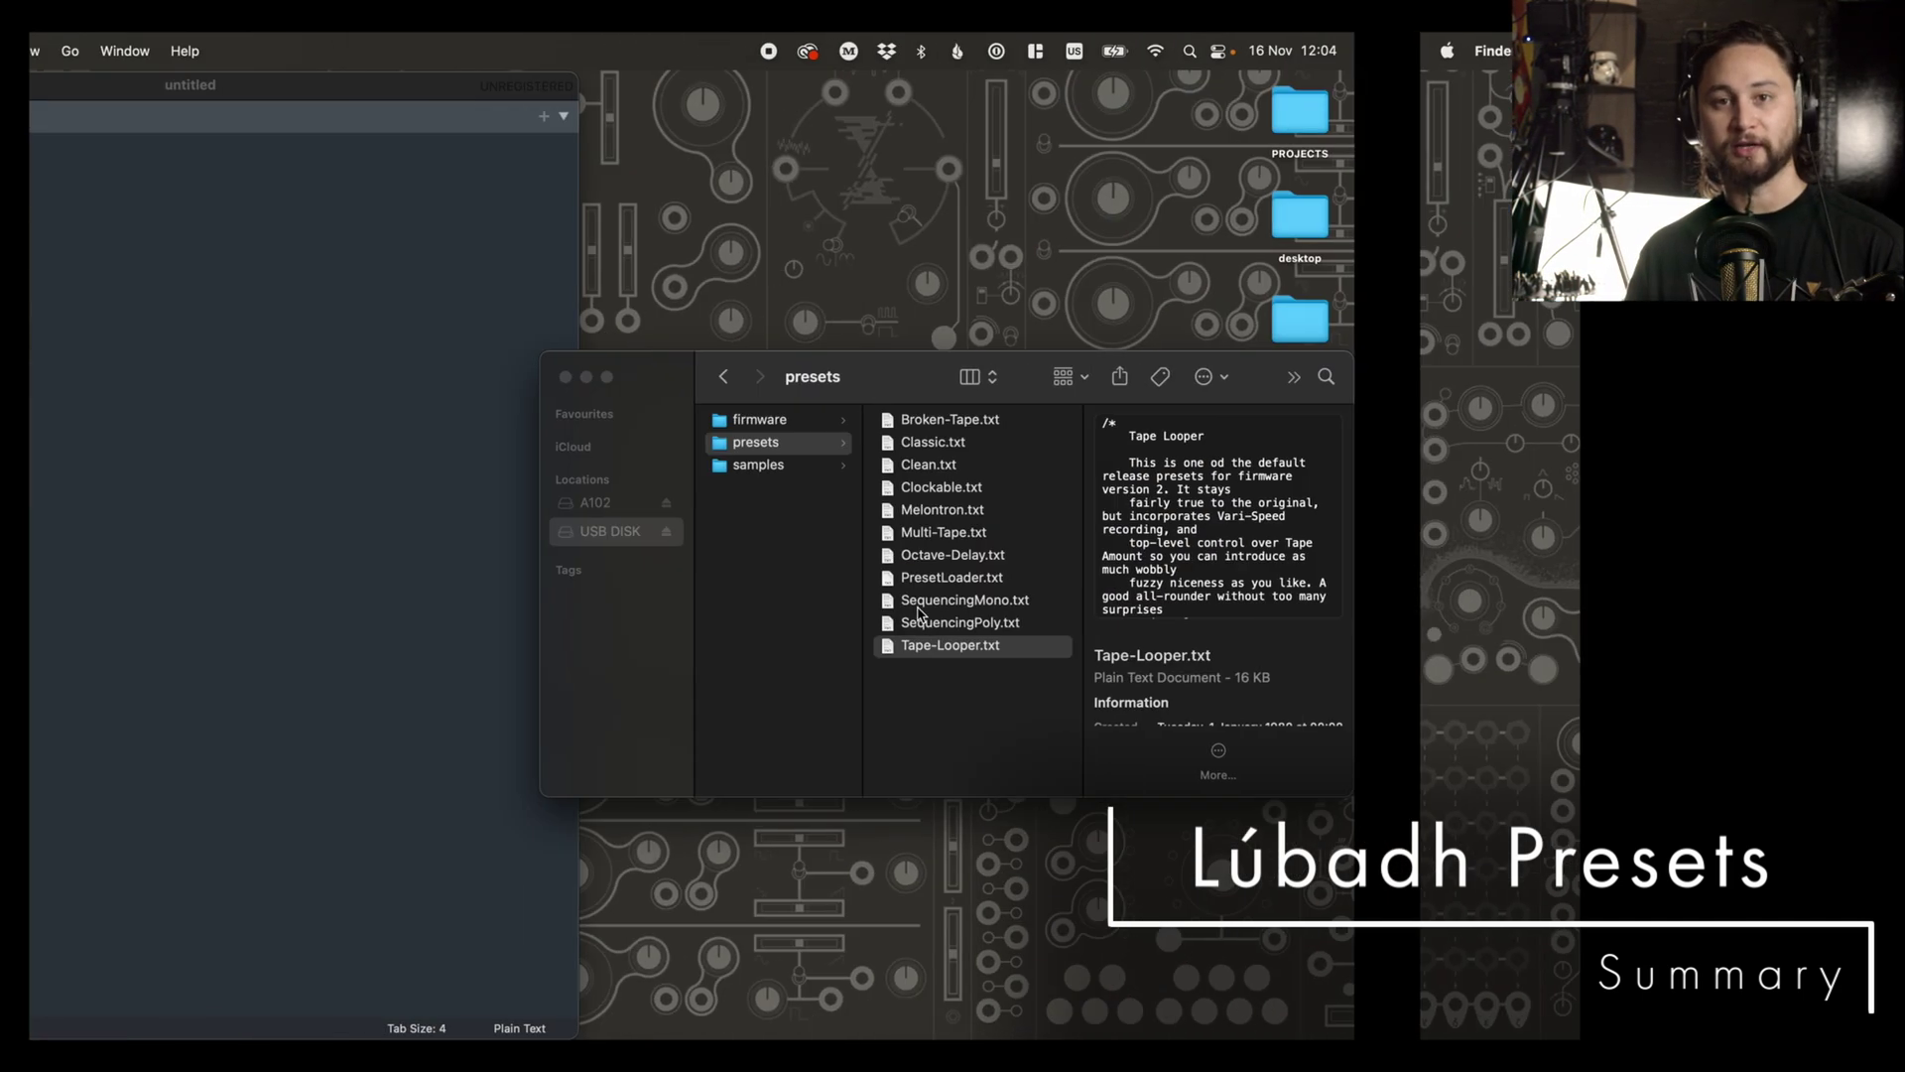
Step: Open Tape-Looper.txt in Sublime Text and scroll down through its settings
left_click_drag(1172, 645, 659, 558)
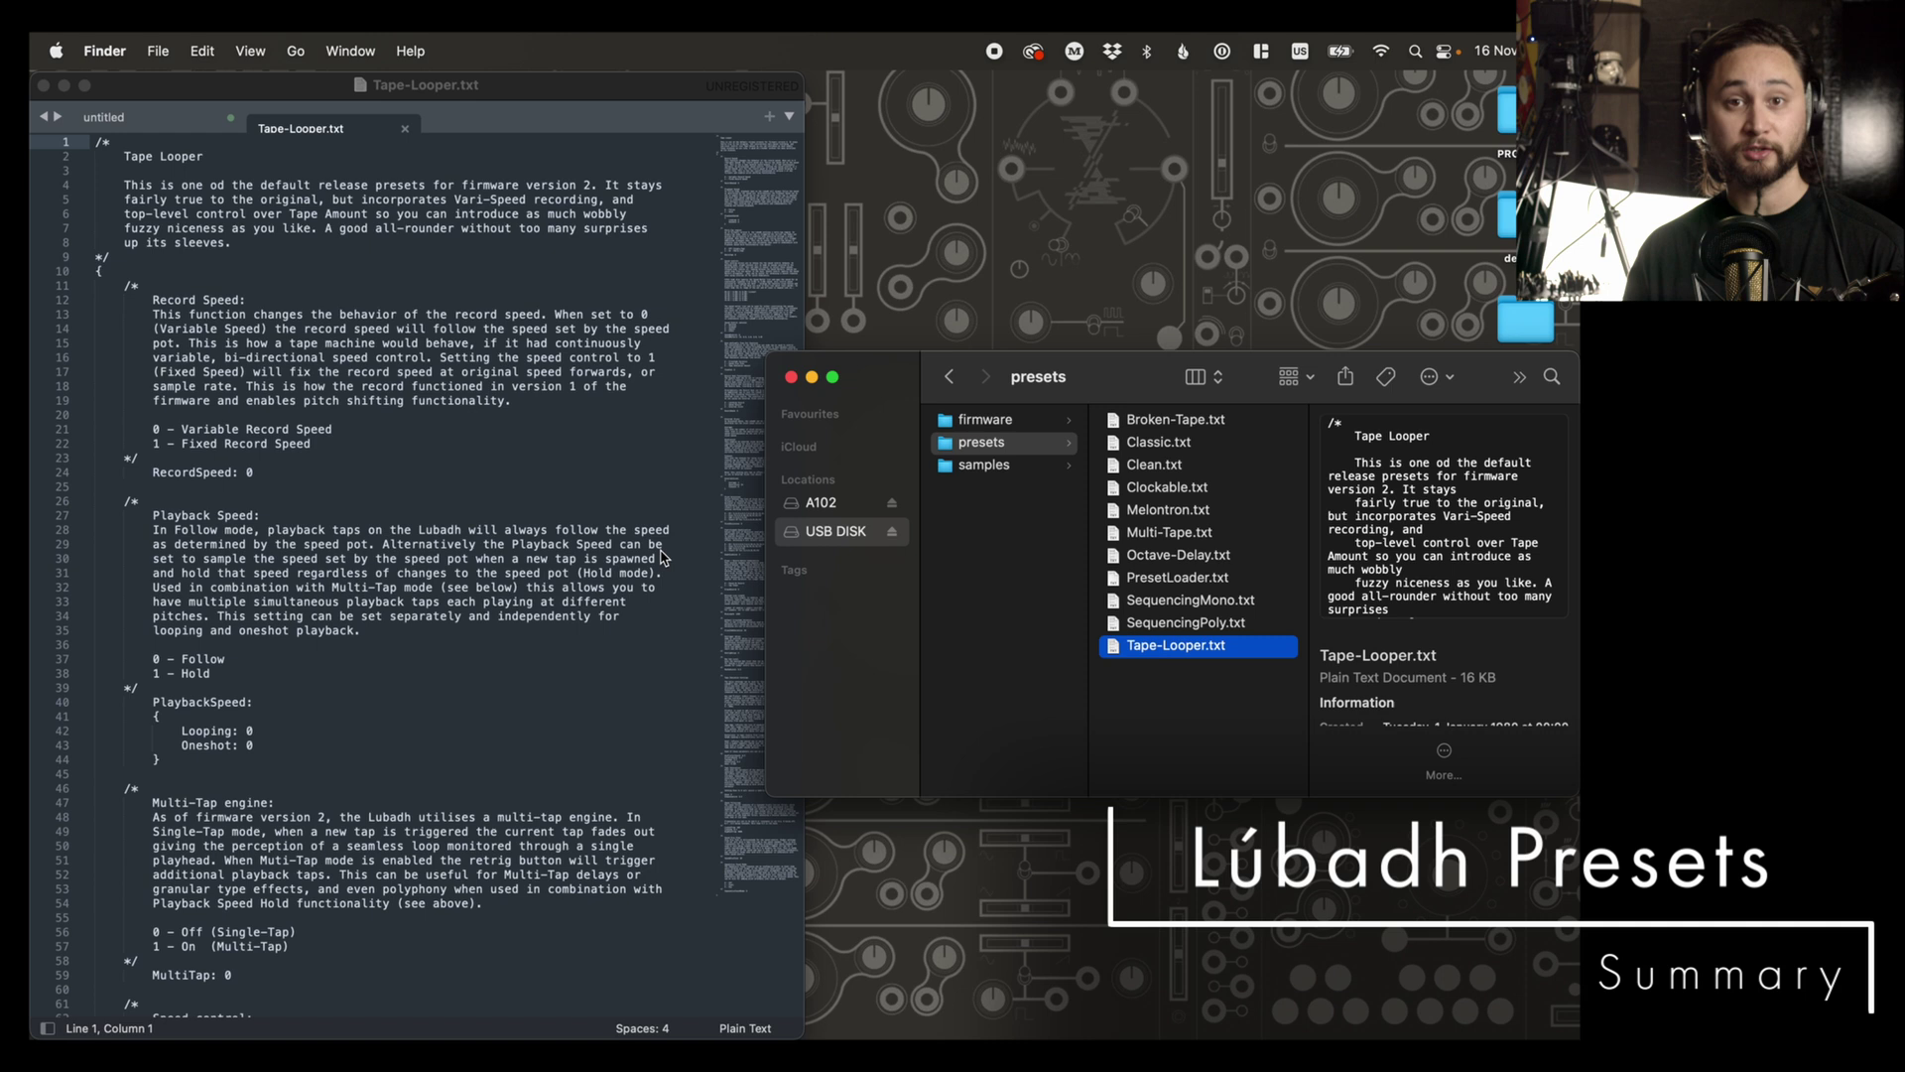
scroll(377, 481, "down", 5)
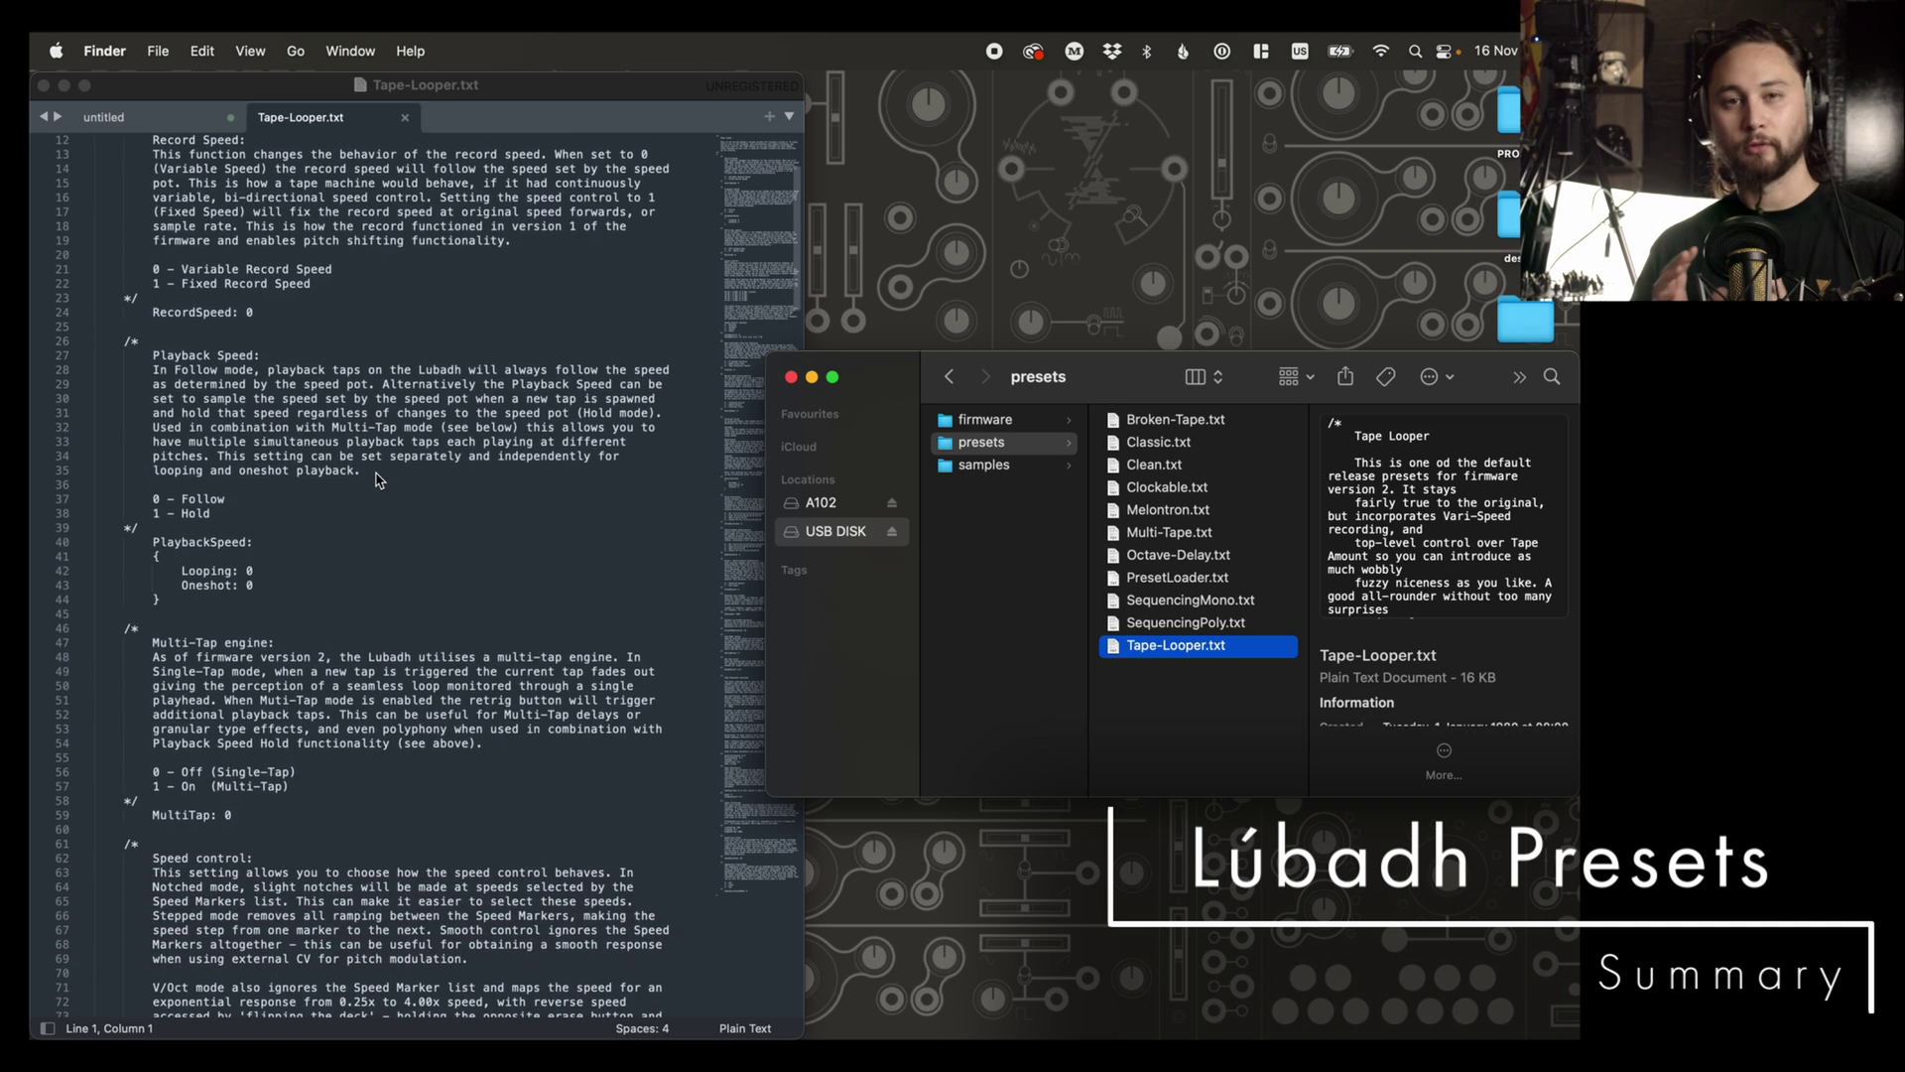
scroll(378, 482, "down", 10)
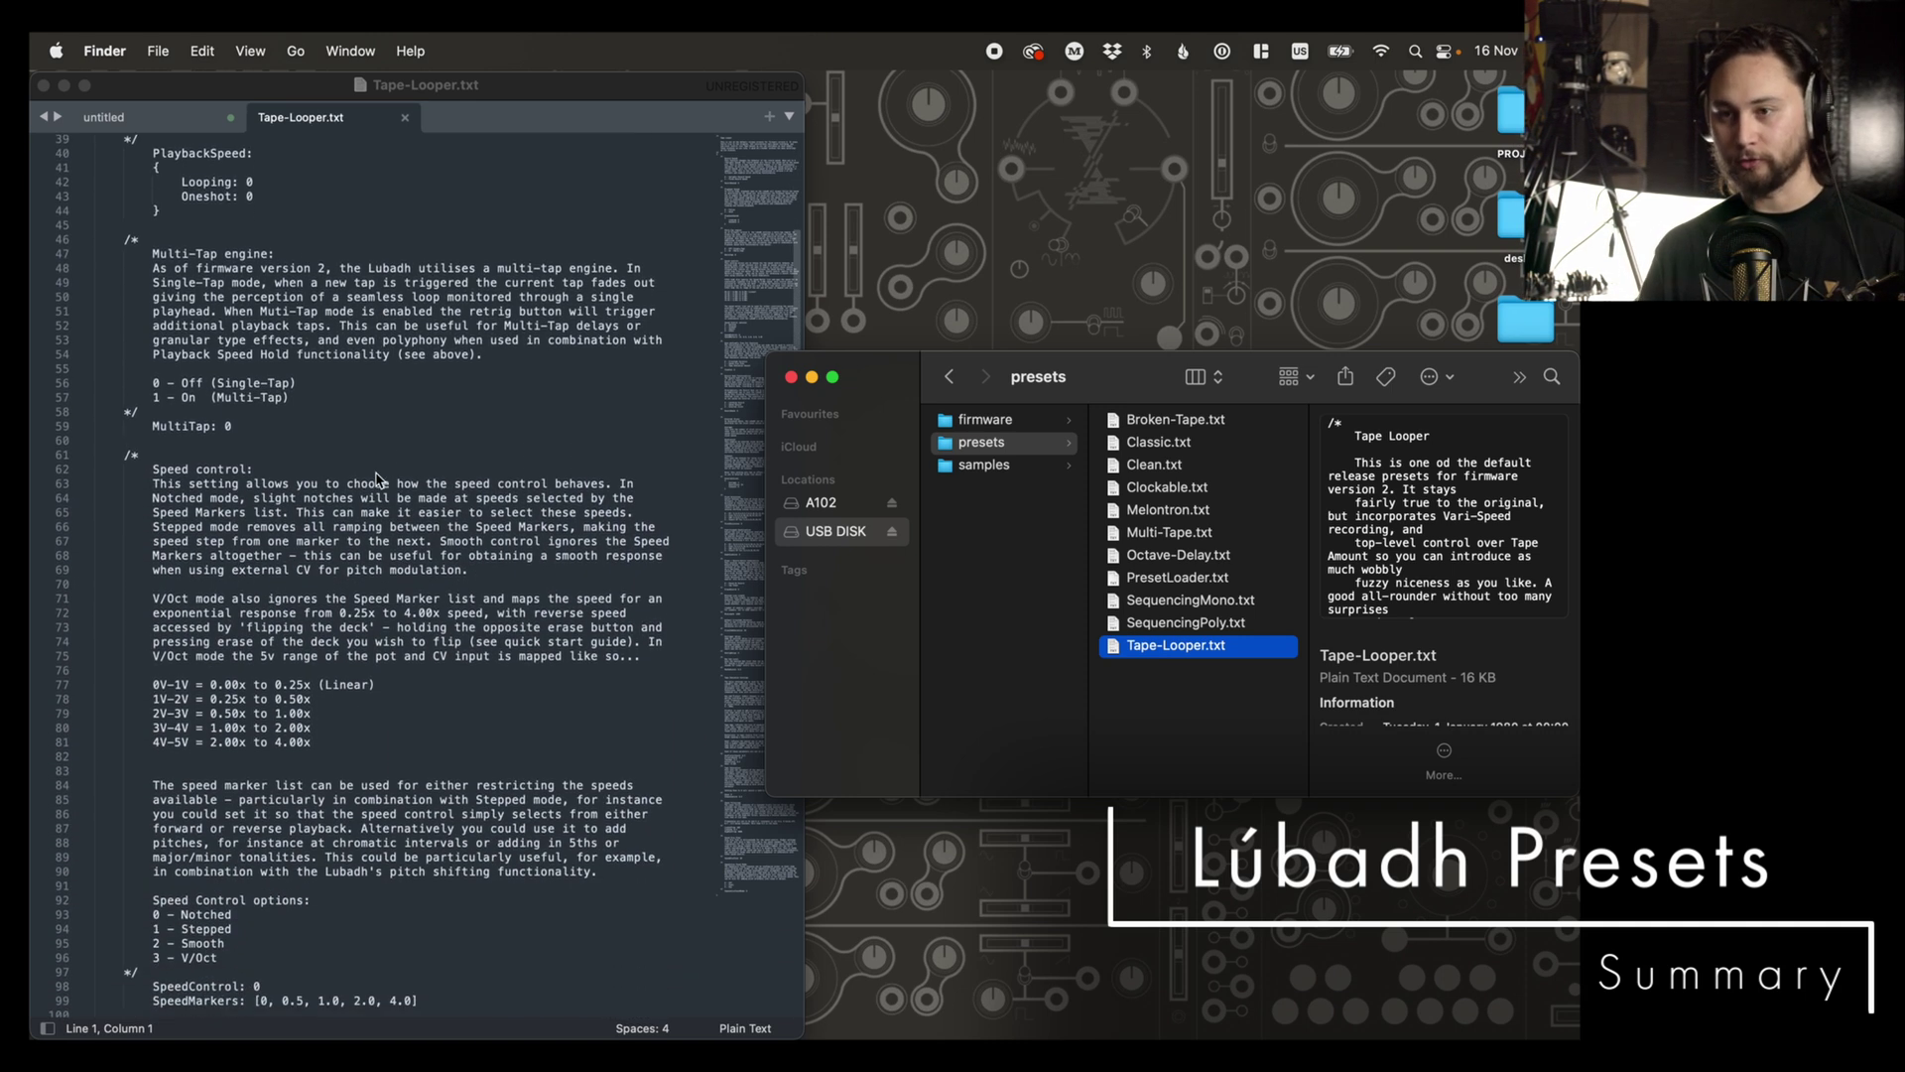
scroll(377, 481, "down", 13)
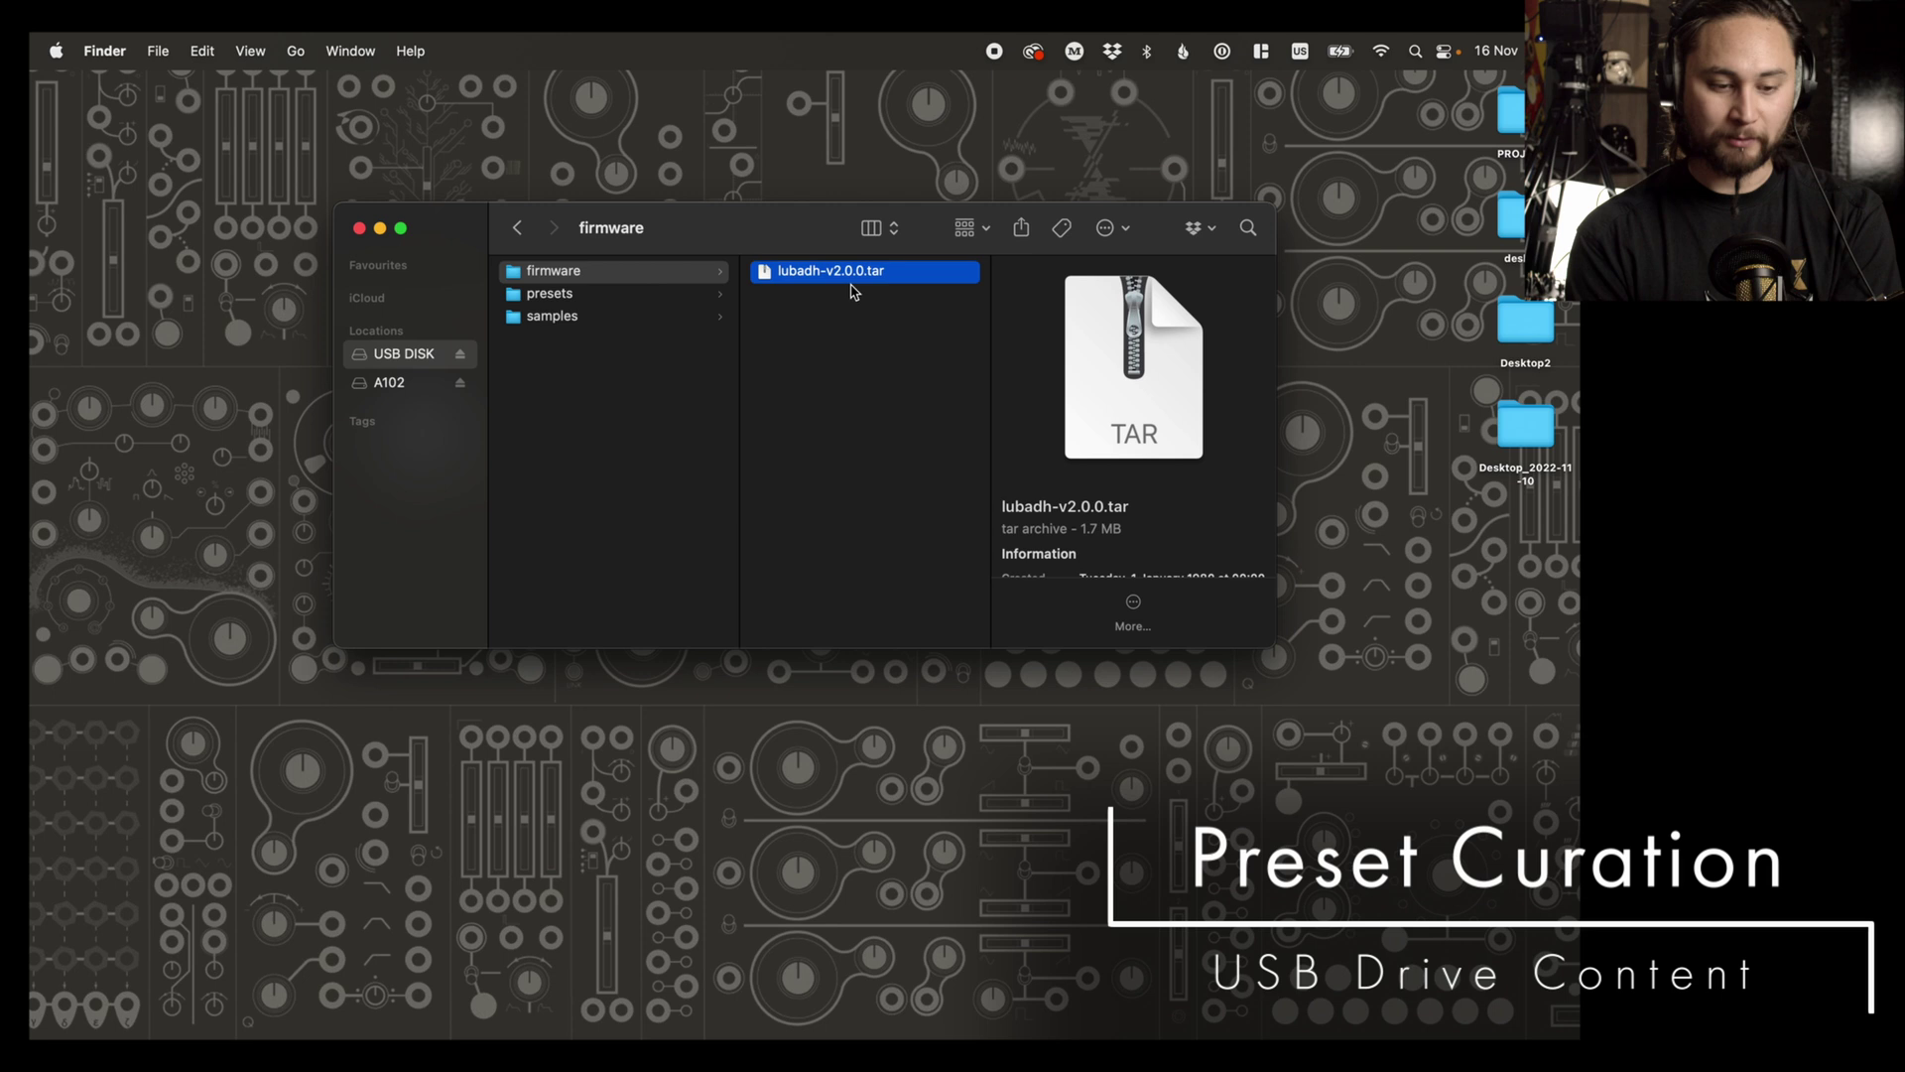
Step: Browse the samples folder's Drums, Electric Guitar and 05 Piano A subfolders
left_click(595, 317)
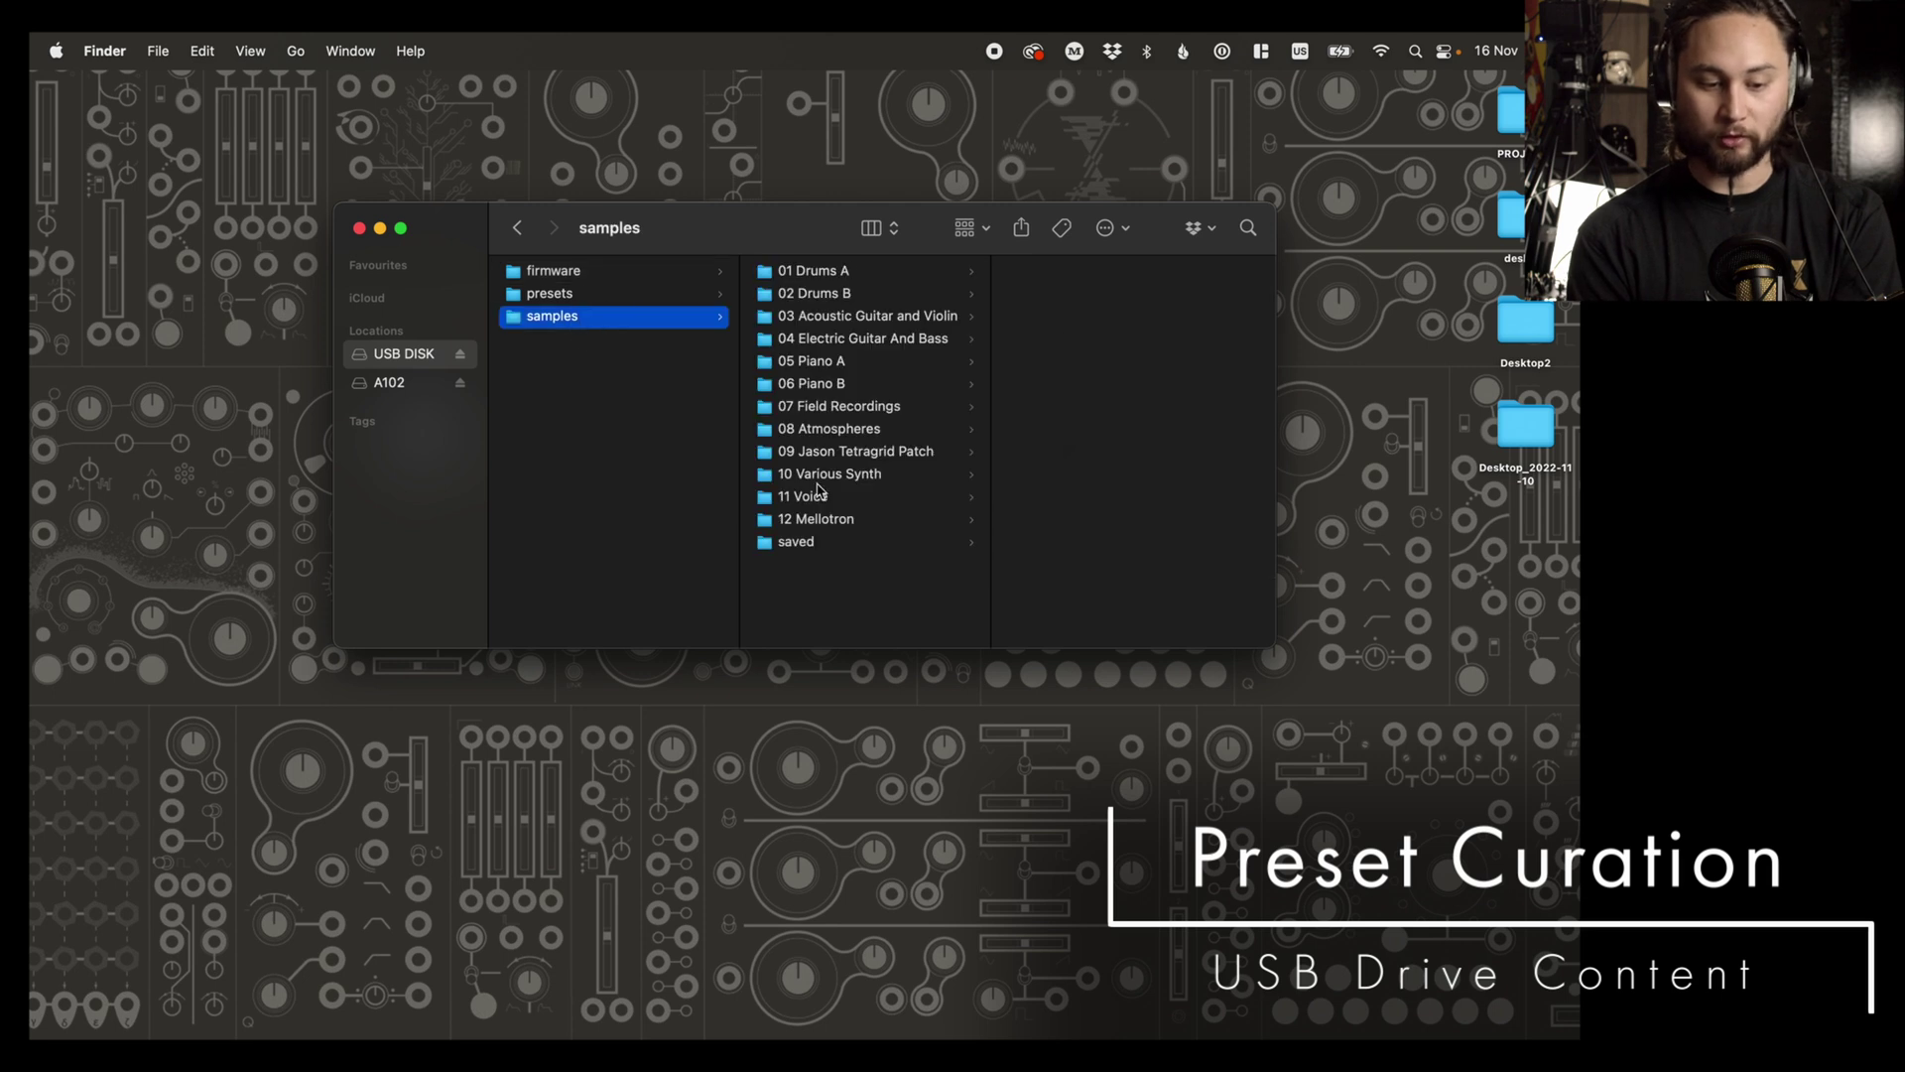
left_click(817, 296)
left_click(817, 361)
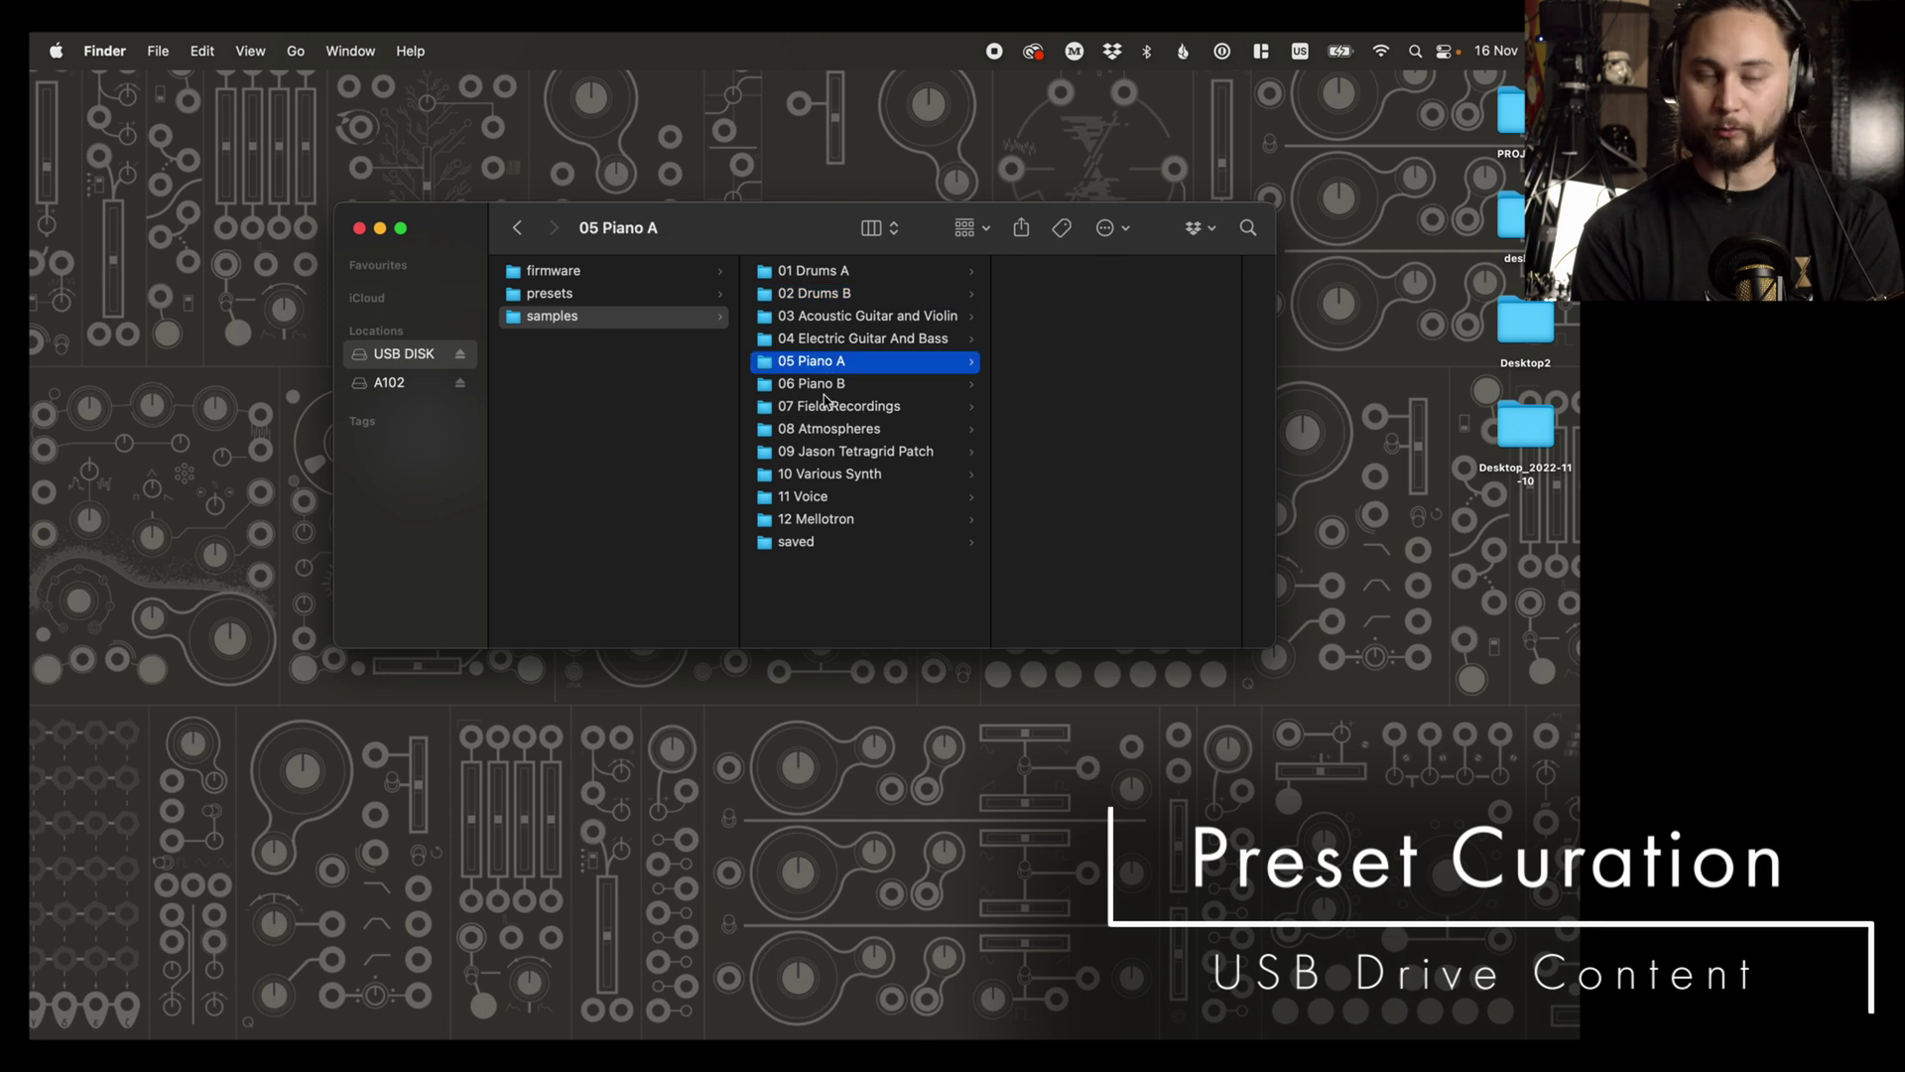
left_click(817, 342)
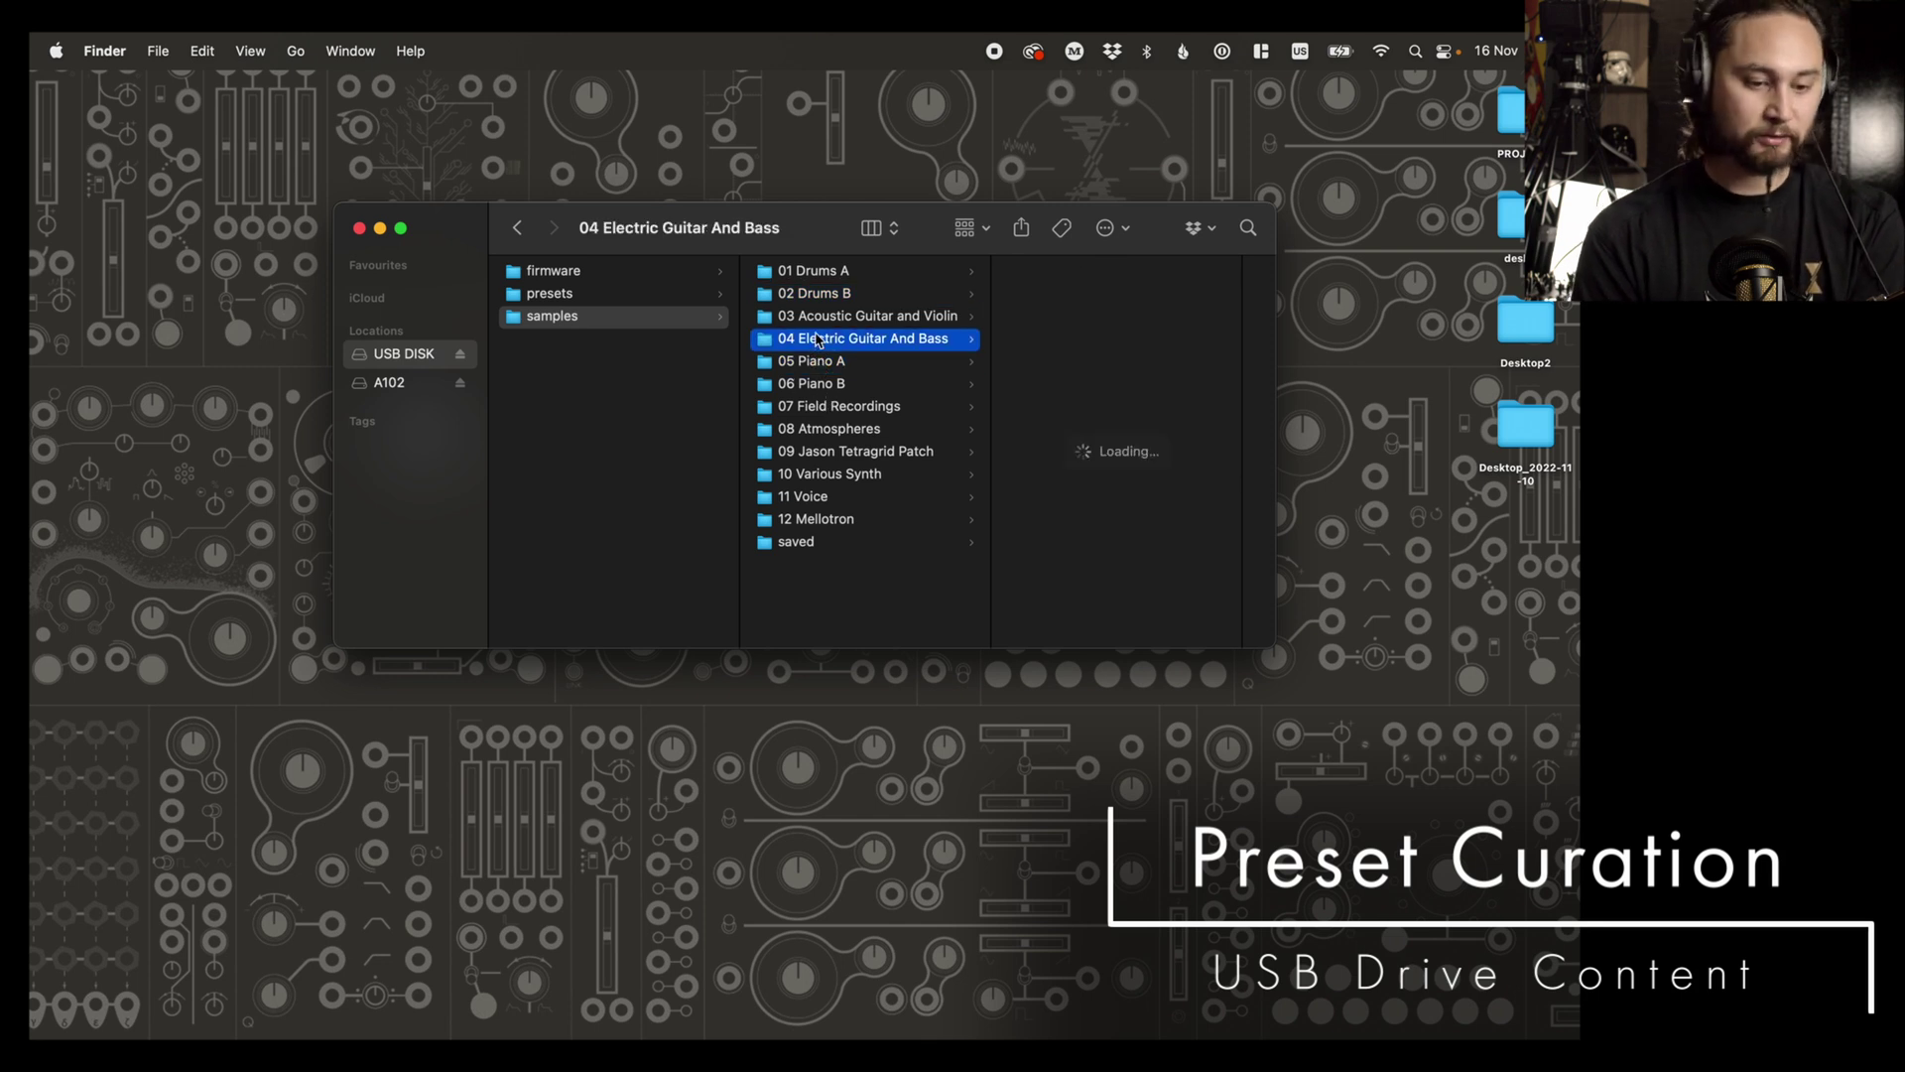
left_click(816, 363)
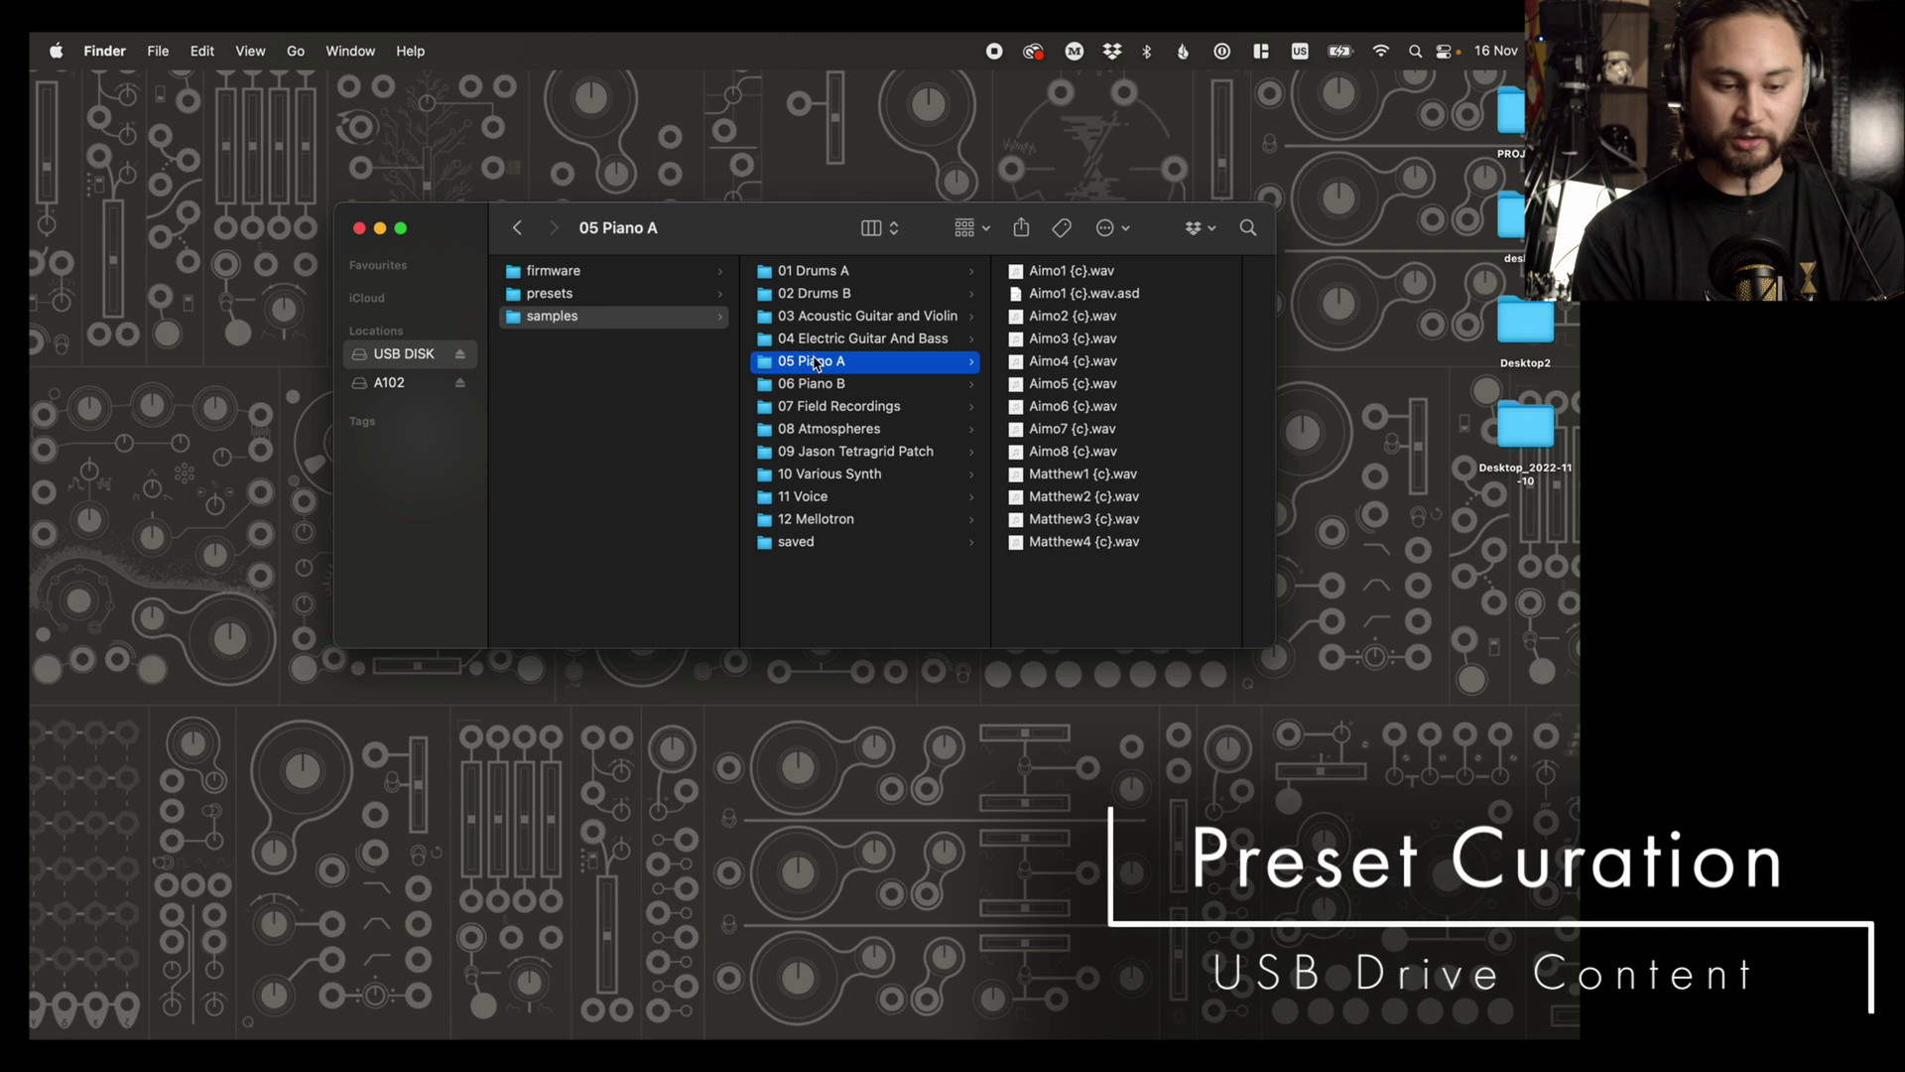
Step: Preview Broken-Tape, Classic, Clean, Melontron, Sequencing, Tape-Looper, Octave-Delay and Multi-Tape presets, then PresetLoader.txt
left_click(549, 298)
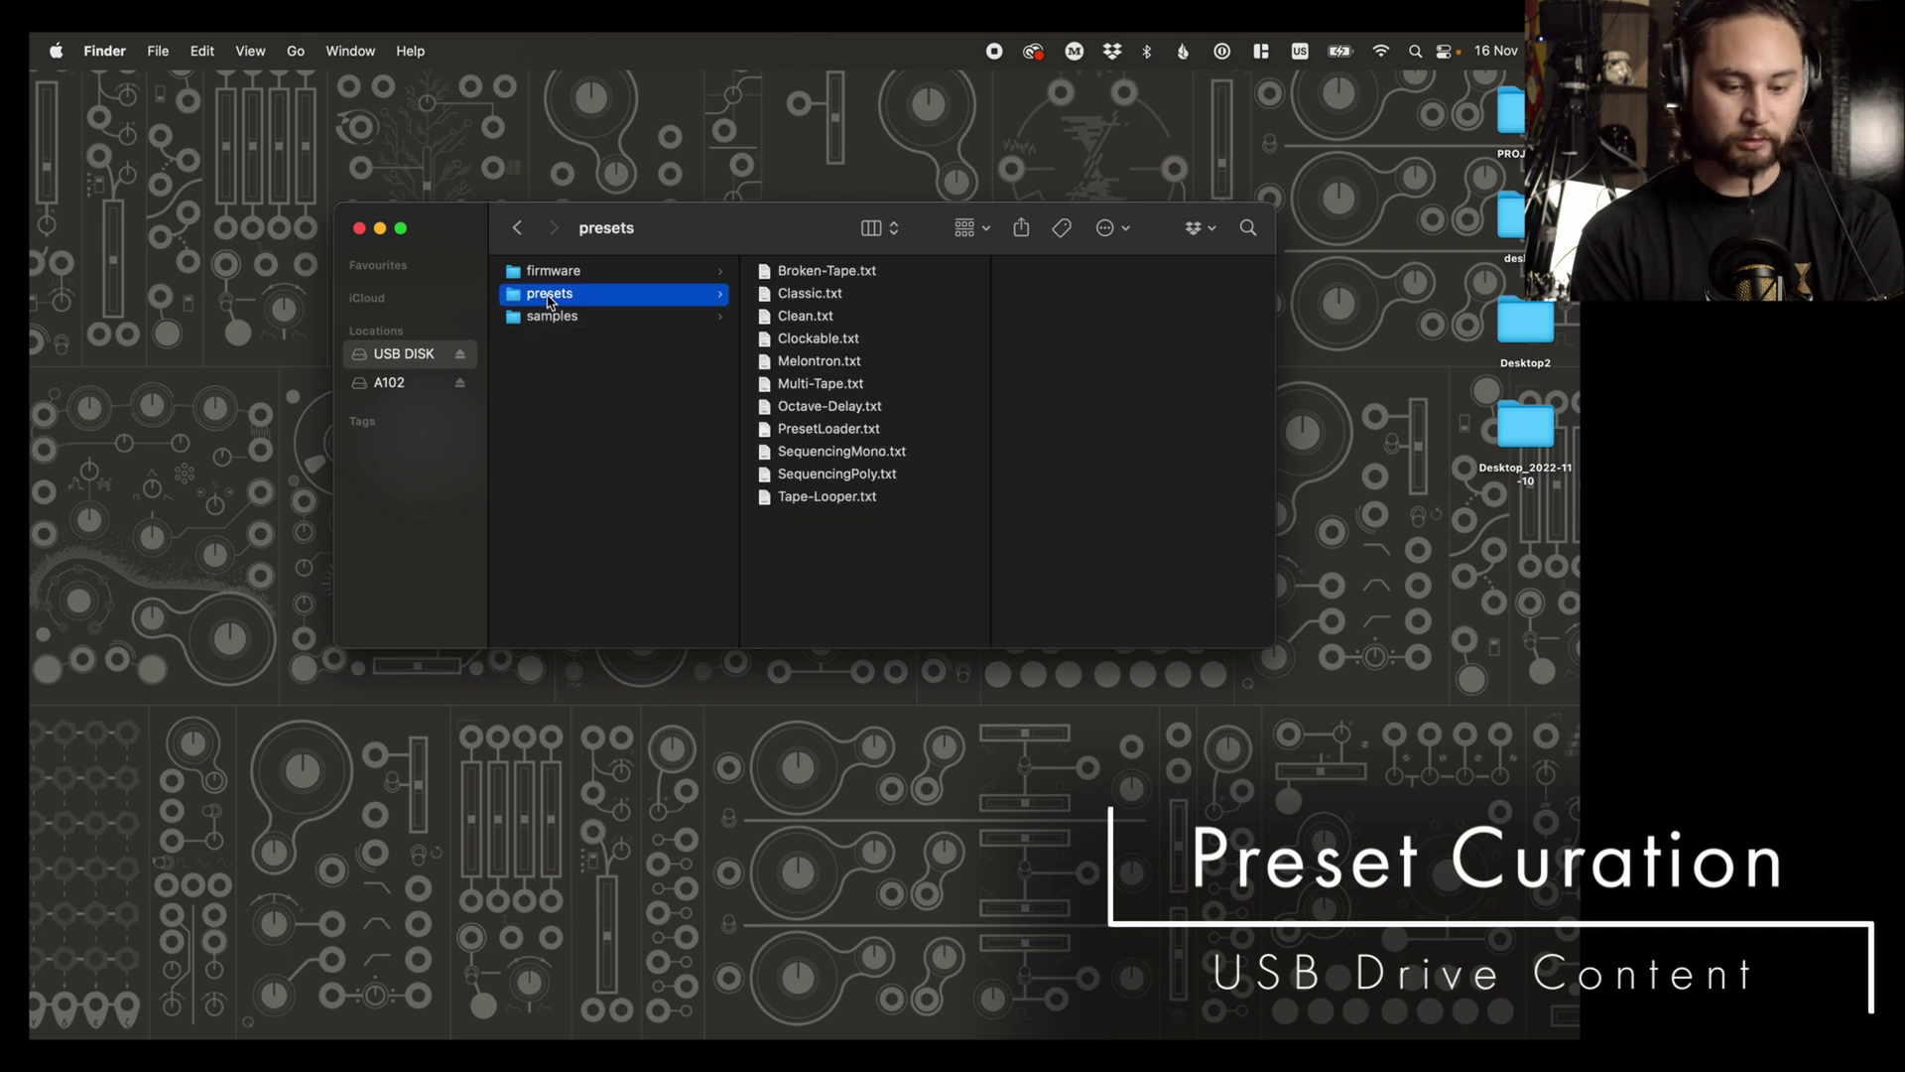
left_click(805, 274)
left_click(800, 293)
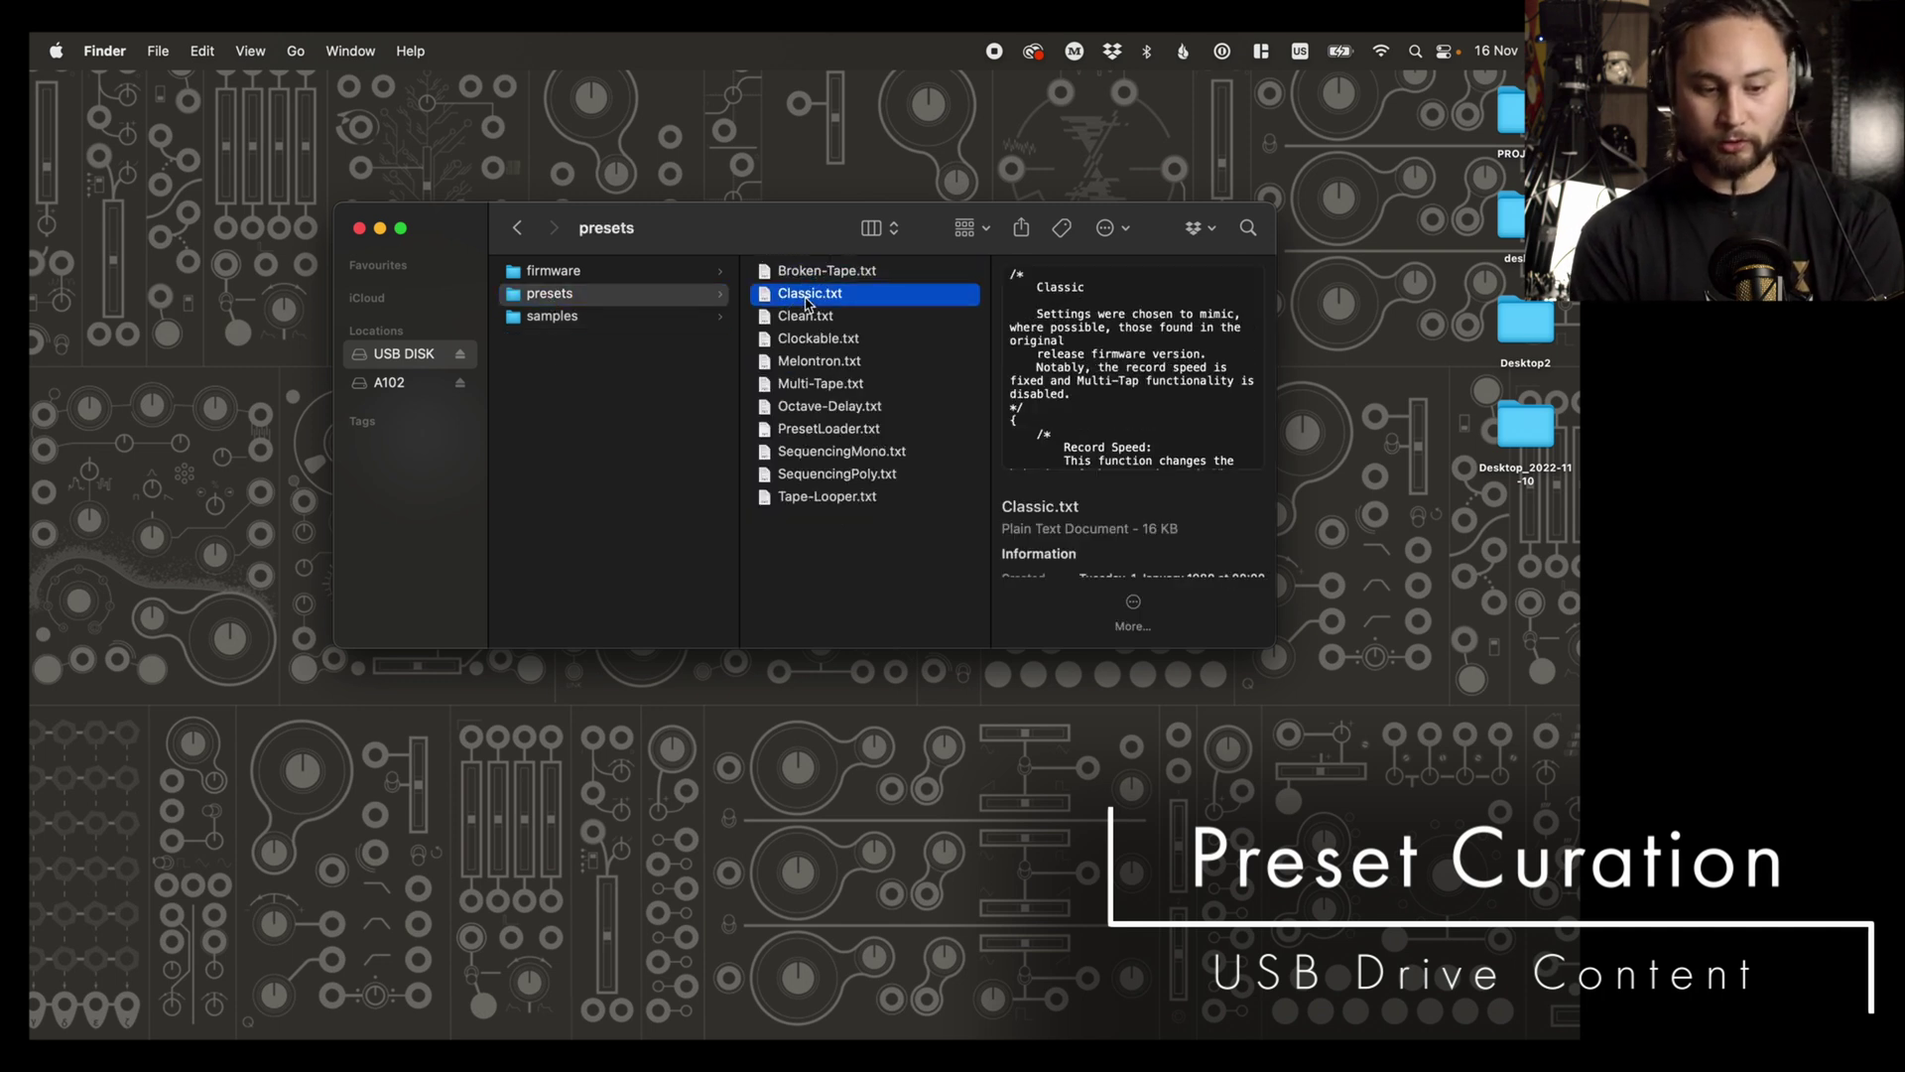
left_click(806, 315)
left_click(806, 360)
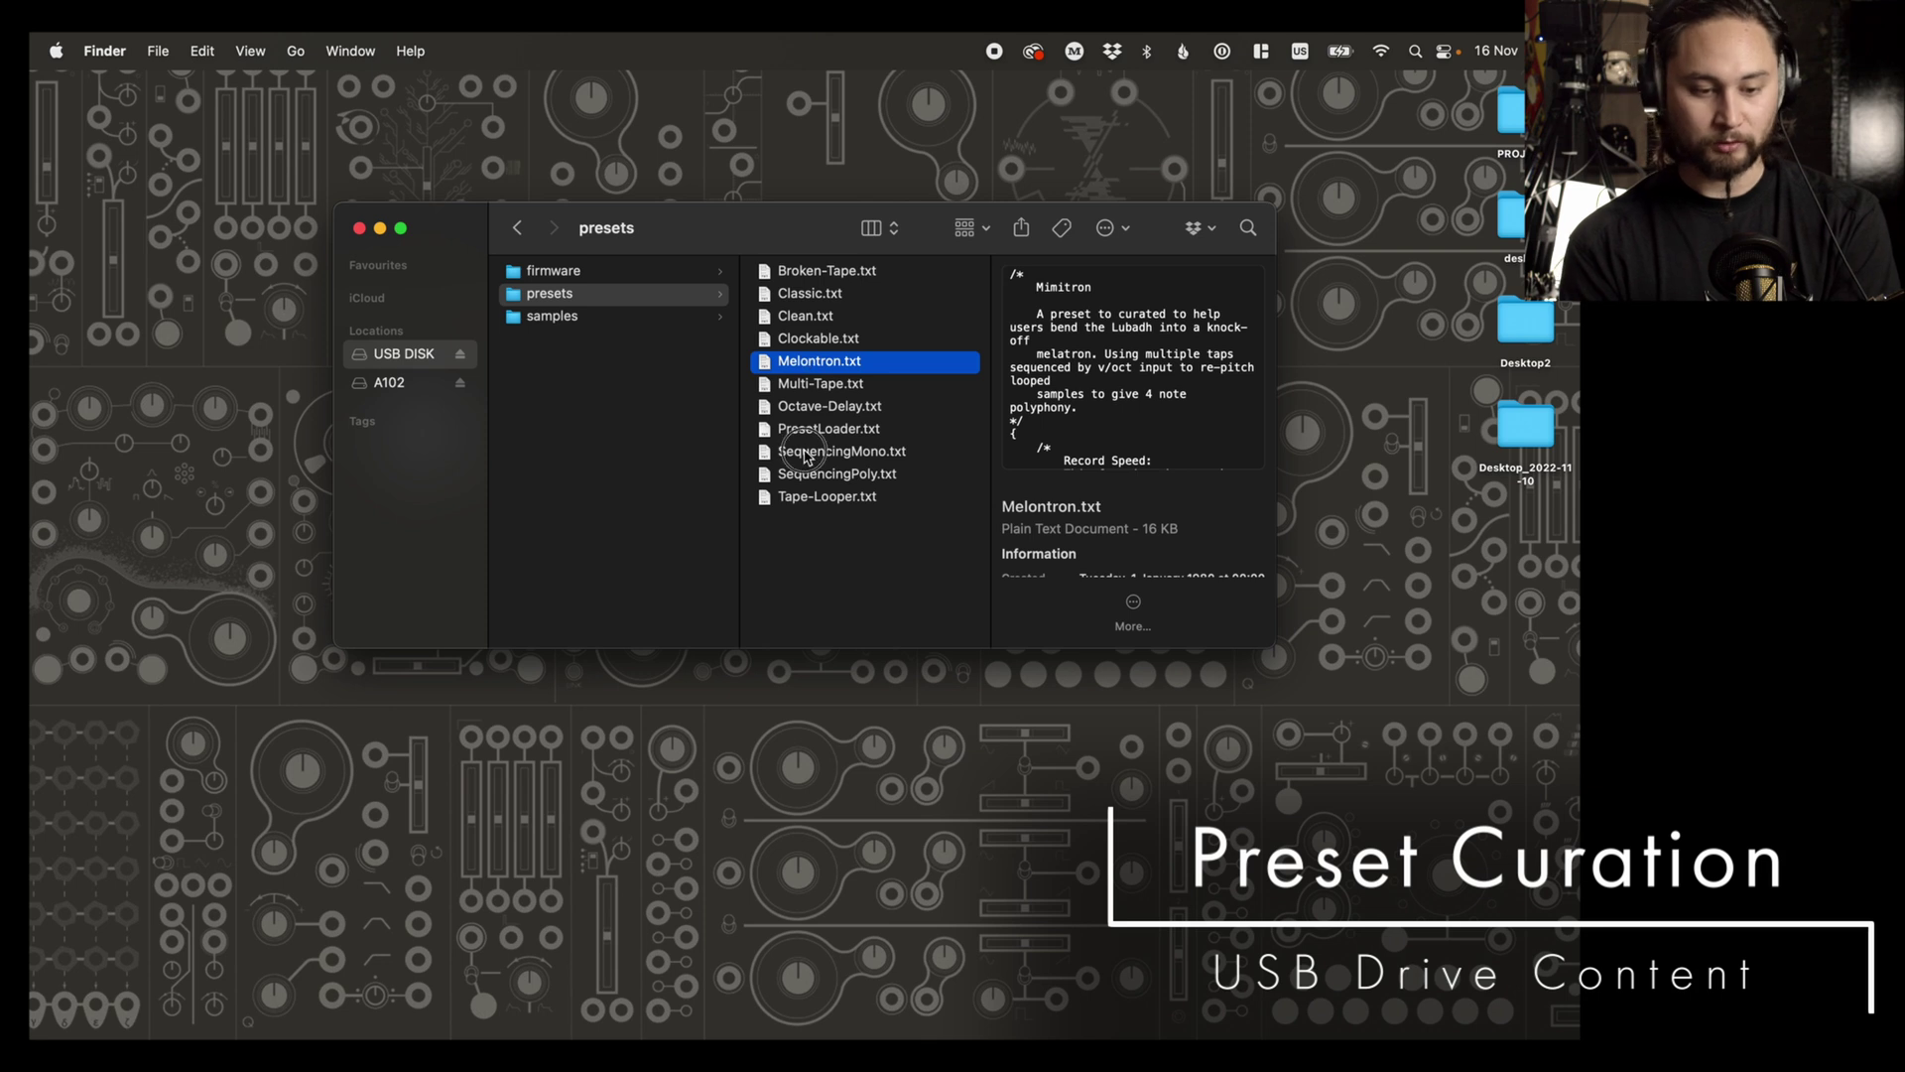
left_click(806, 453)
left_click(806, 475)
left_click(807, 499)
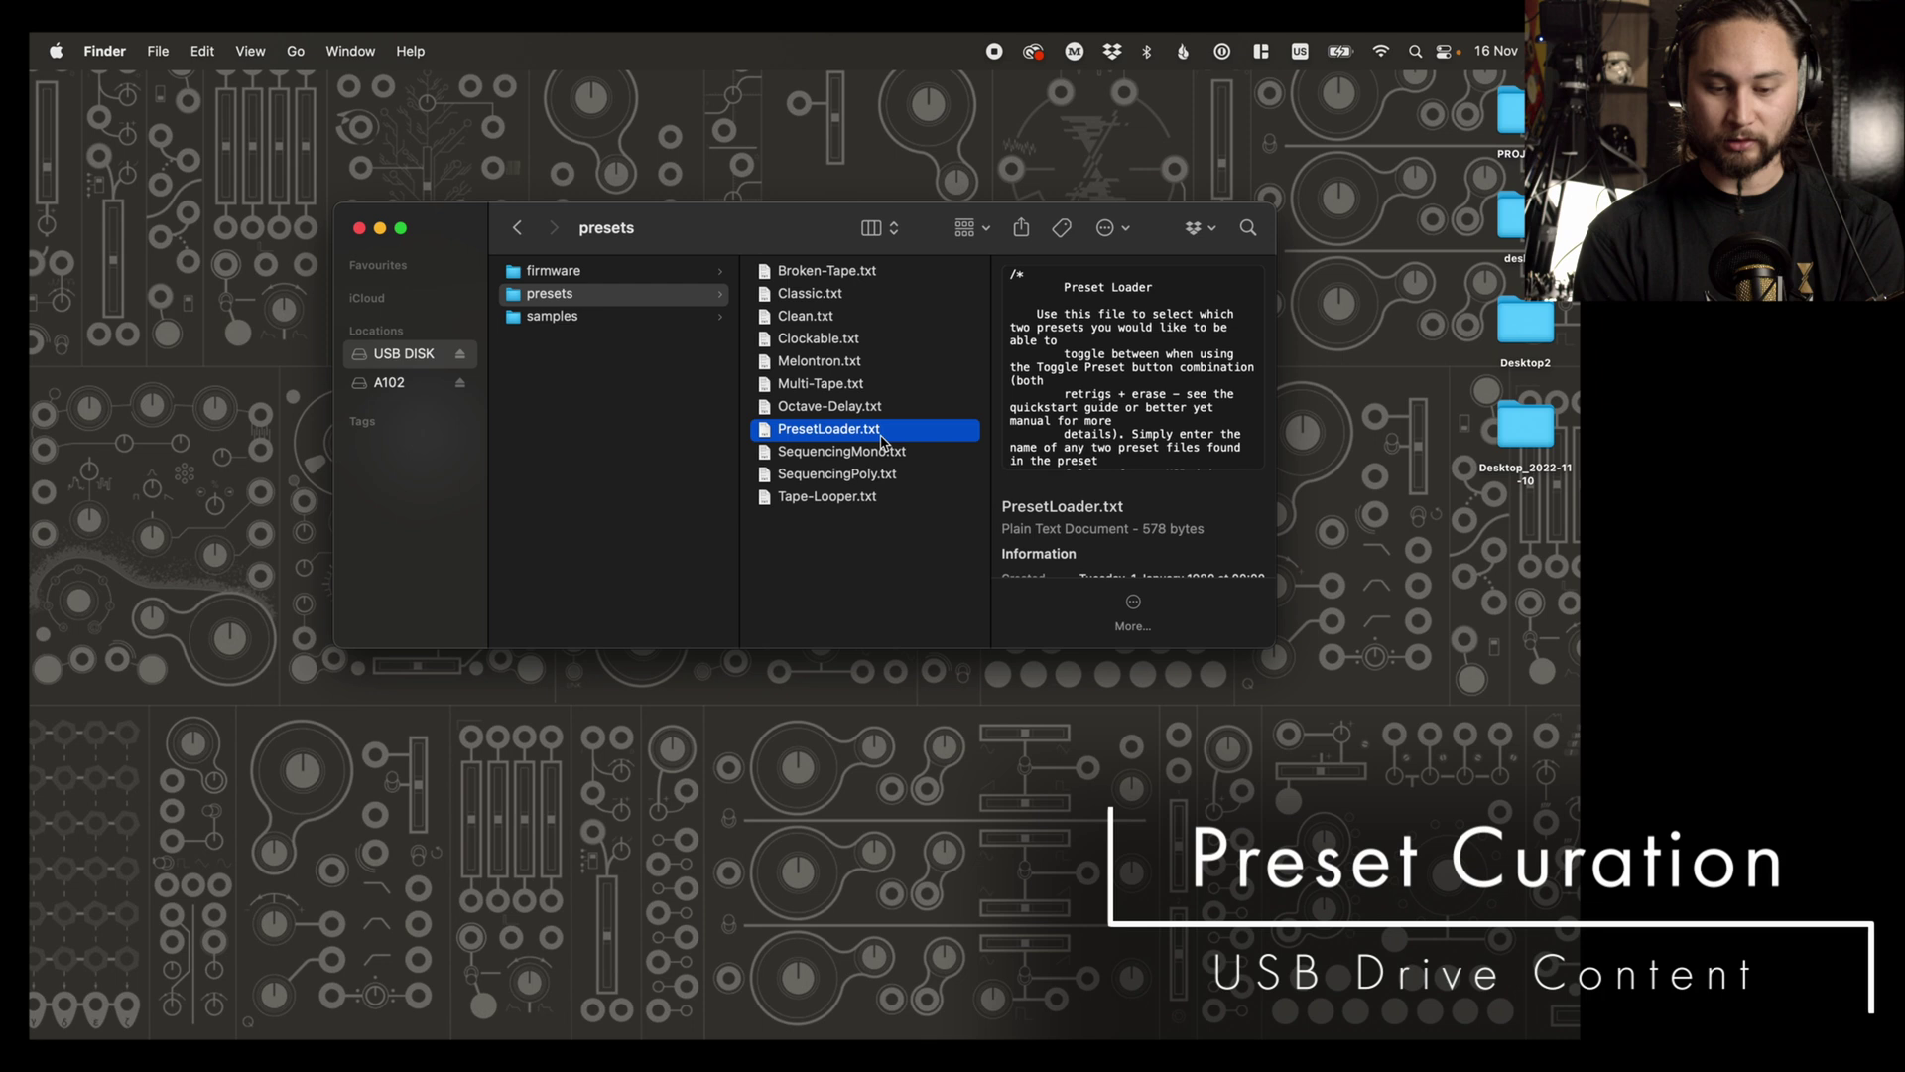
left_click(815, 411)
left_click(824, 387)
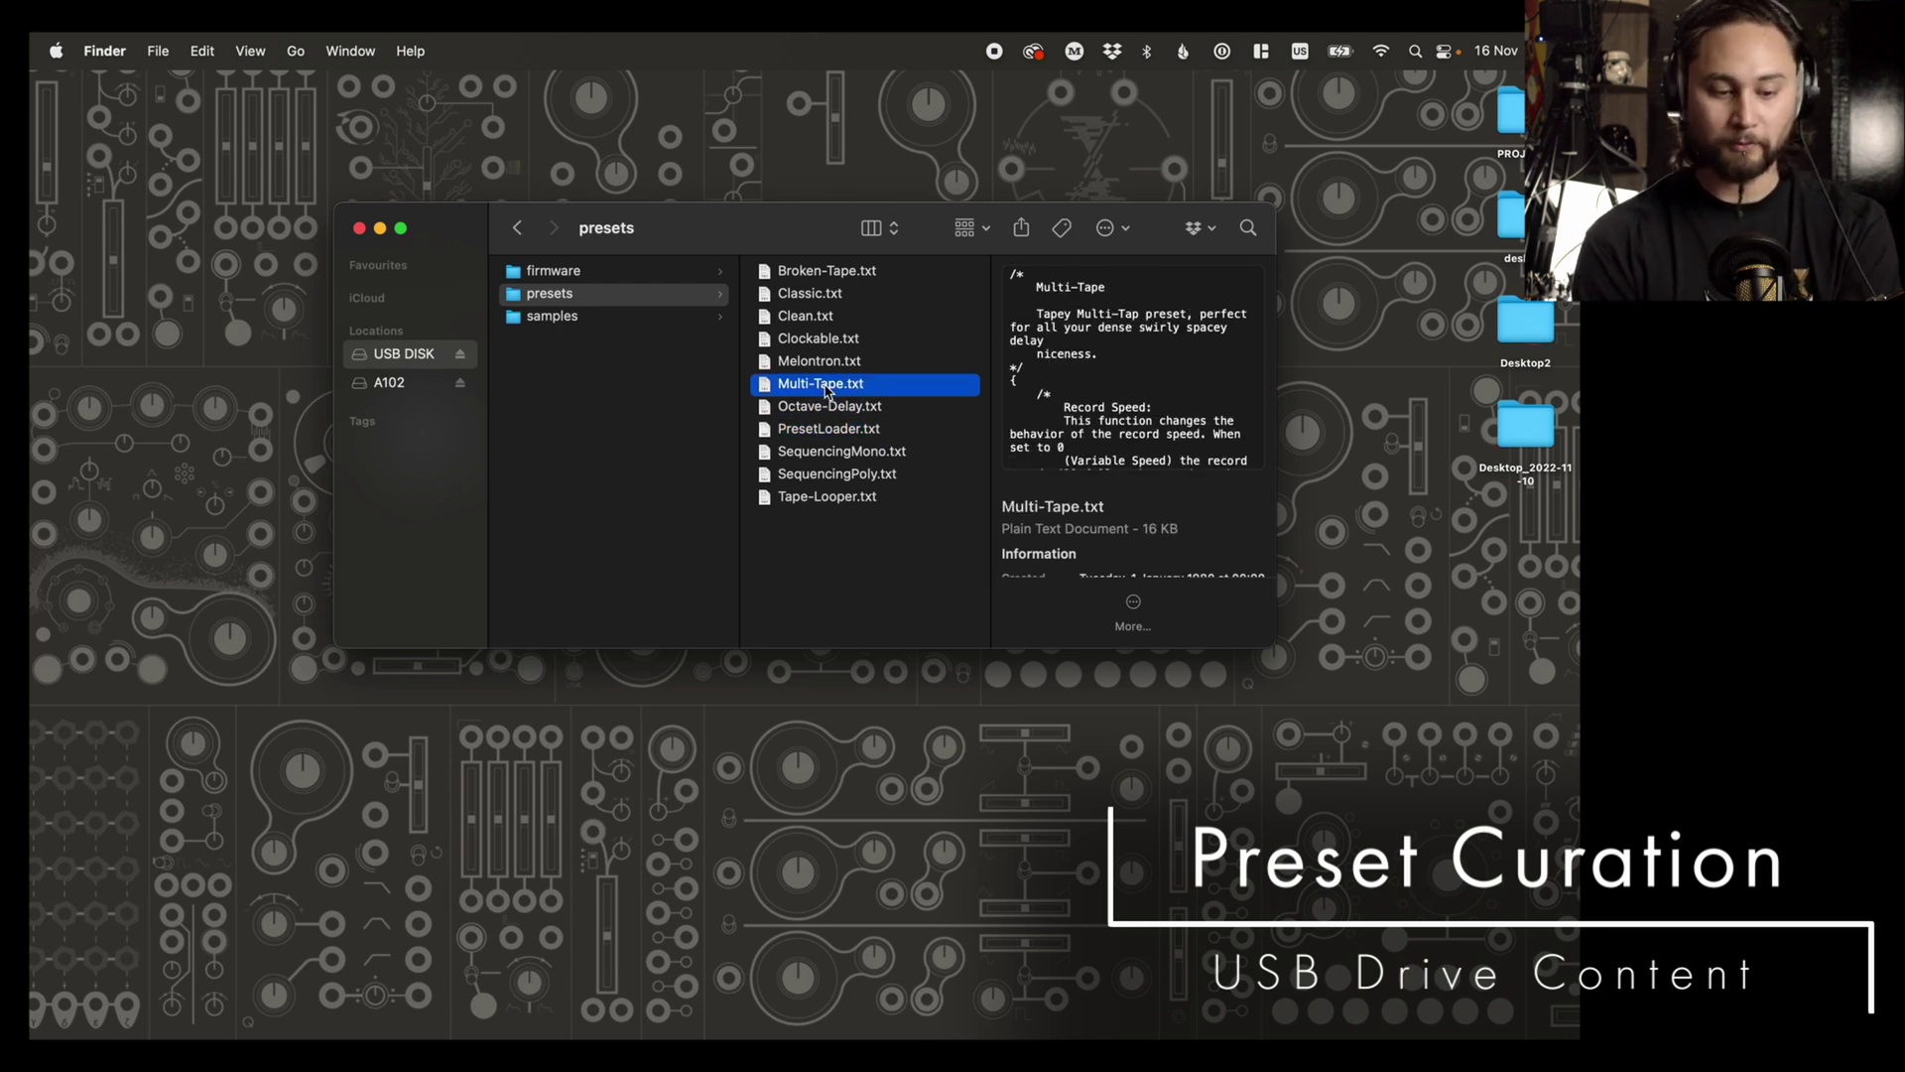
left_click(820, 433)
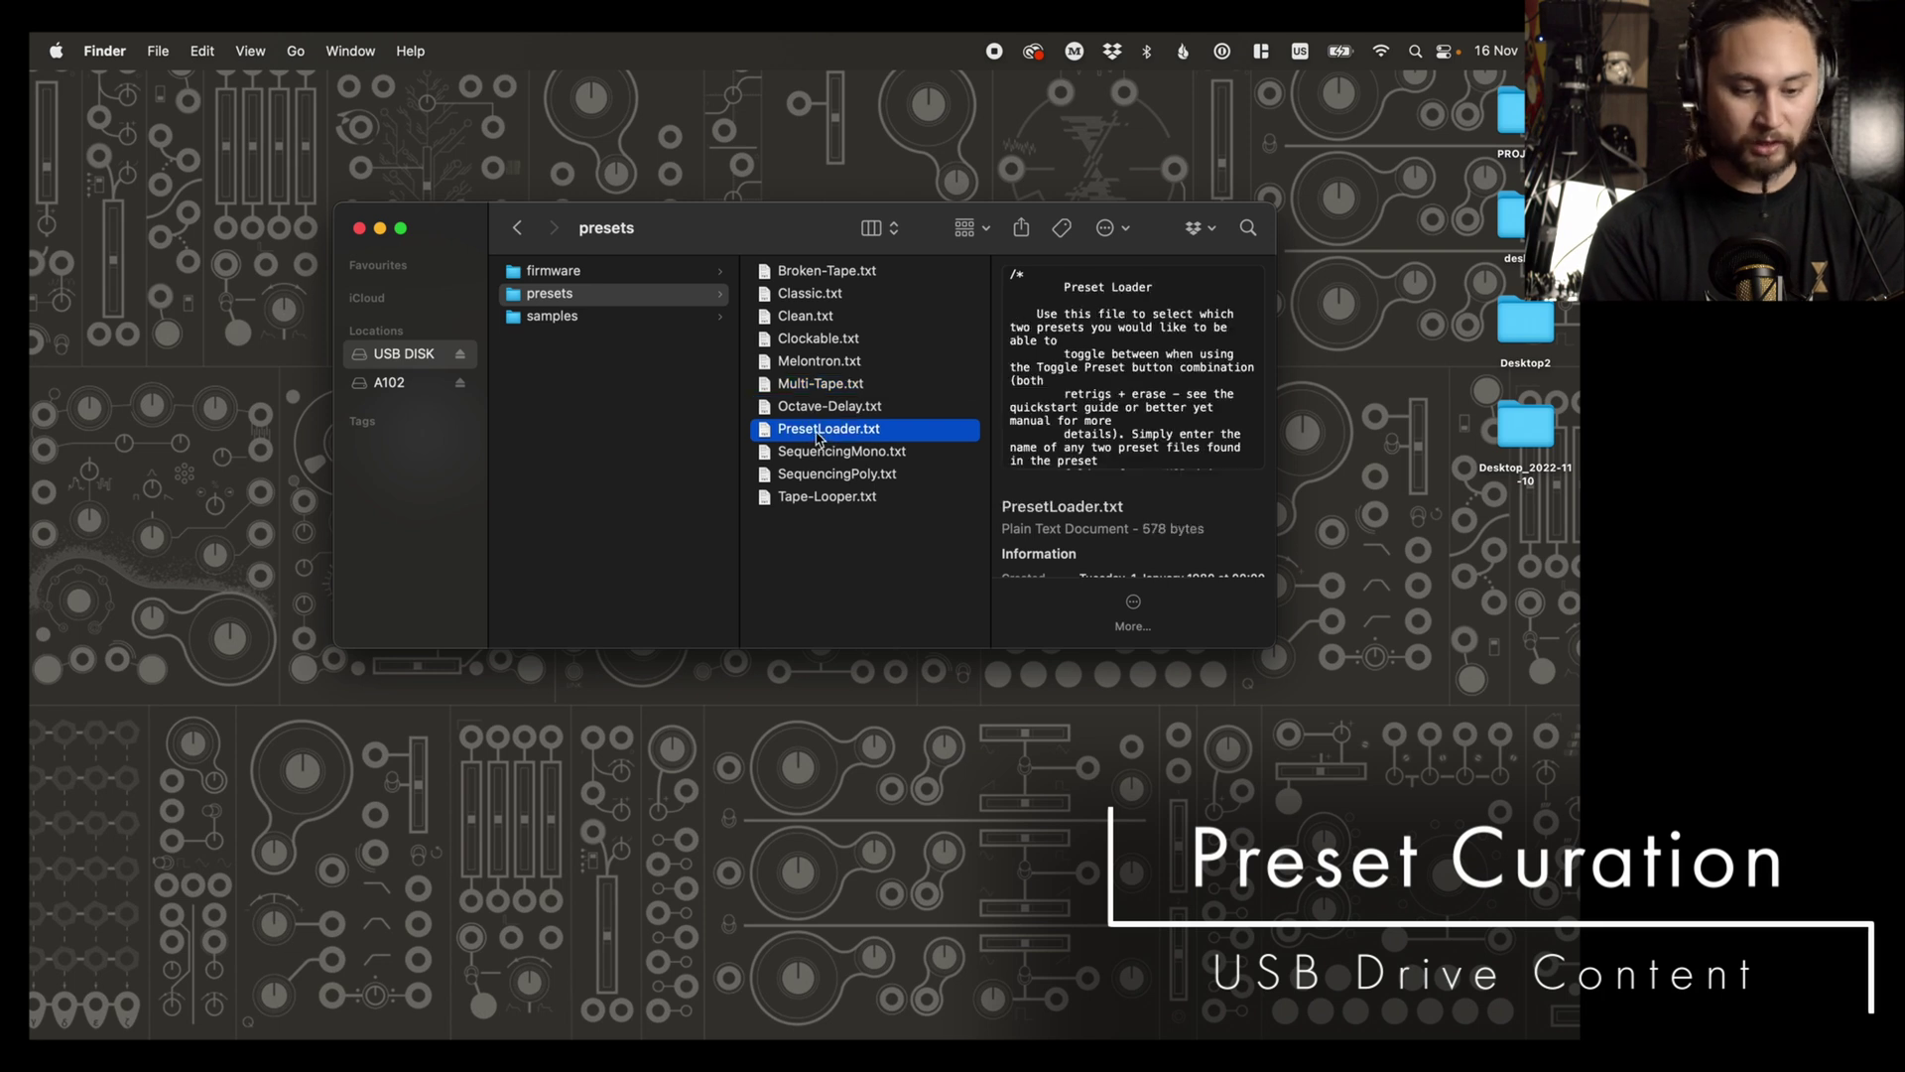
Step: Inspect PresetLoader.txt full-size, highlighting PresetA Tape-Looper and PresetB Clean, then close the preview
key("space")
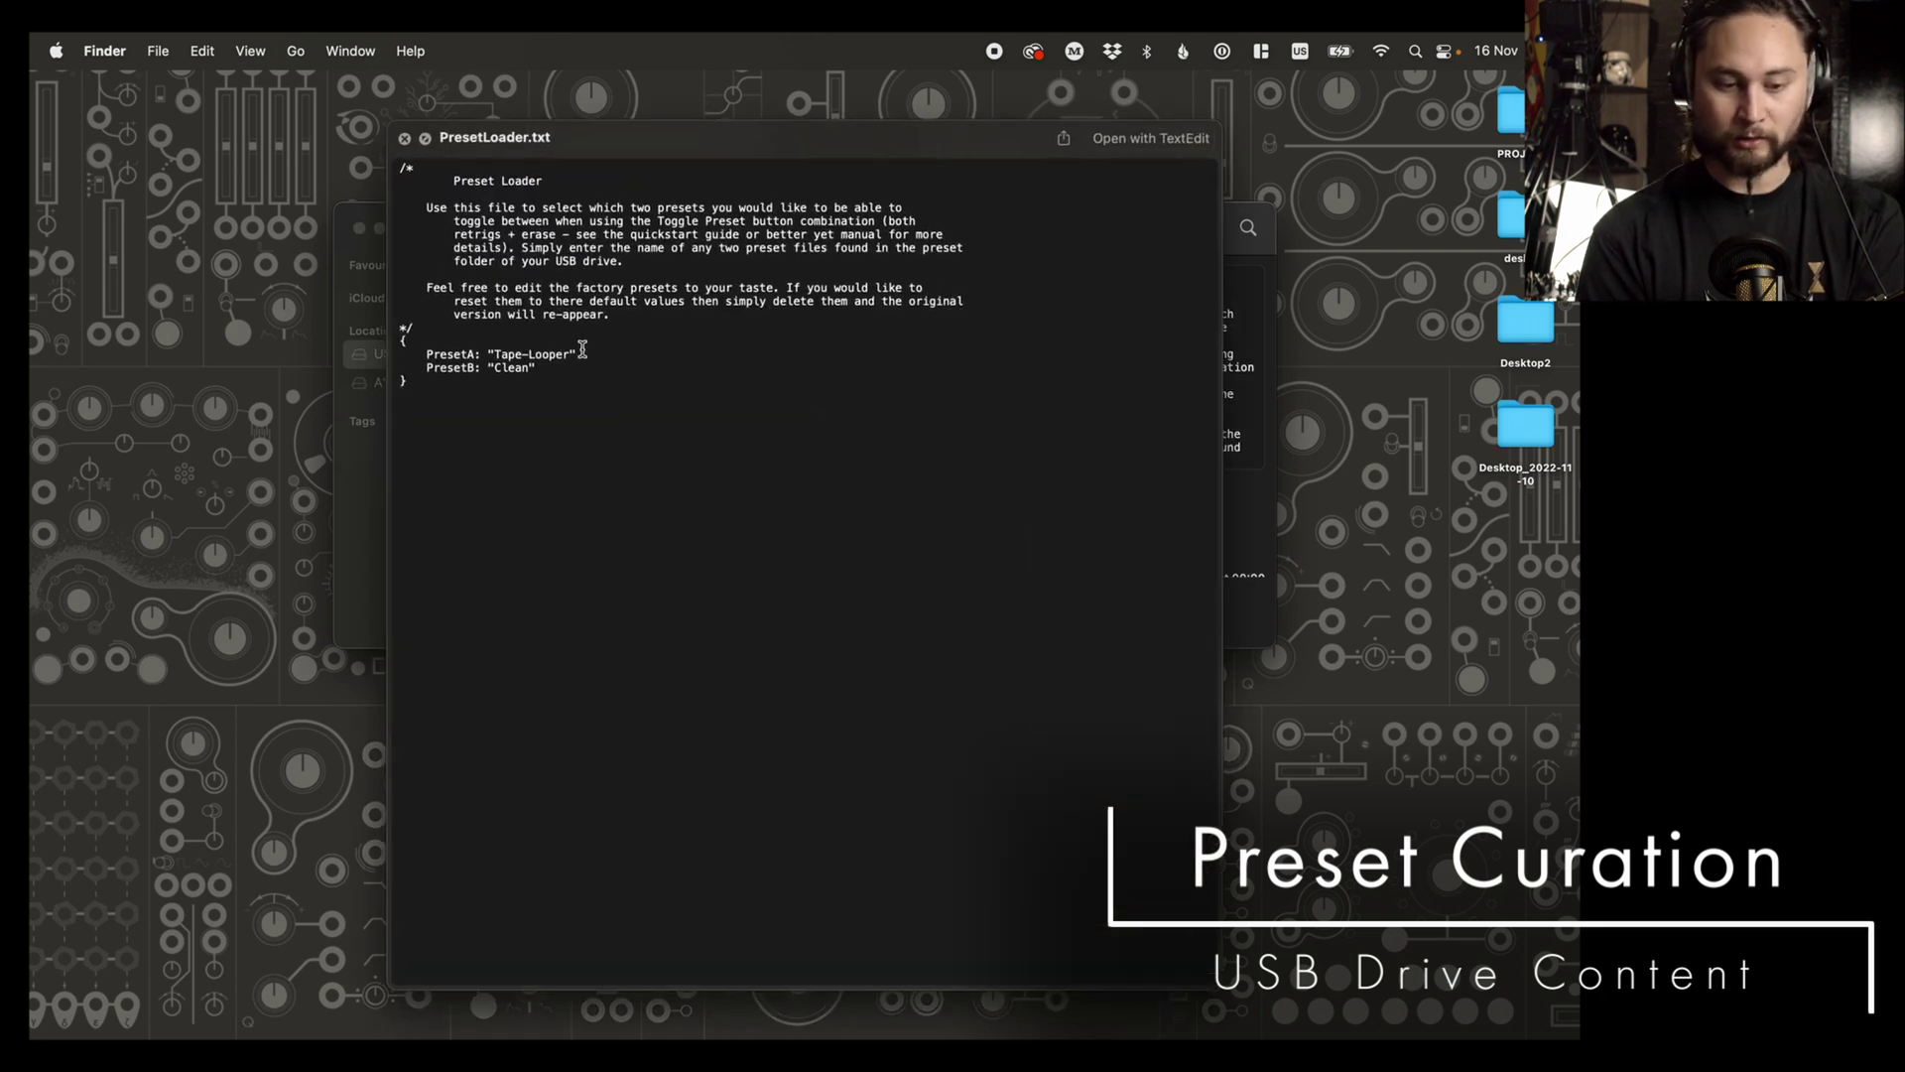
left_click_drag(437, 378, 397, 337)
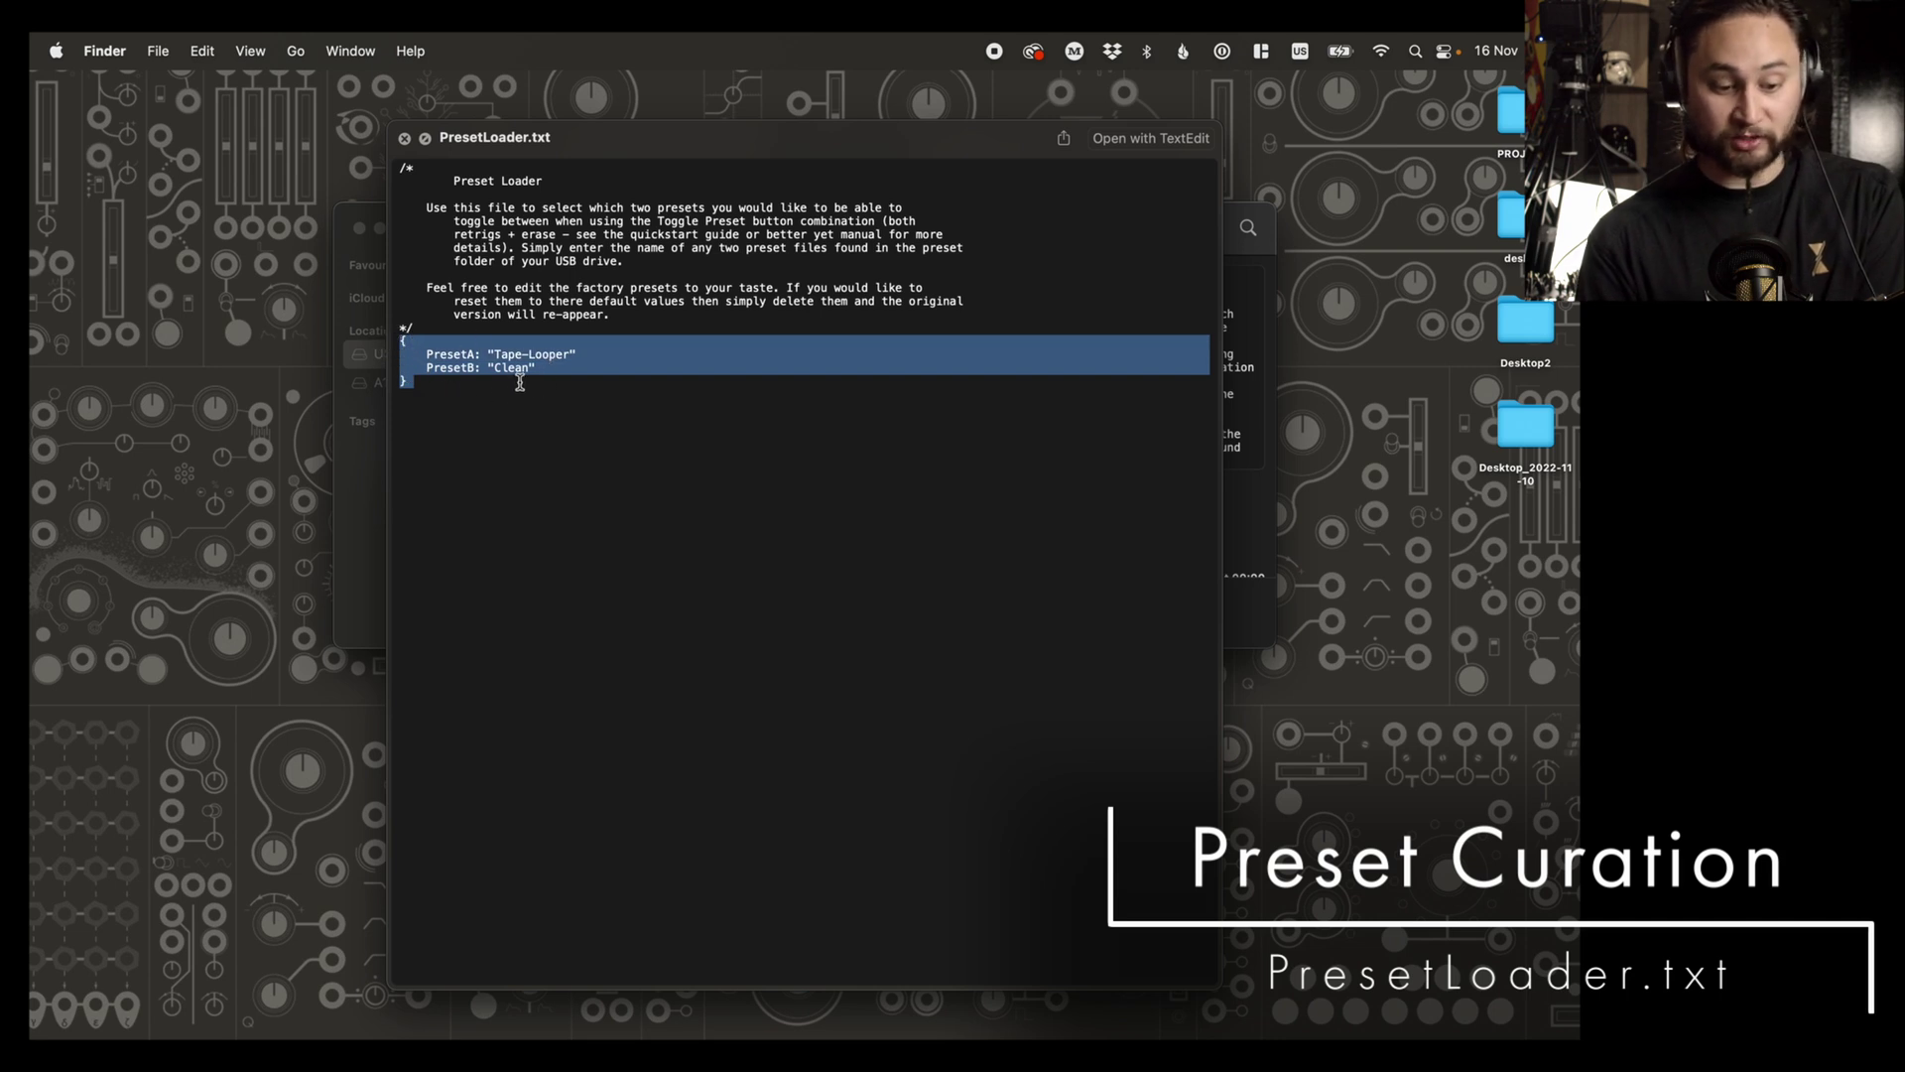
left_click_drag(498, 352, 558, 357)
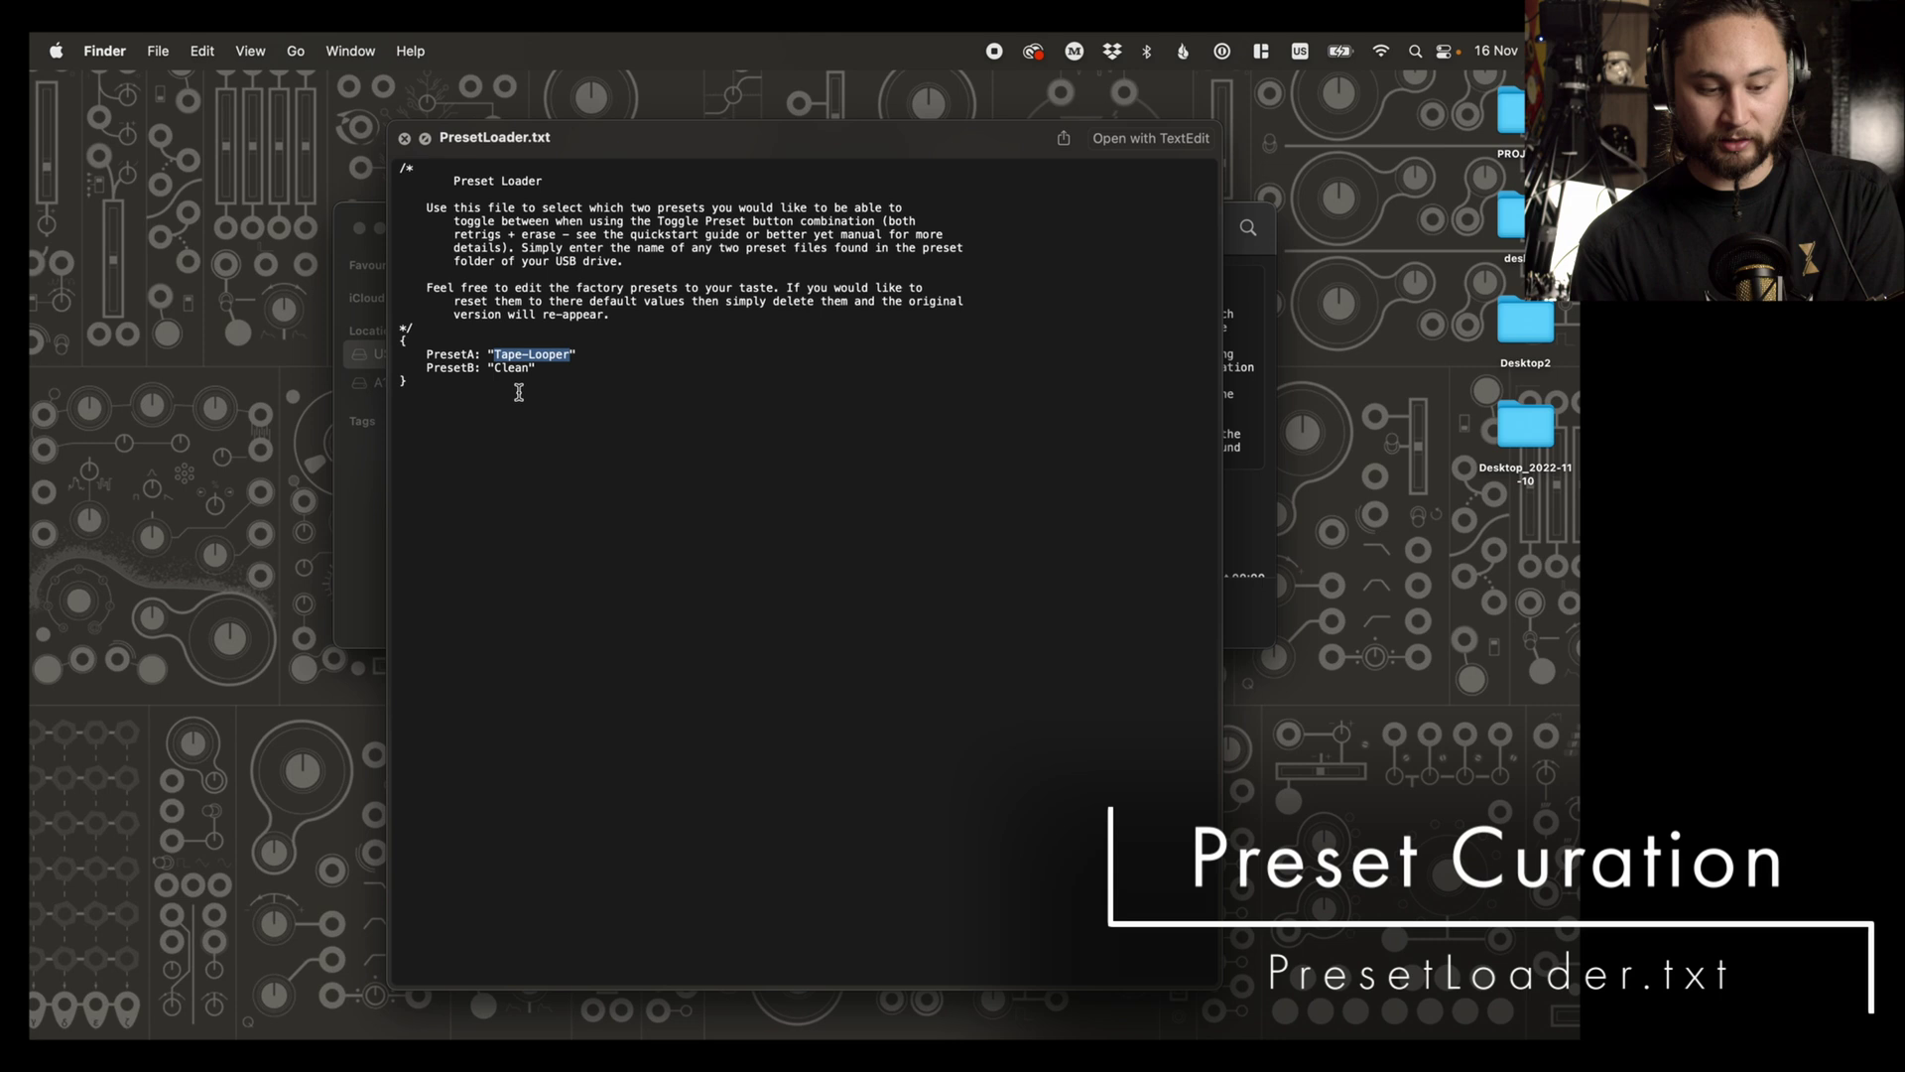
double_click(511, 368)
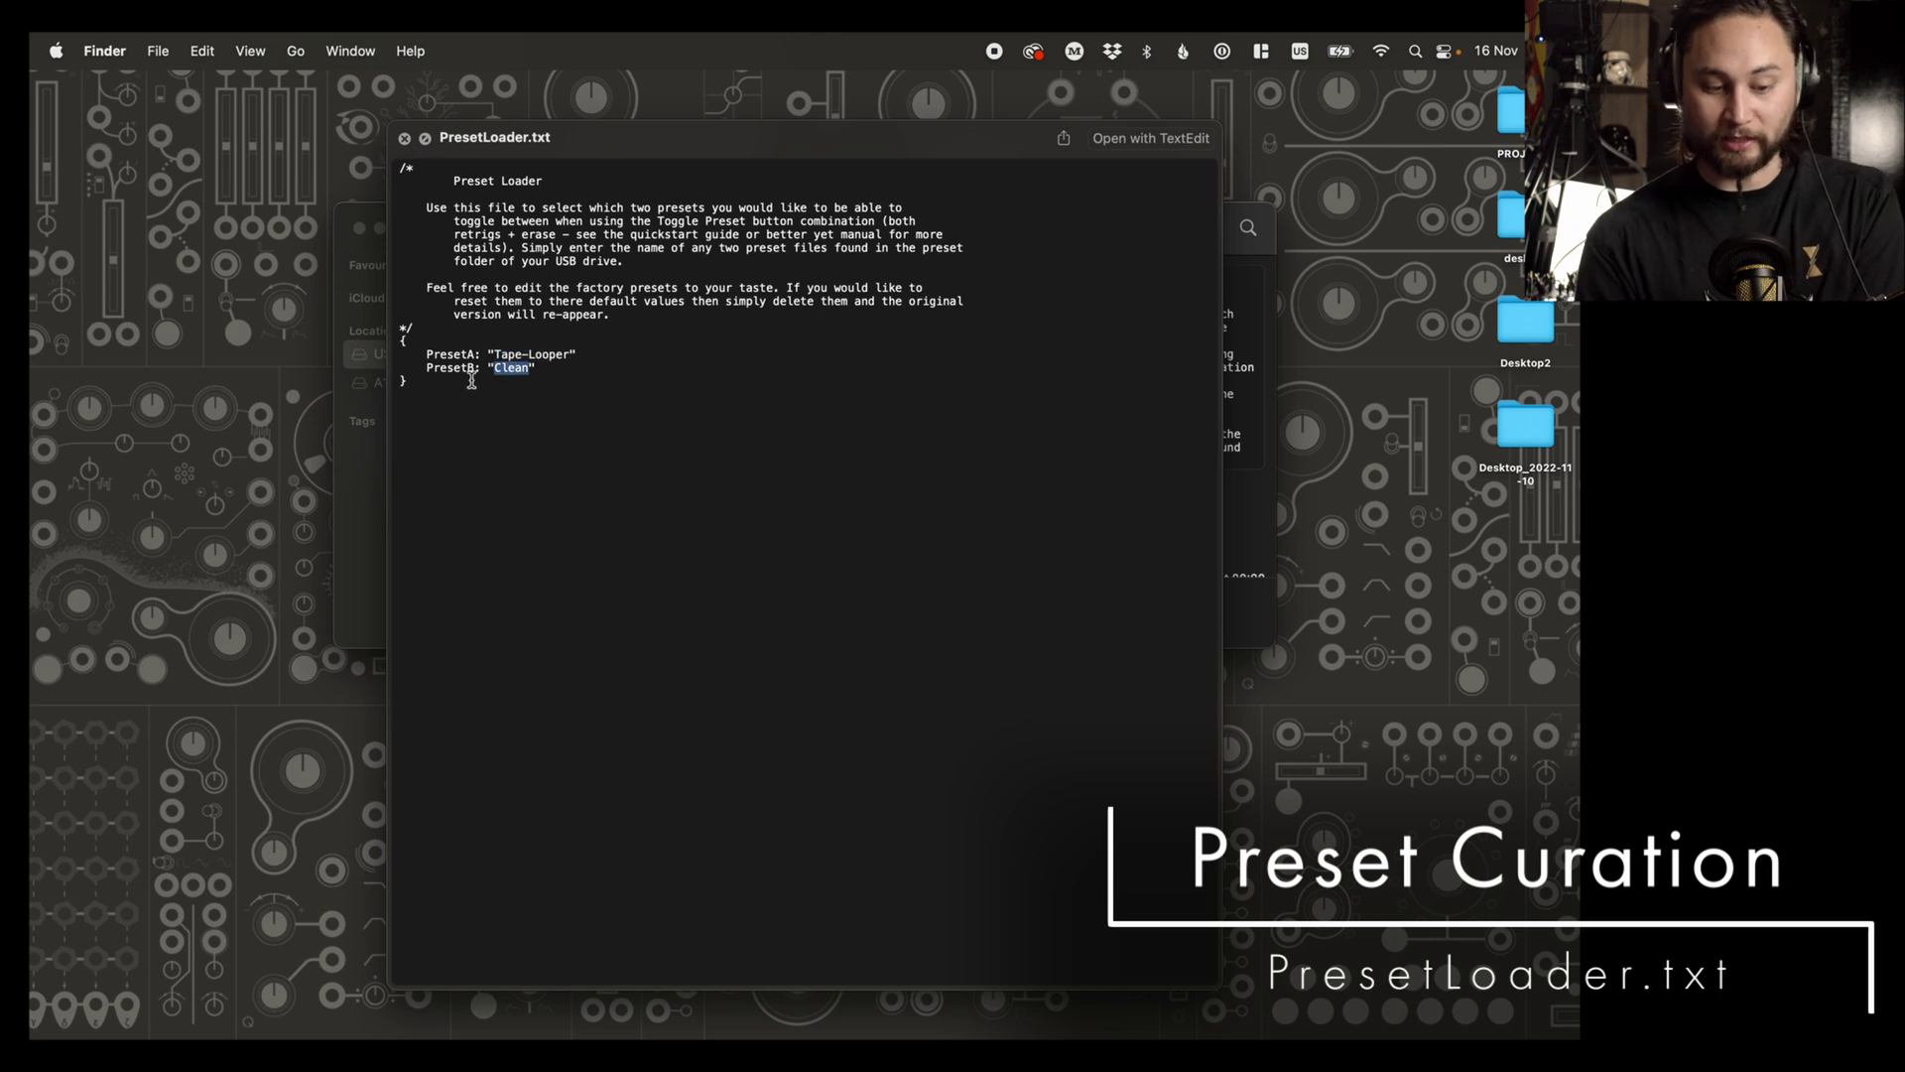
left_click(555, 472)
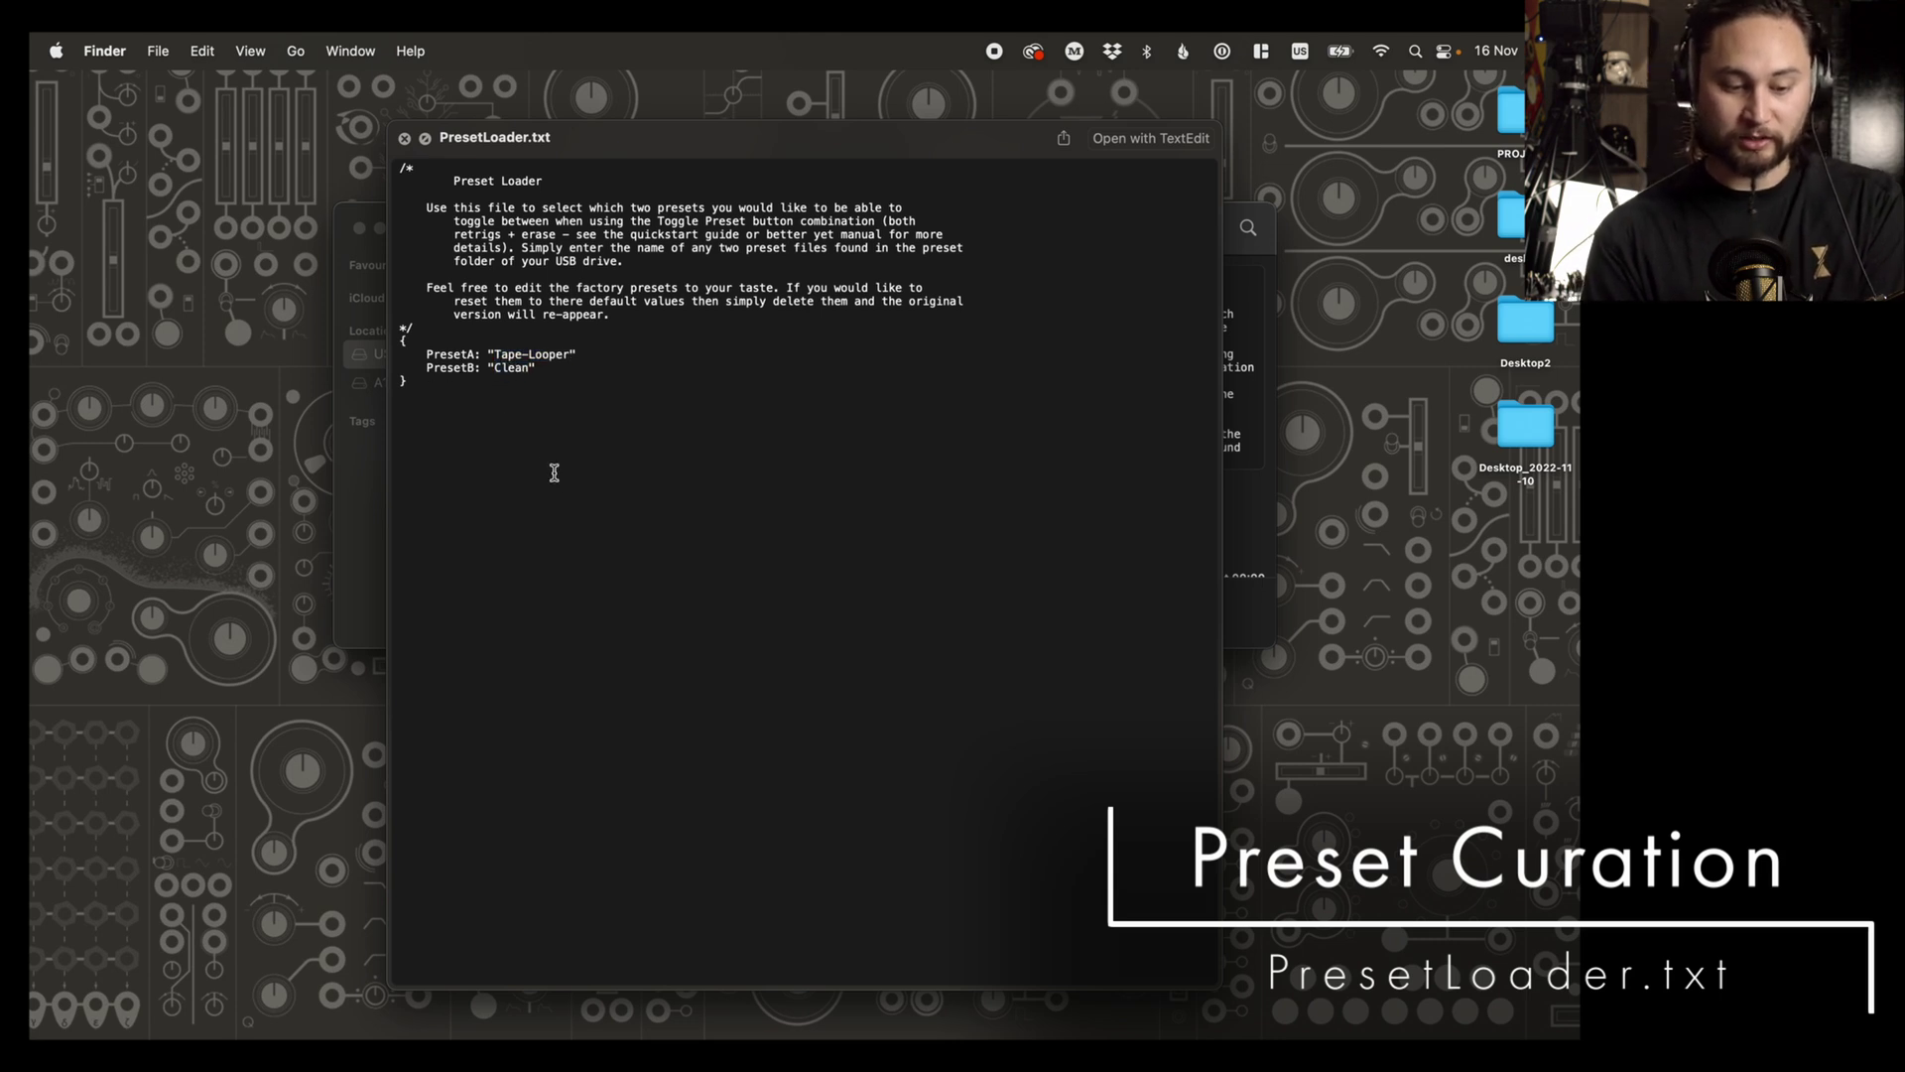
left_click_drag(497, 355, 536, 436)
left_click(536, 437)
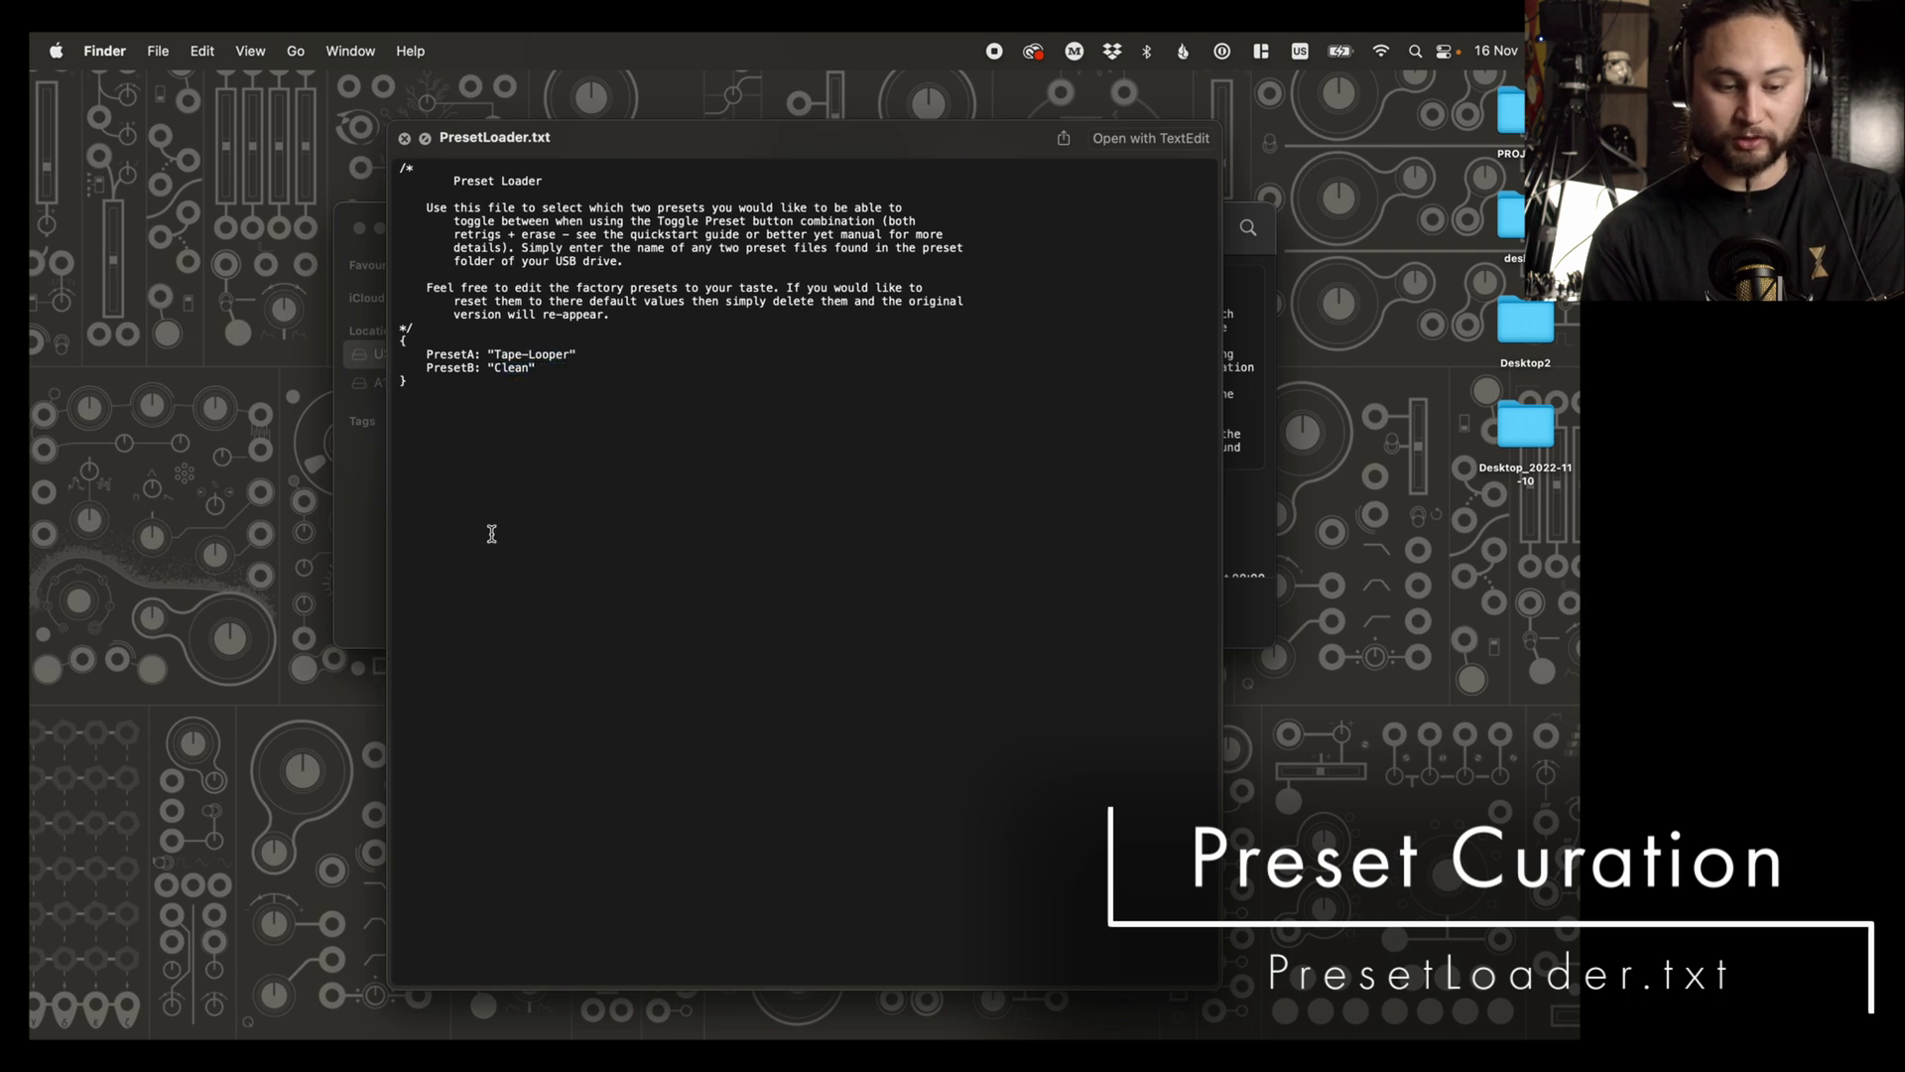
key("space")
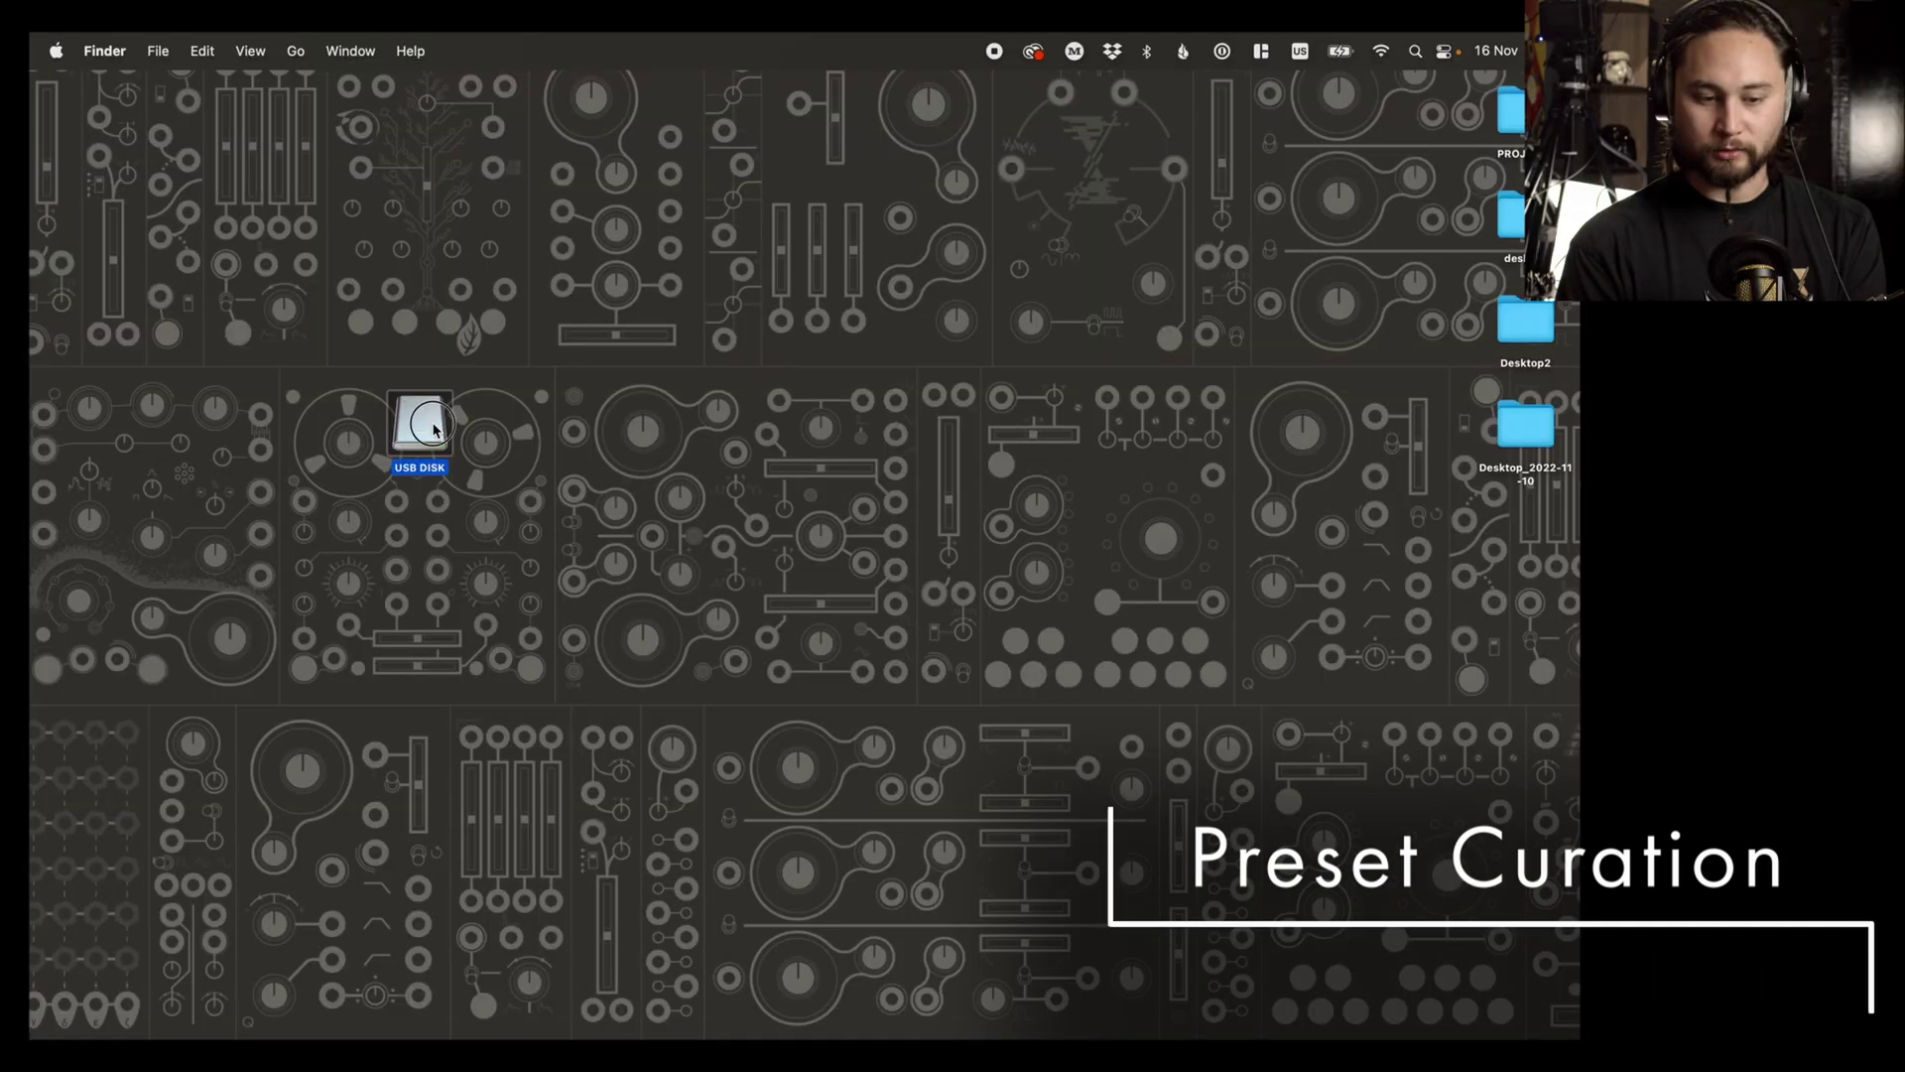
Step: Copy PresetLoader.txt from the USB DISK presets folder onto the desktop
double_click(427, 423)
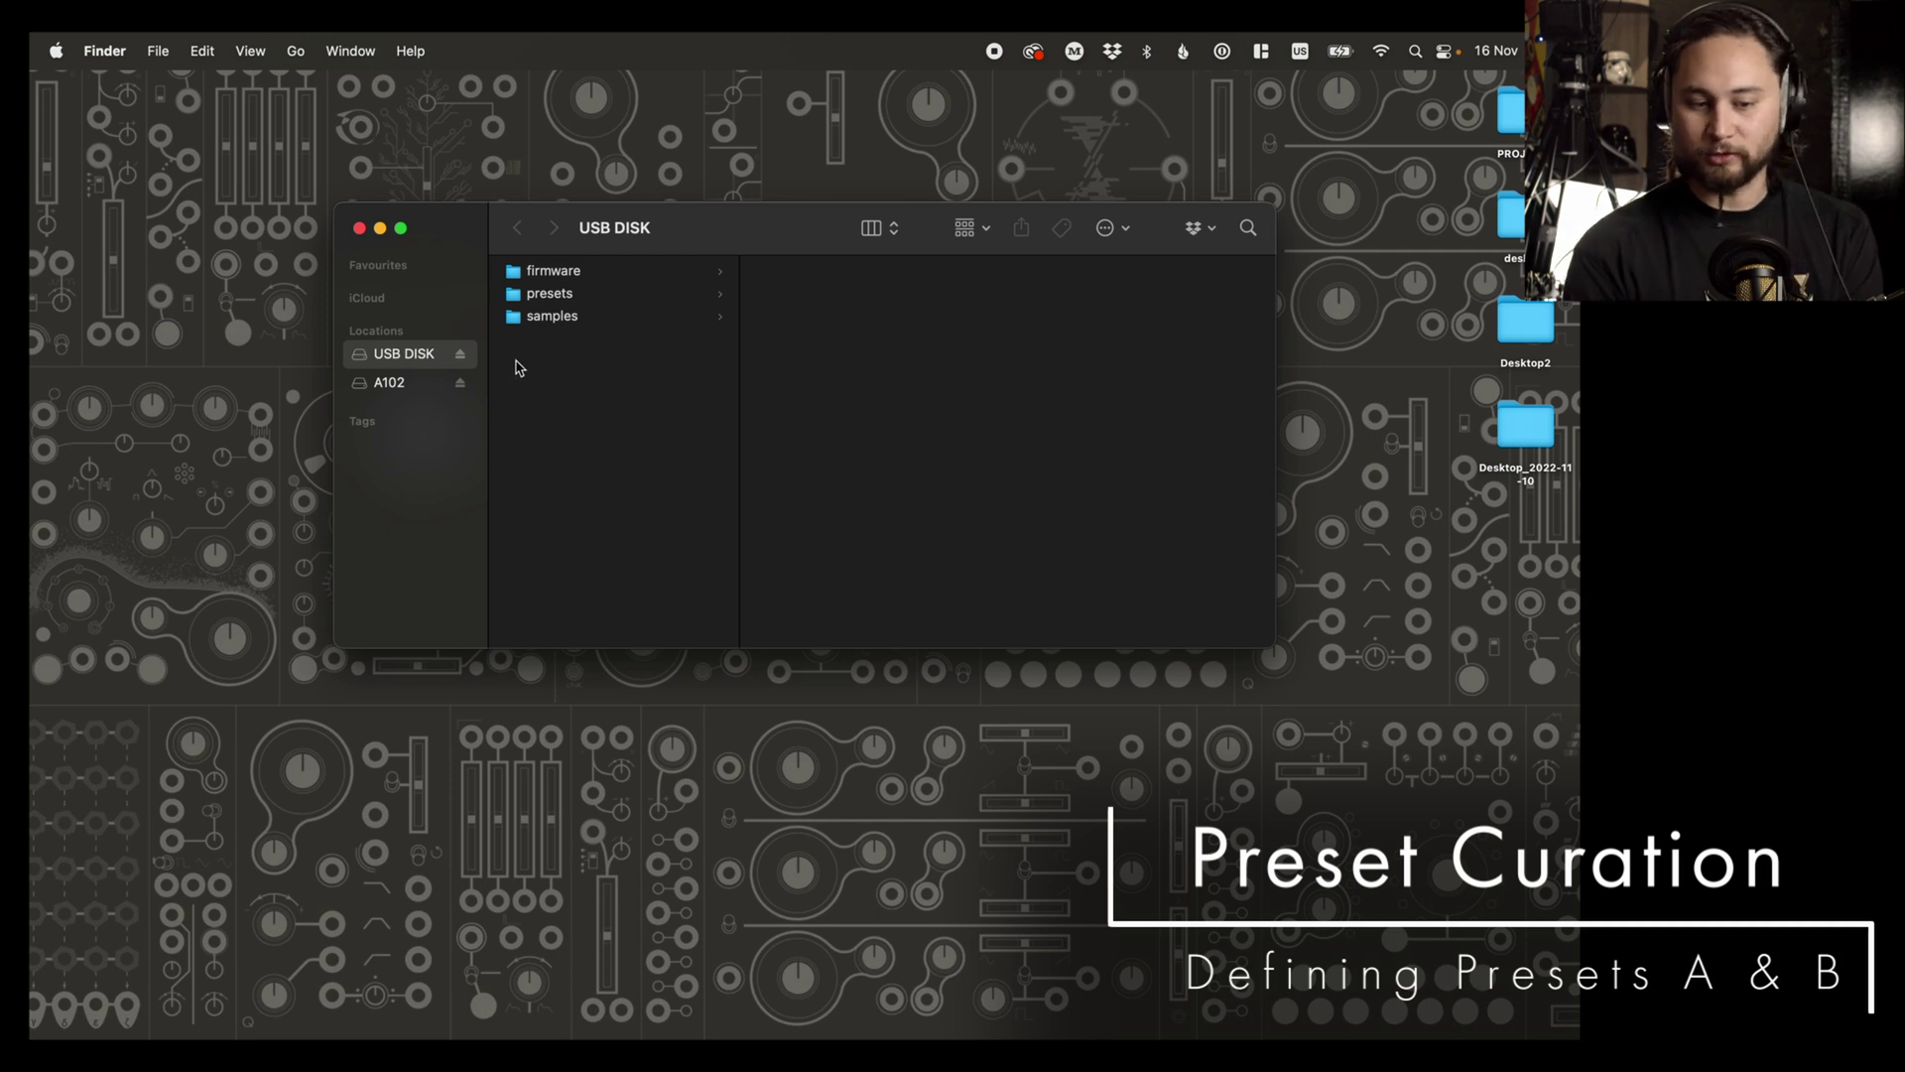
left_click(546, 296)
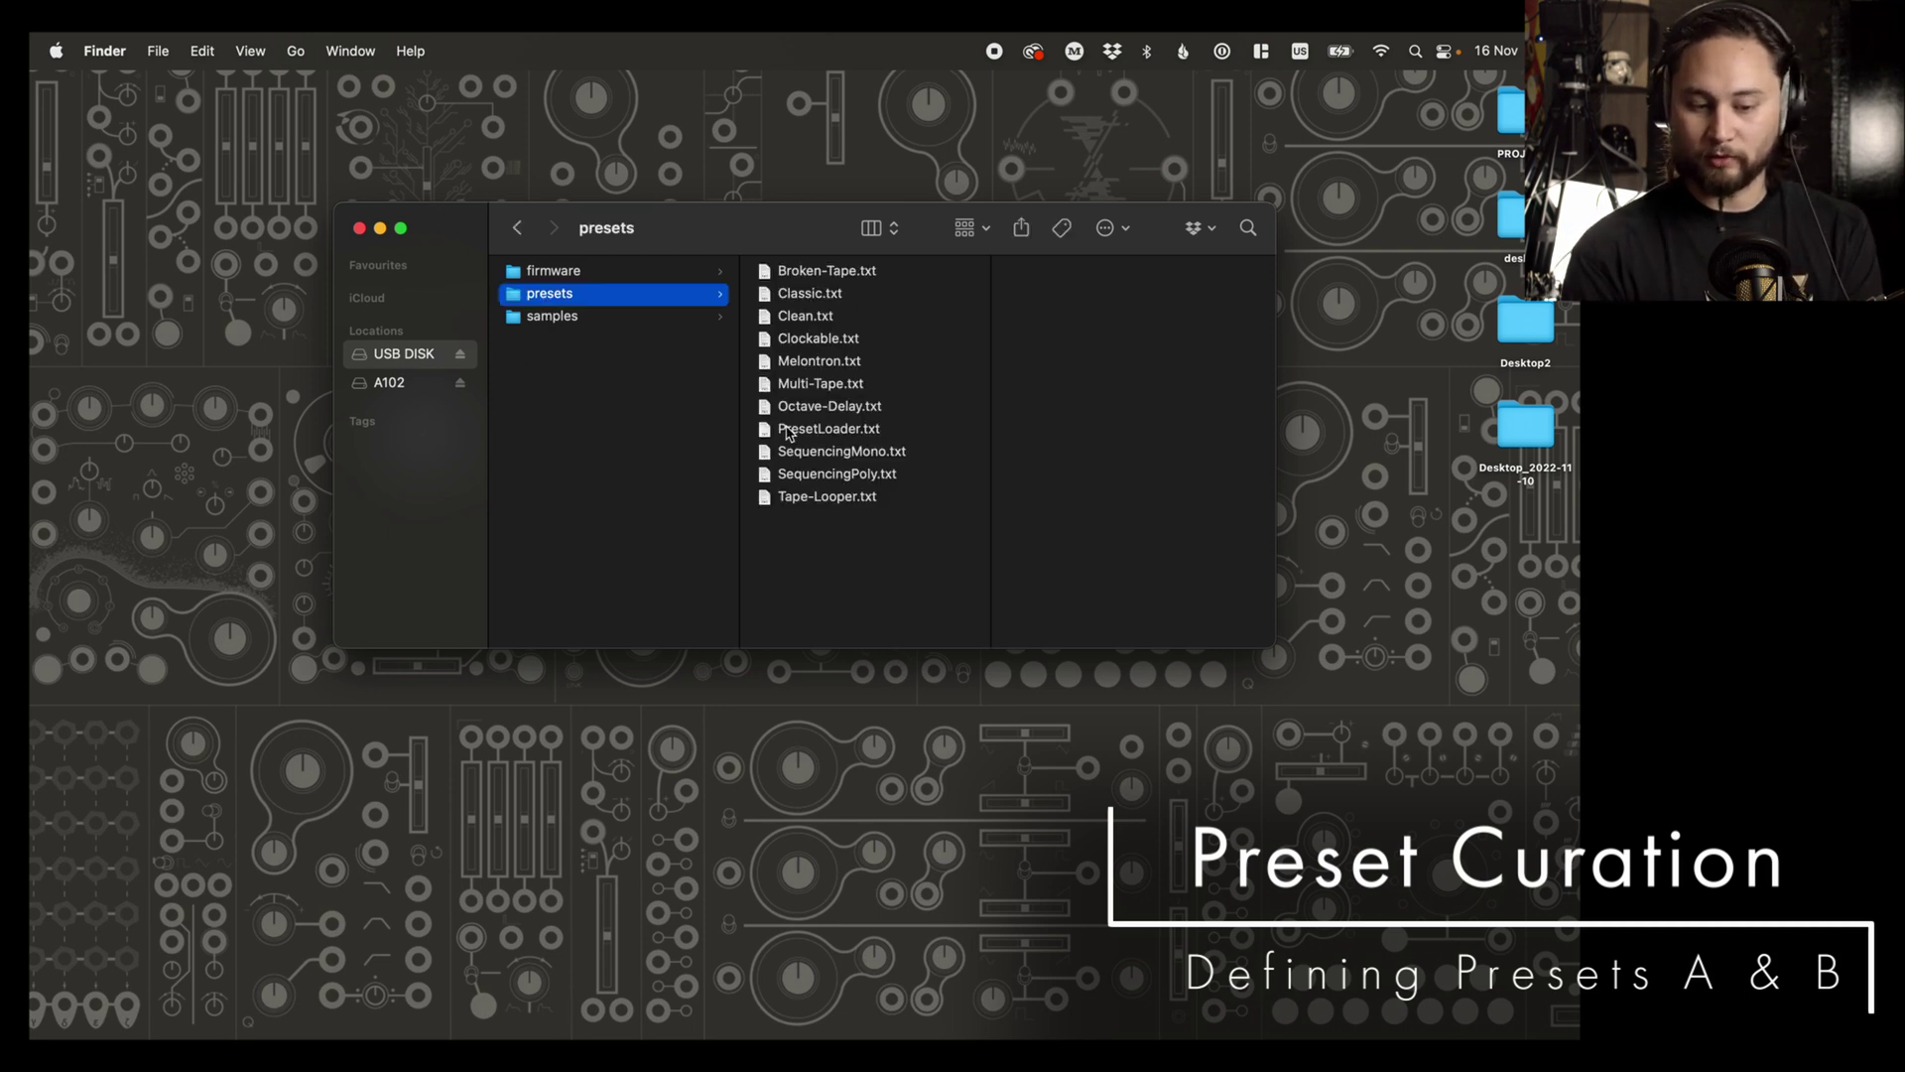
left_click(822, 431)
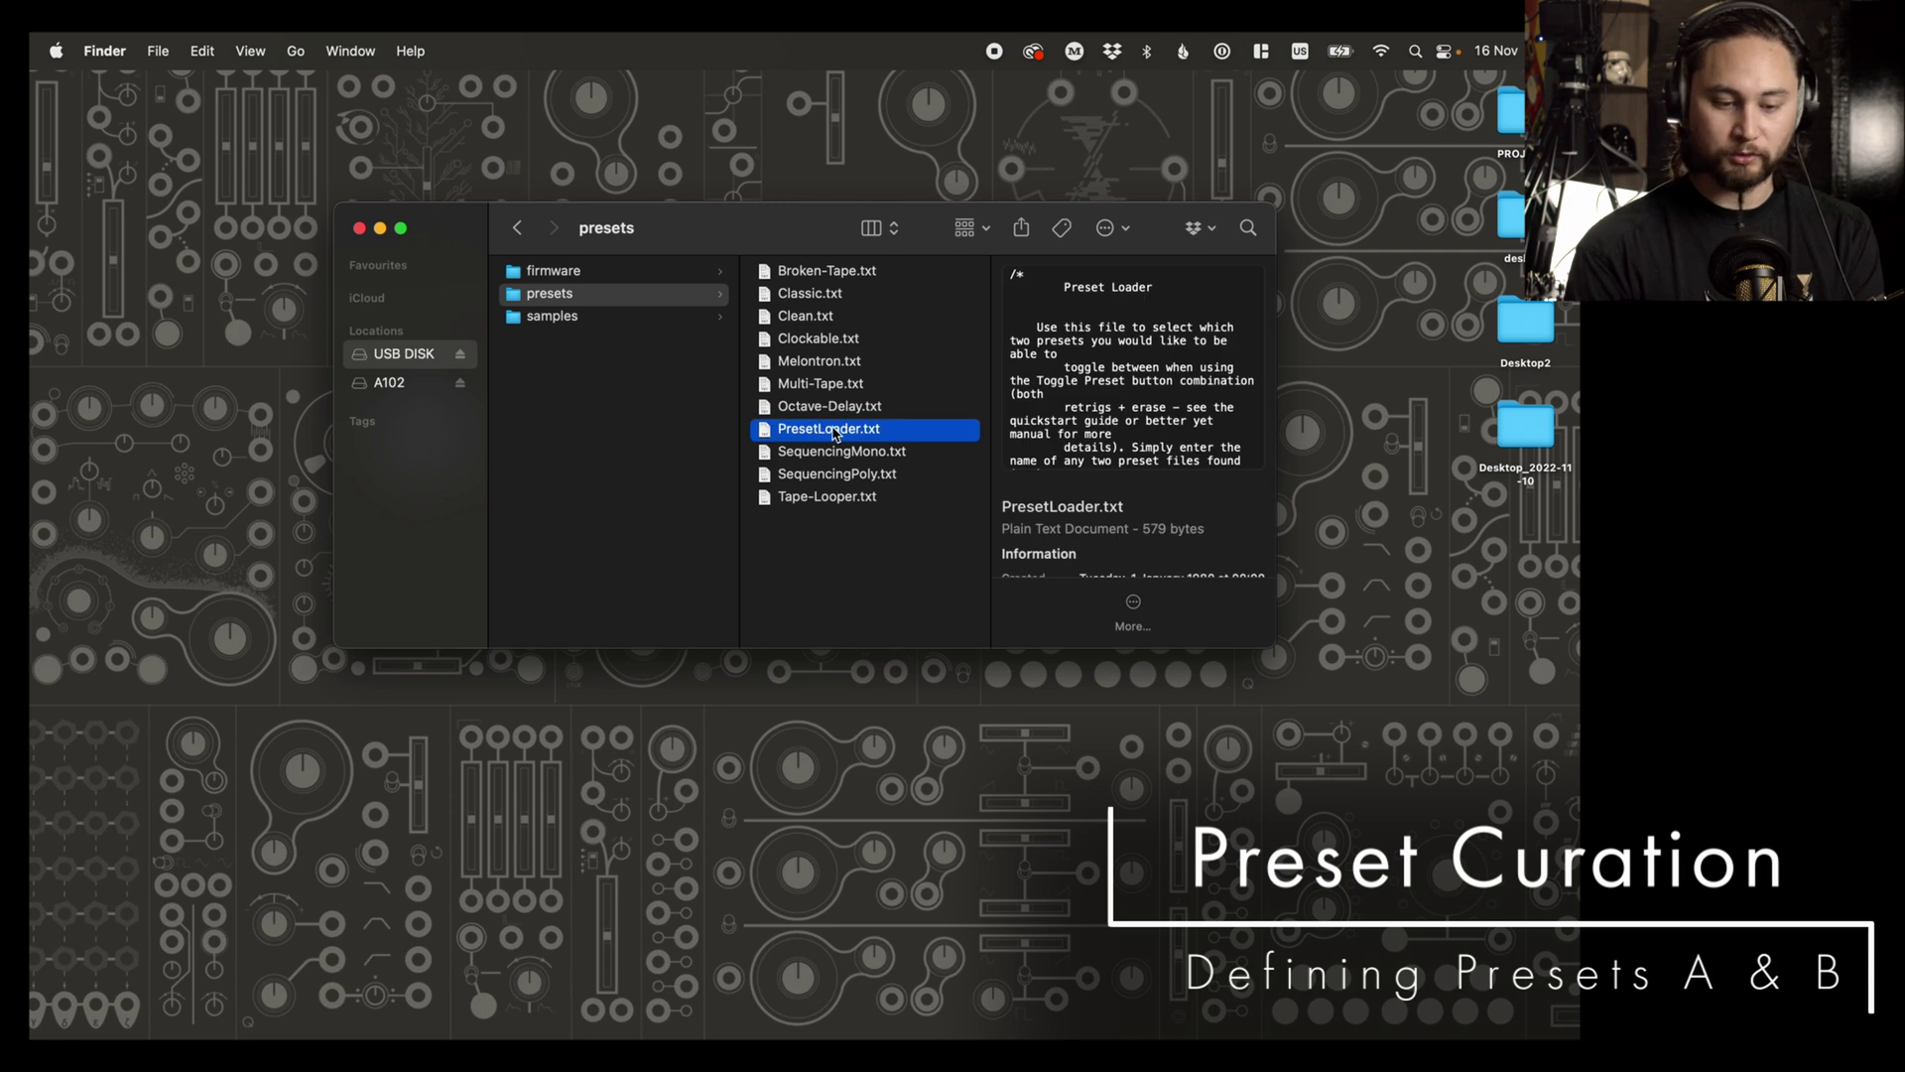
left_click_drag(835, 434, 732, 816)
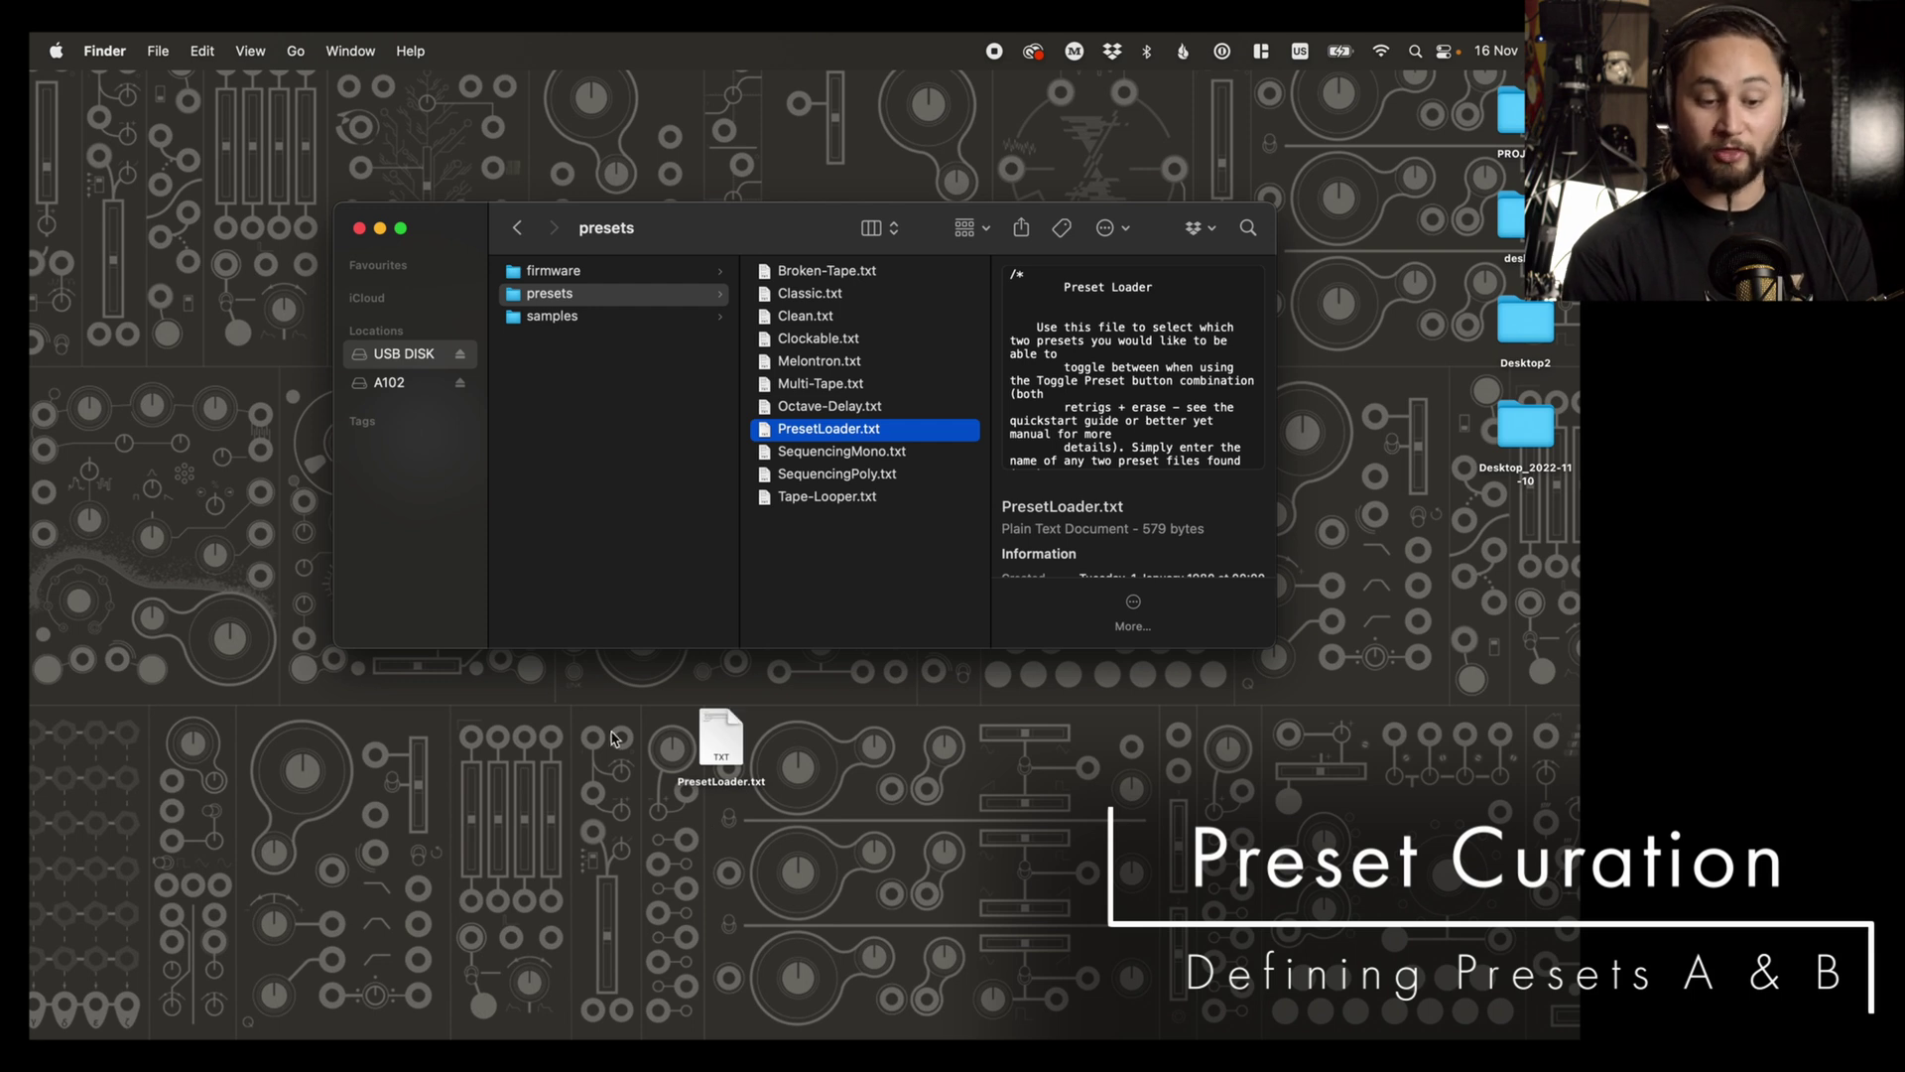
mouse_move(713, 762)
left_mouse_down()
mouse_move(799, 711)
mouse_move(824, 427)
mouse_move(799, 665)
mouse_move(732, 749)
left_mouse_up()
left_click(836, 782)
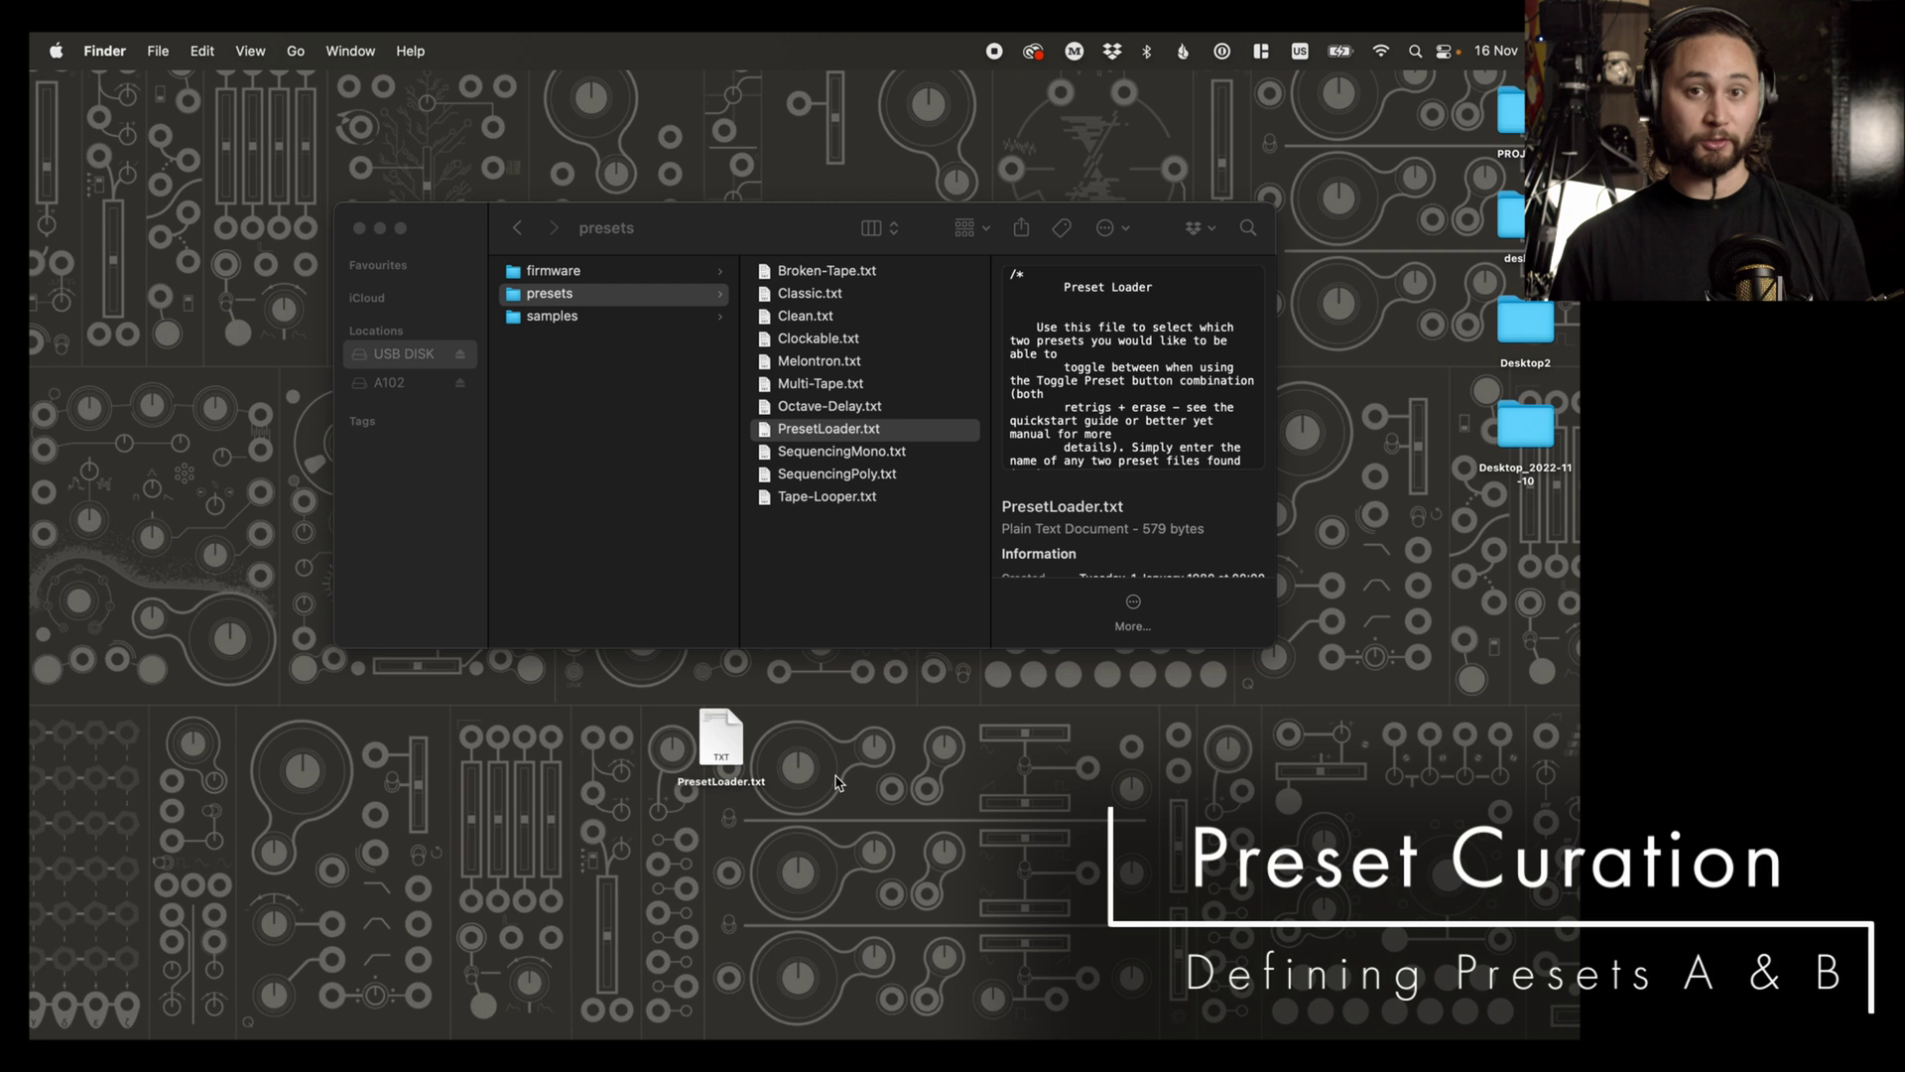
left_click(696, 746)
key("space")
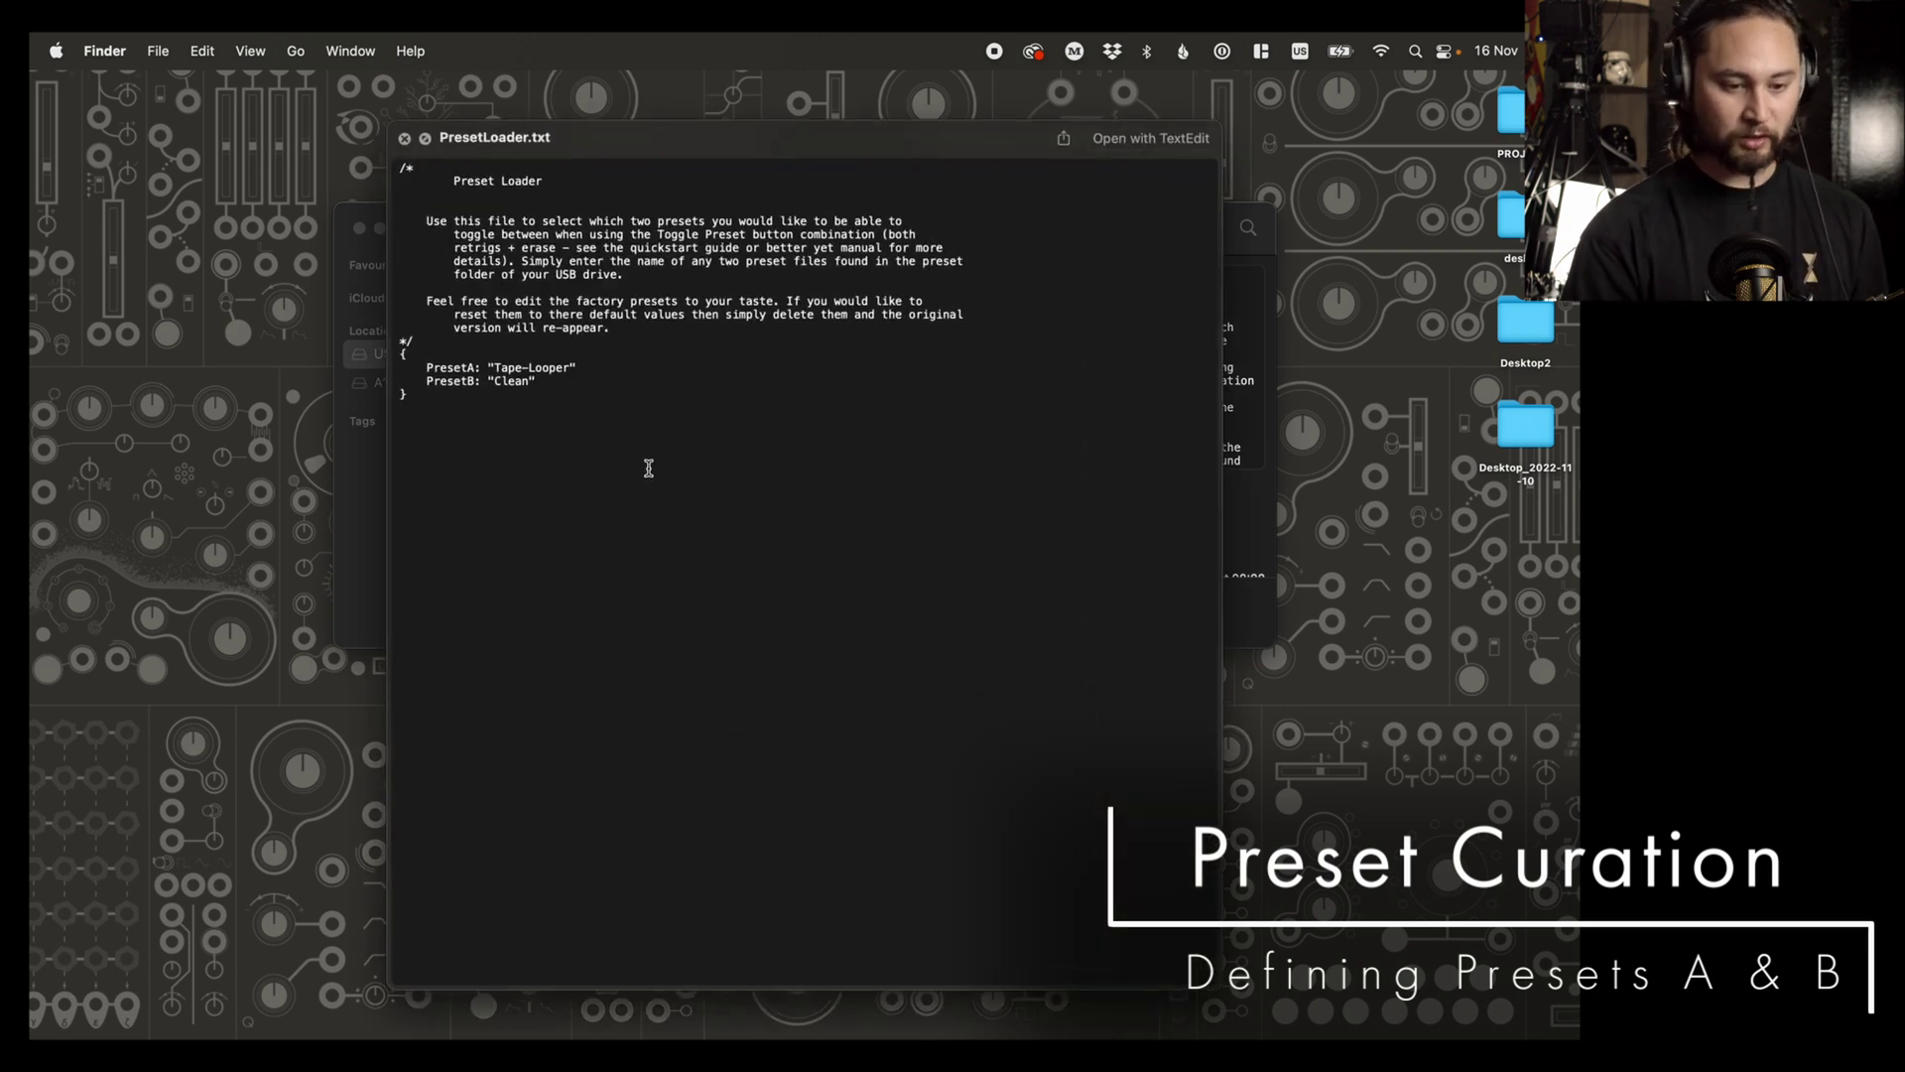
left_click_drag(494, 368, 554, 369)
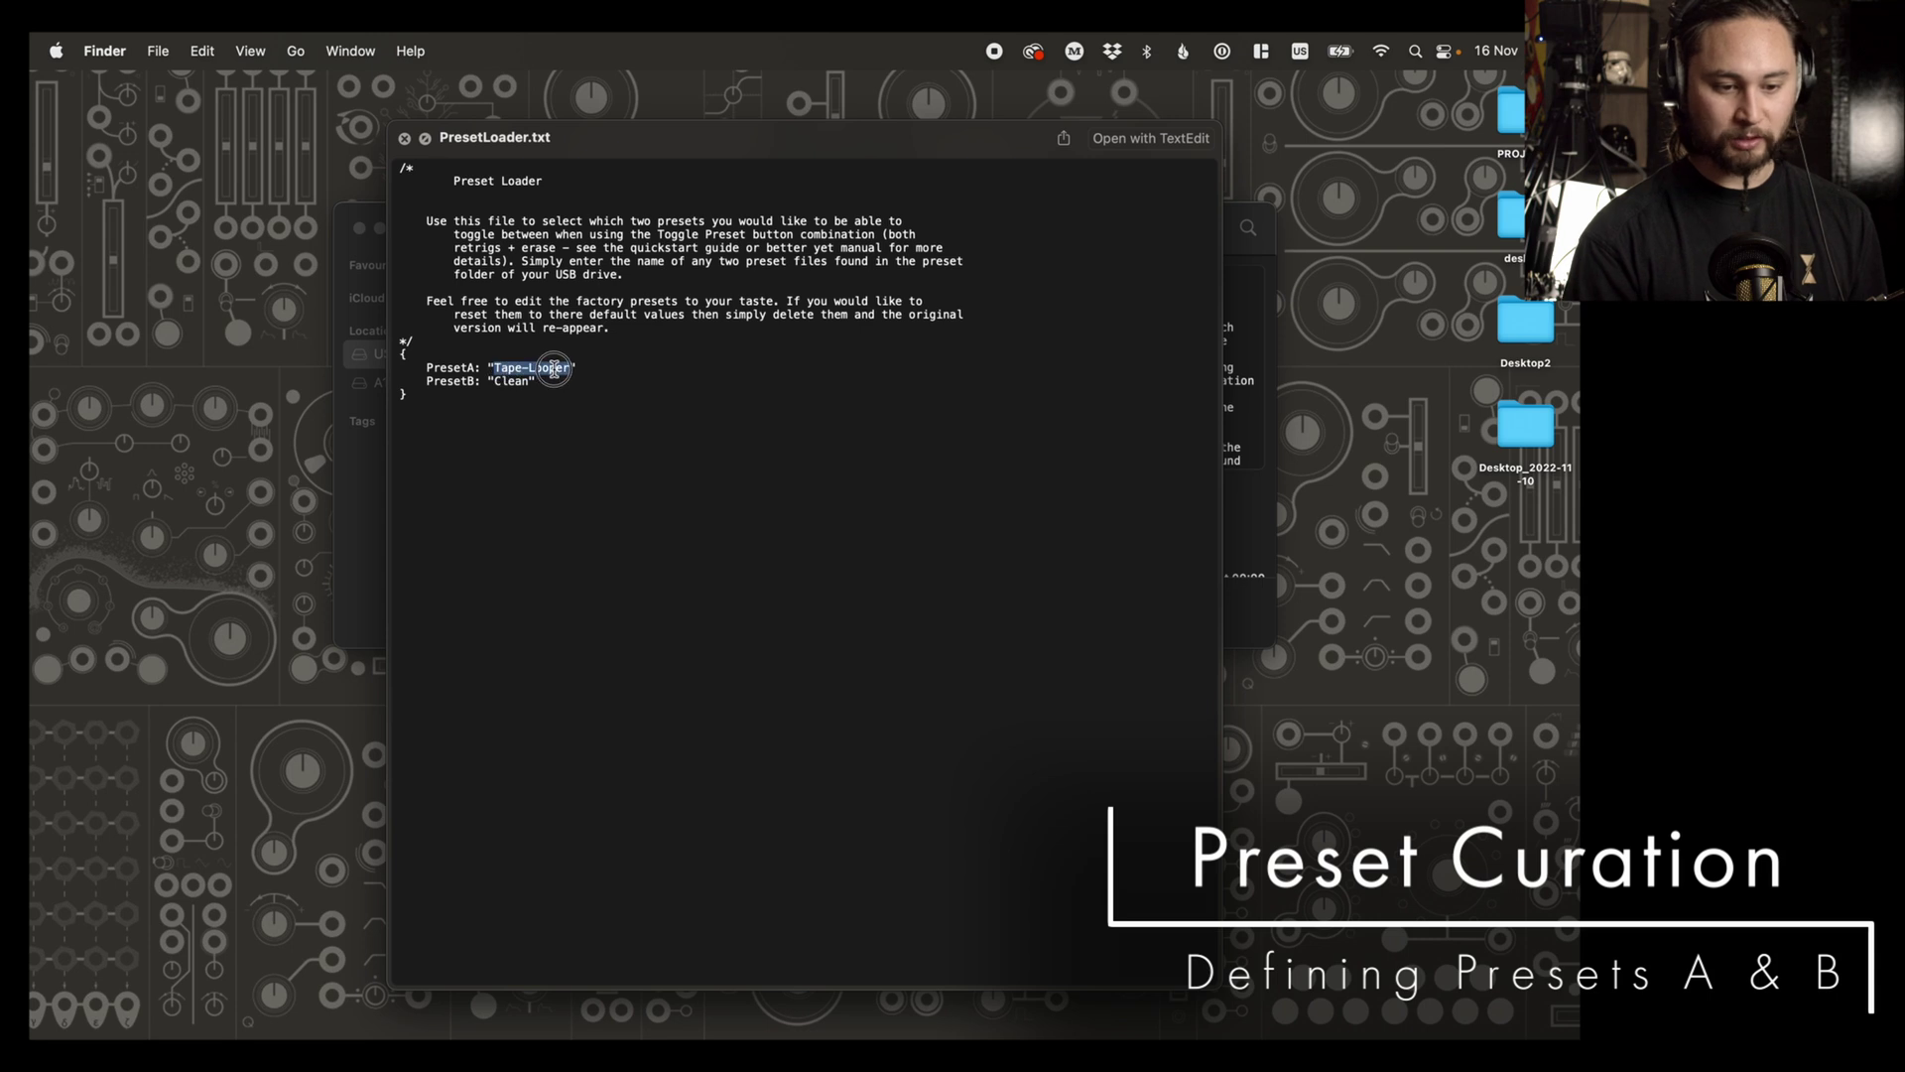
double_click(512, 382)
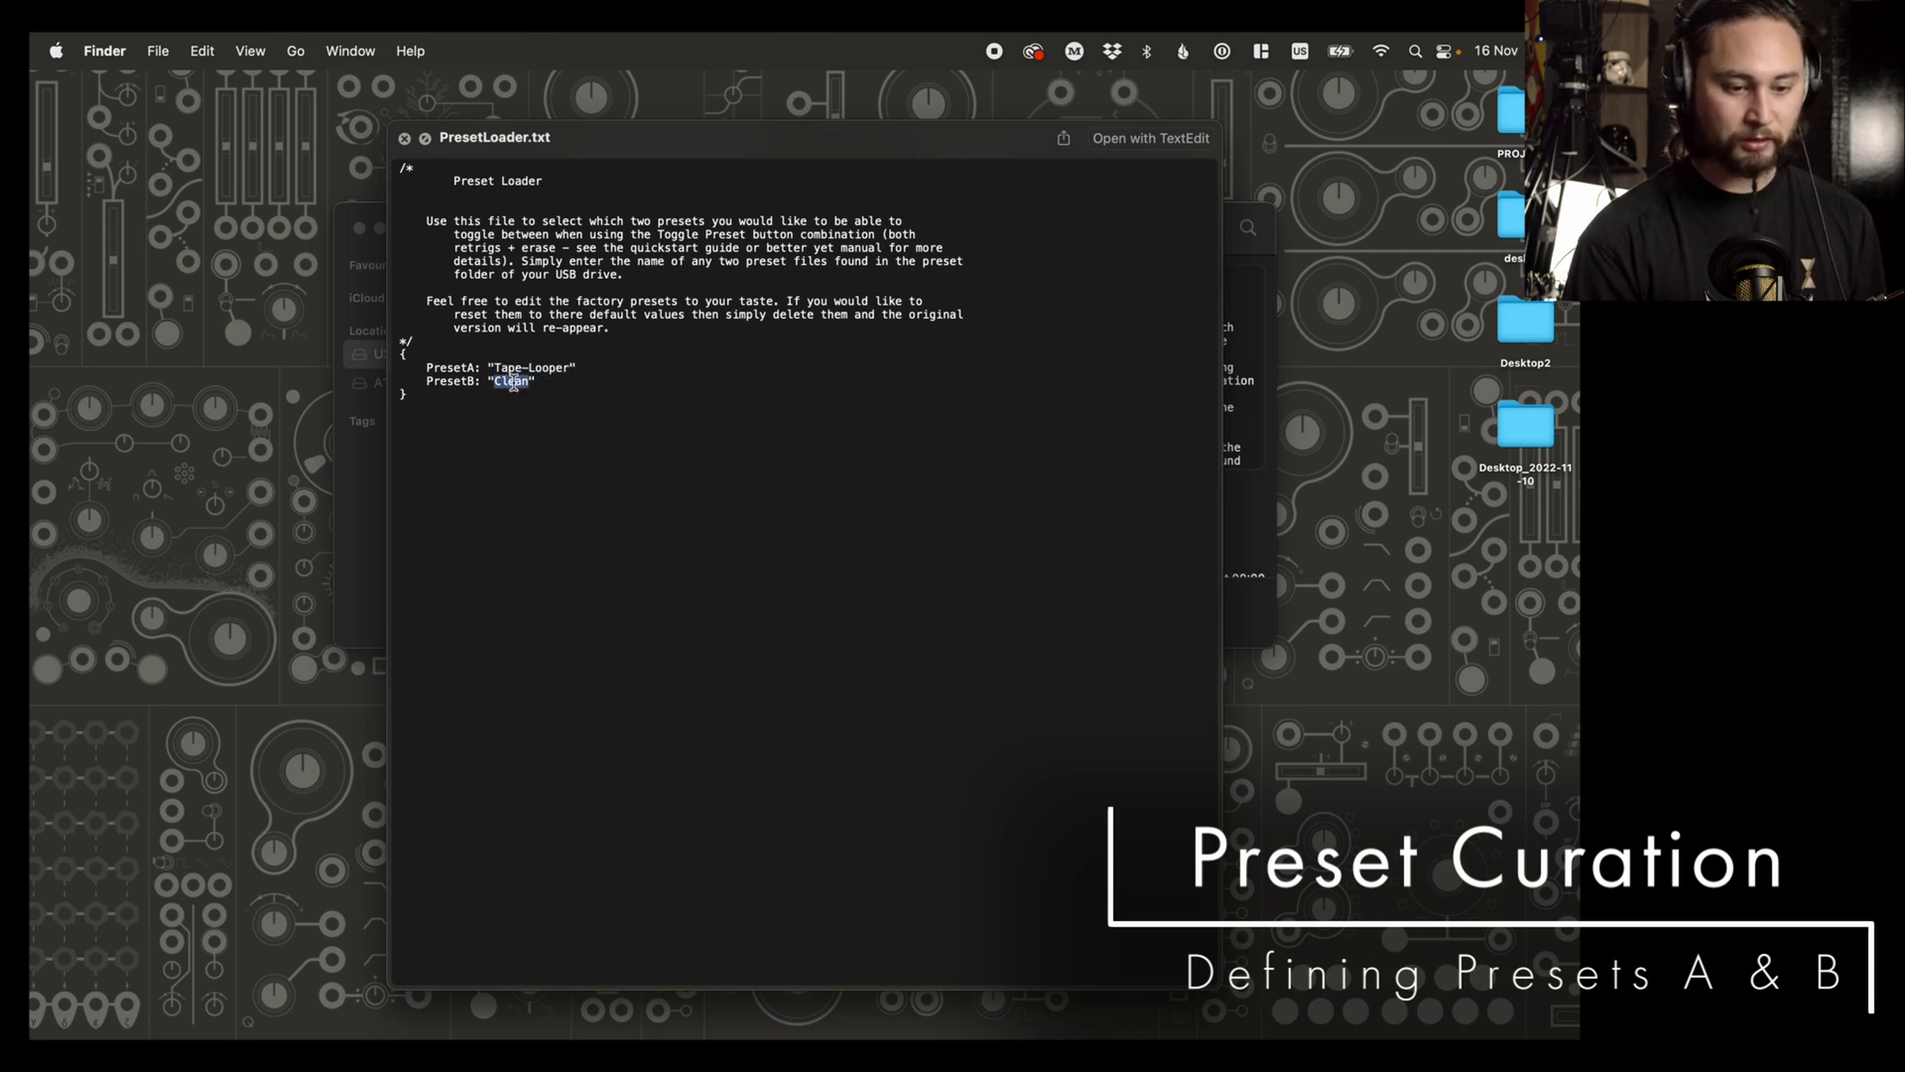
key("space")
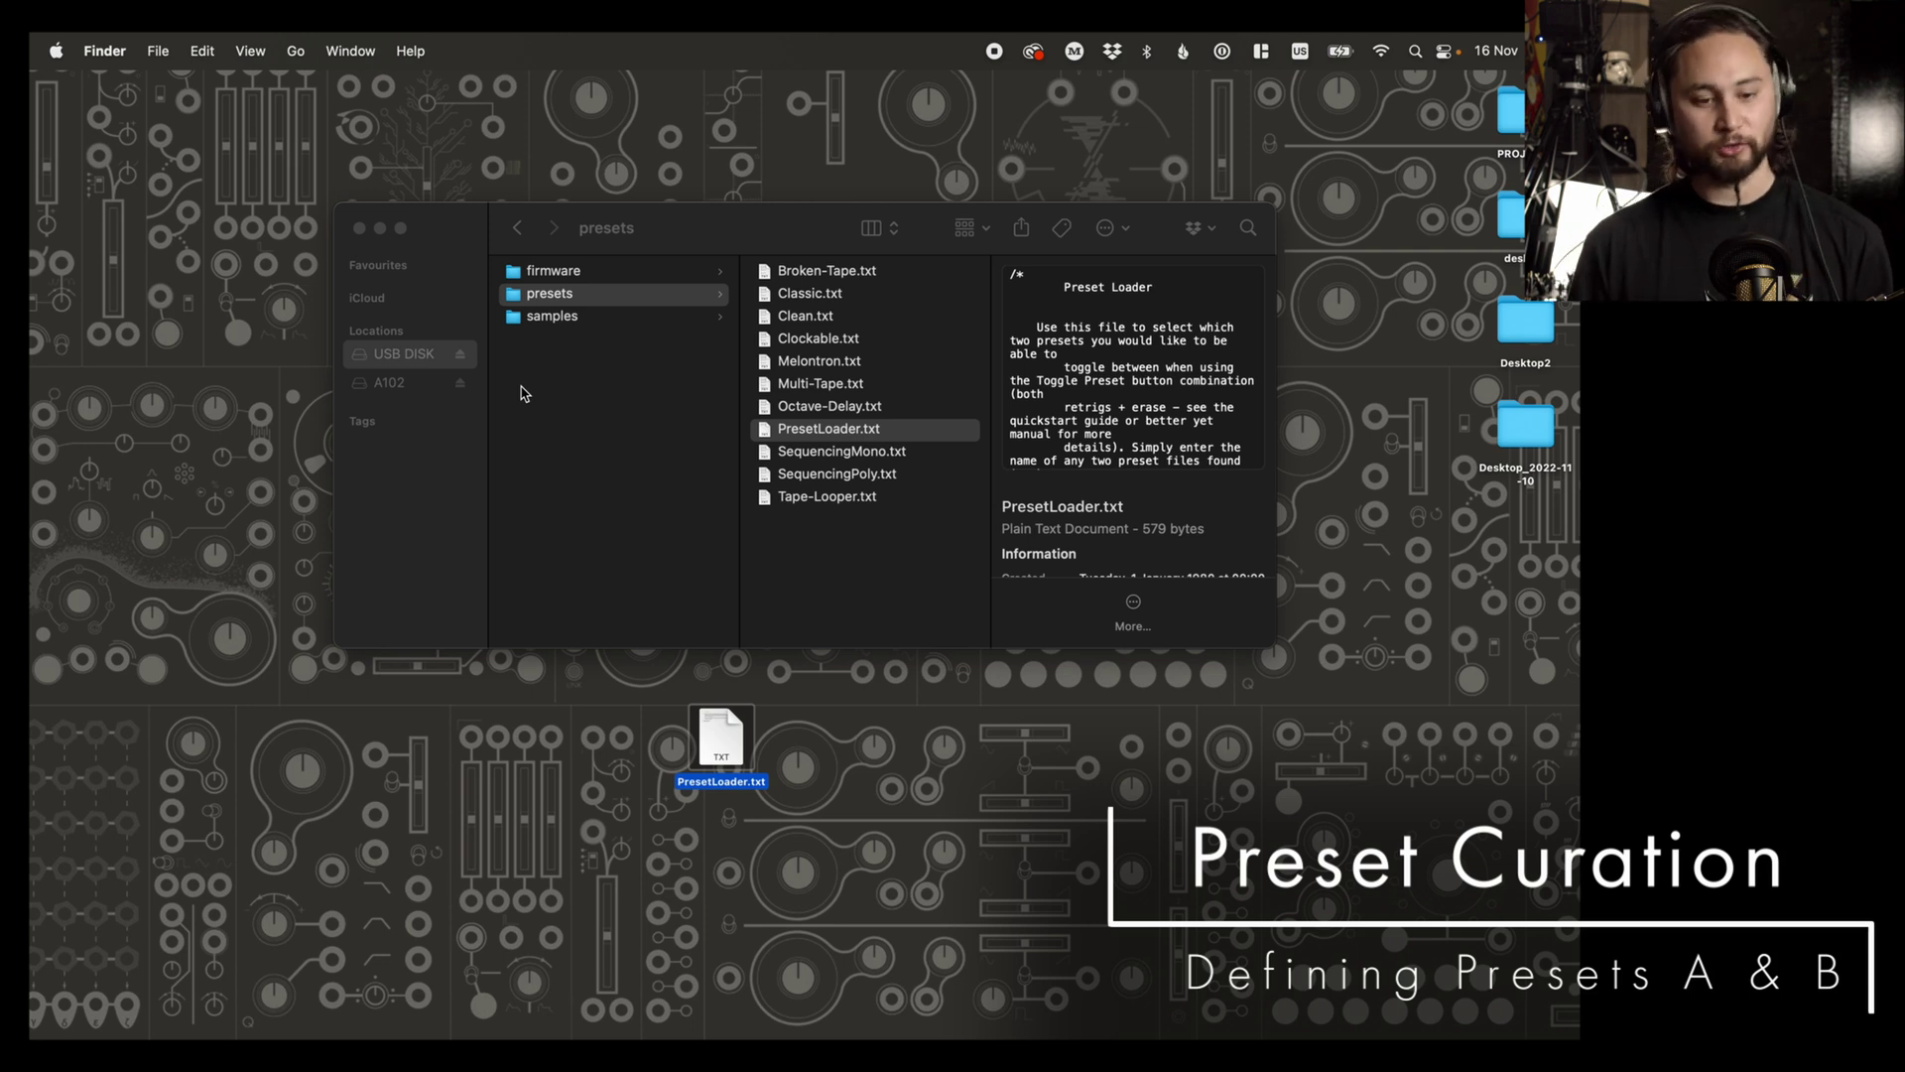
Step: Open the drive's PresetLoader.txt from the presets folder in TextEdit
left_click(806, 456)
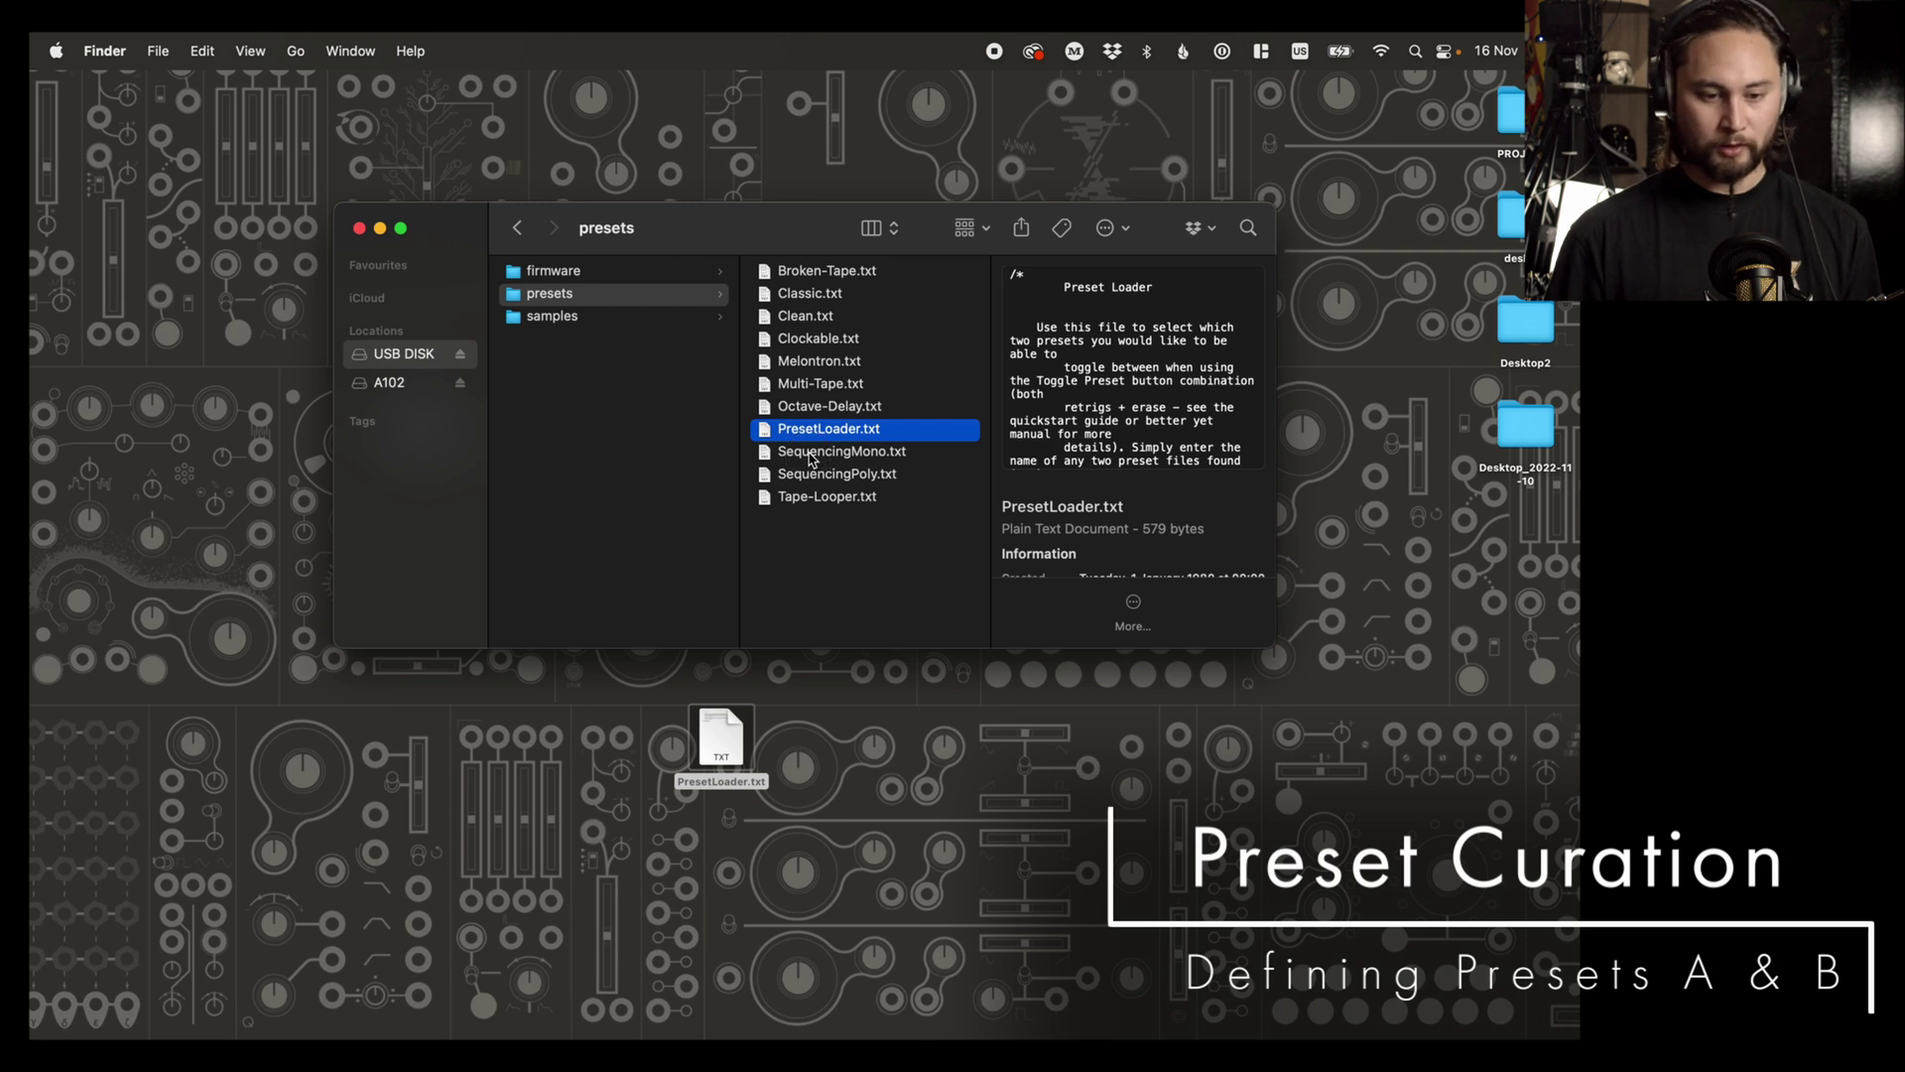
left_click(809, 458)
left_click(826, 435)
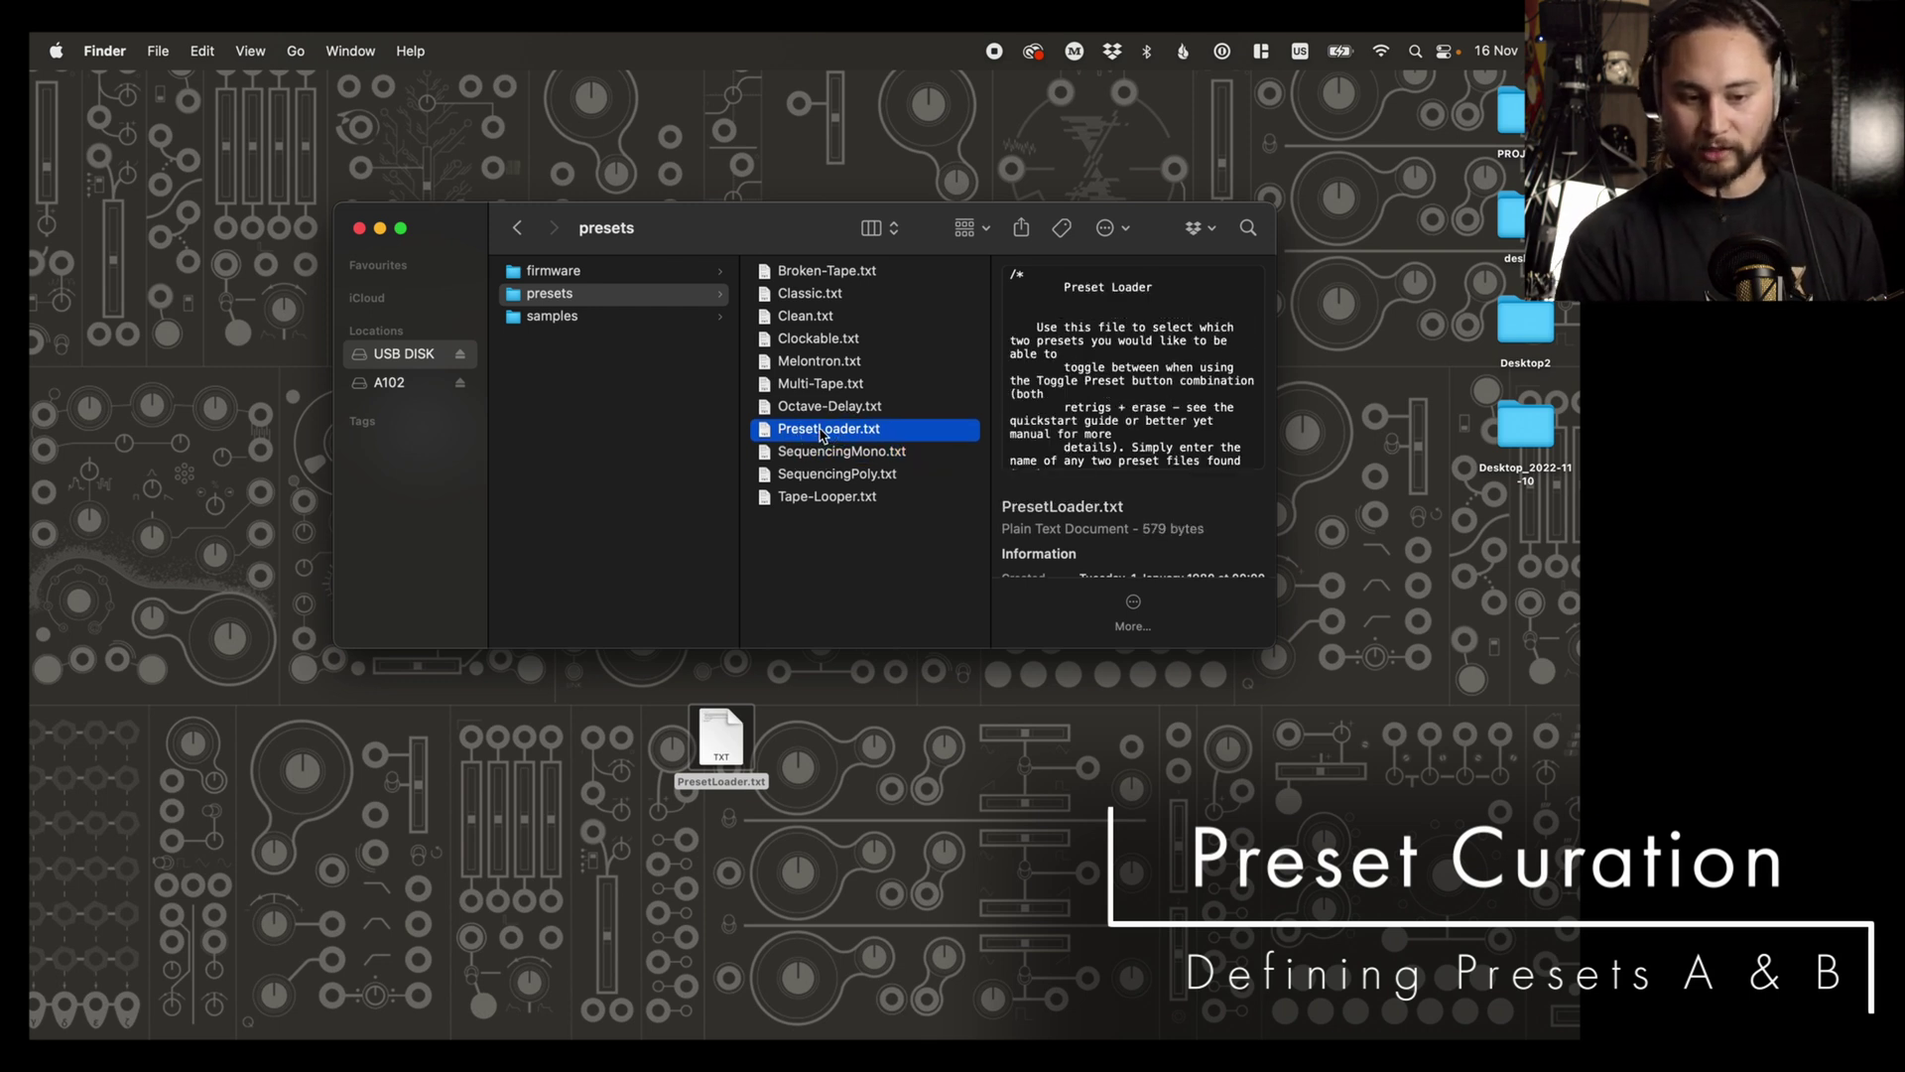
double_click(821, 432)
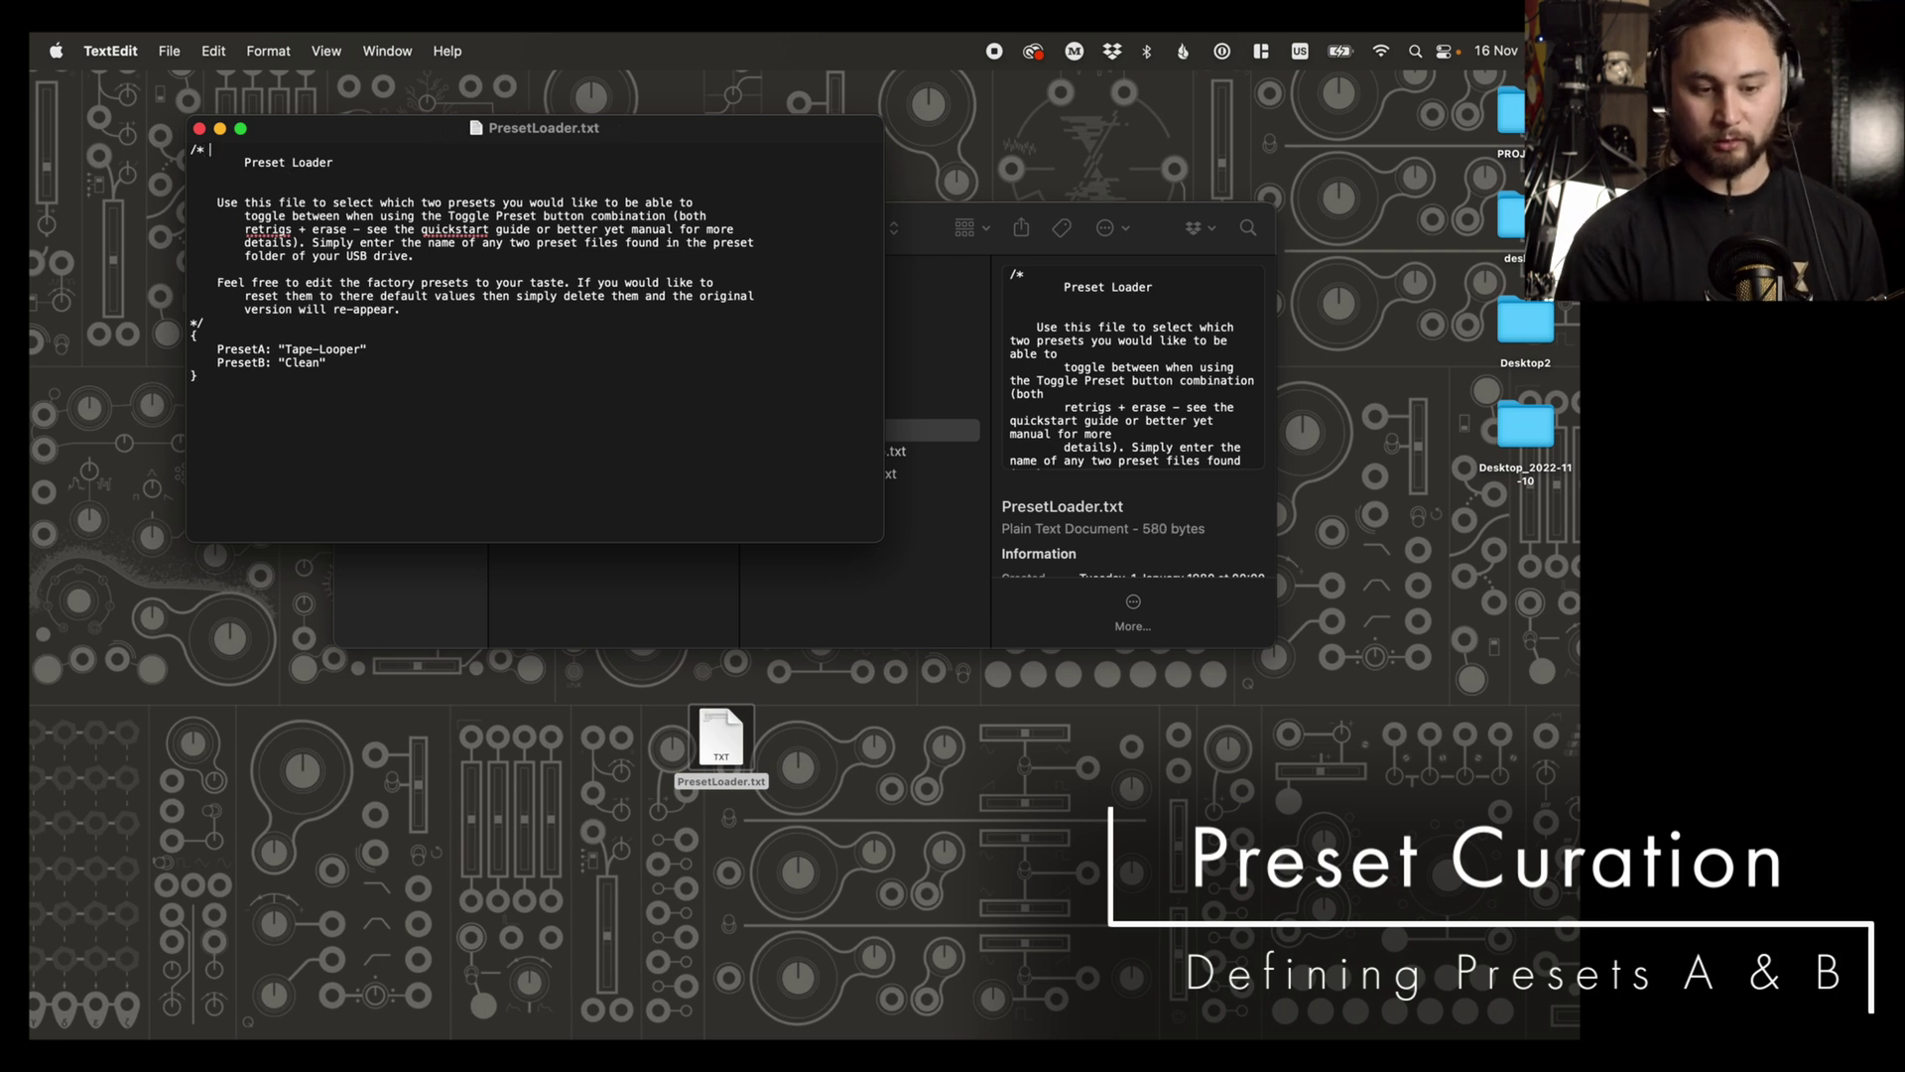
Step: Close the edited PresetLoader.txt, accepting the version-storage warning, and select the leftover temporary file
key("super+s")
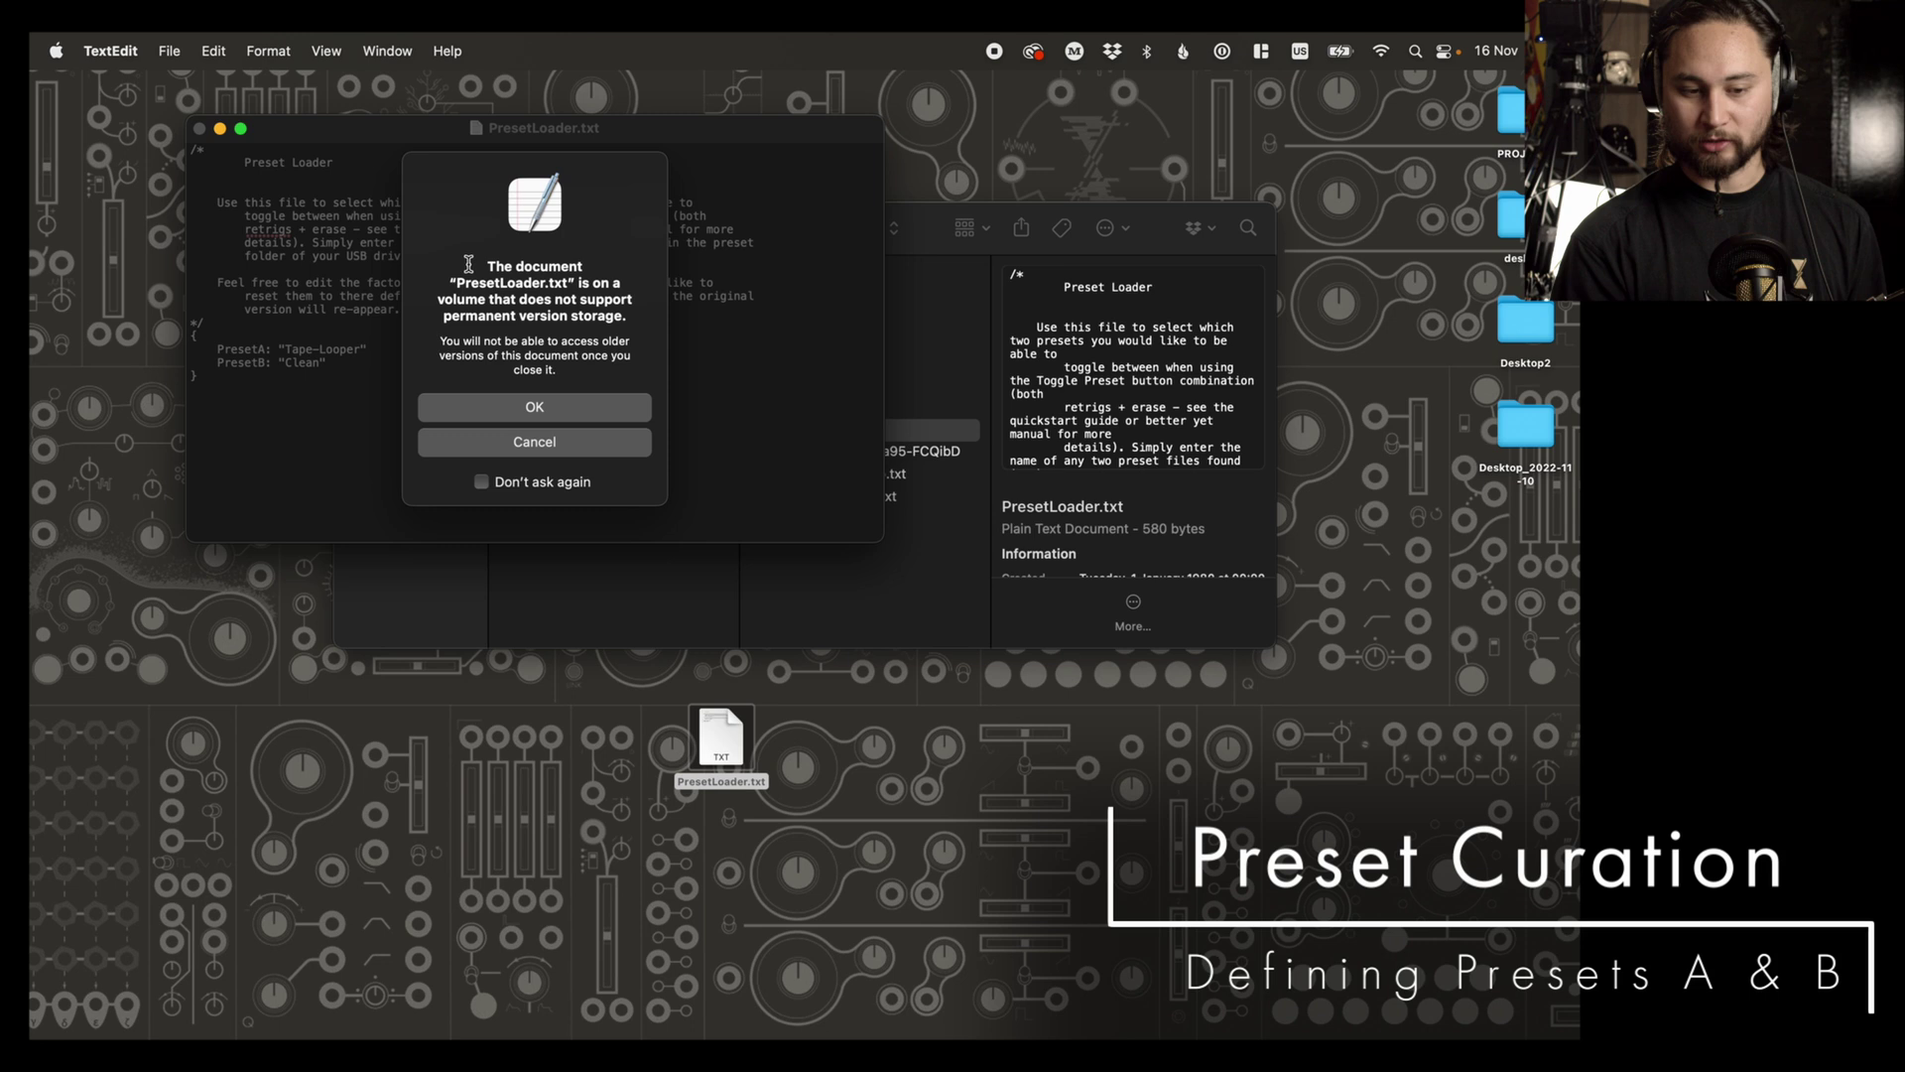
left_click(537, 407)
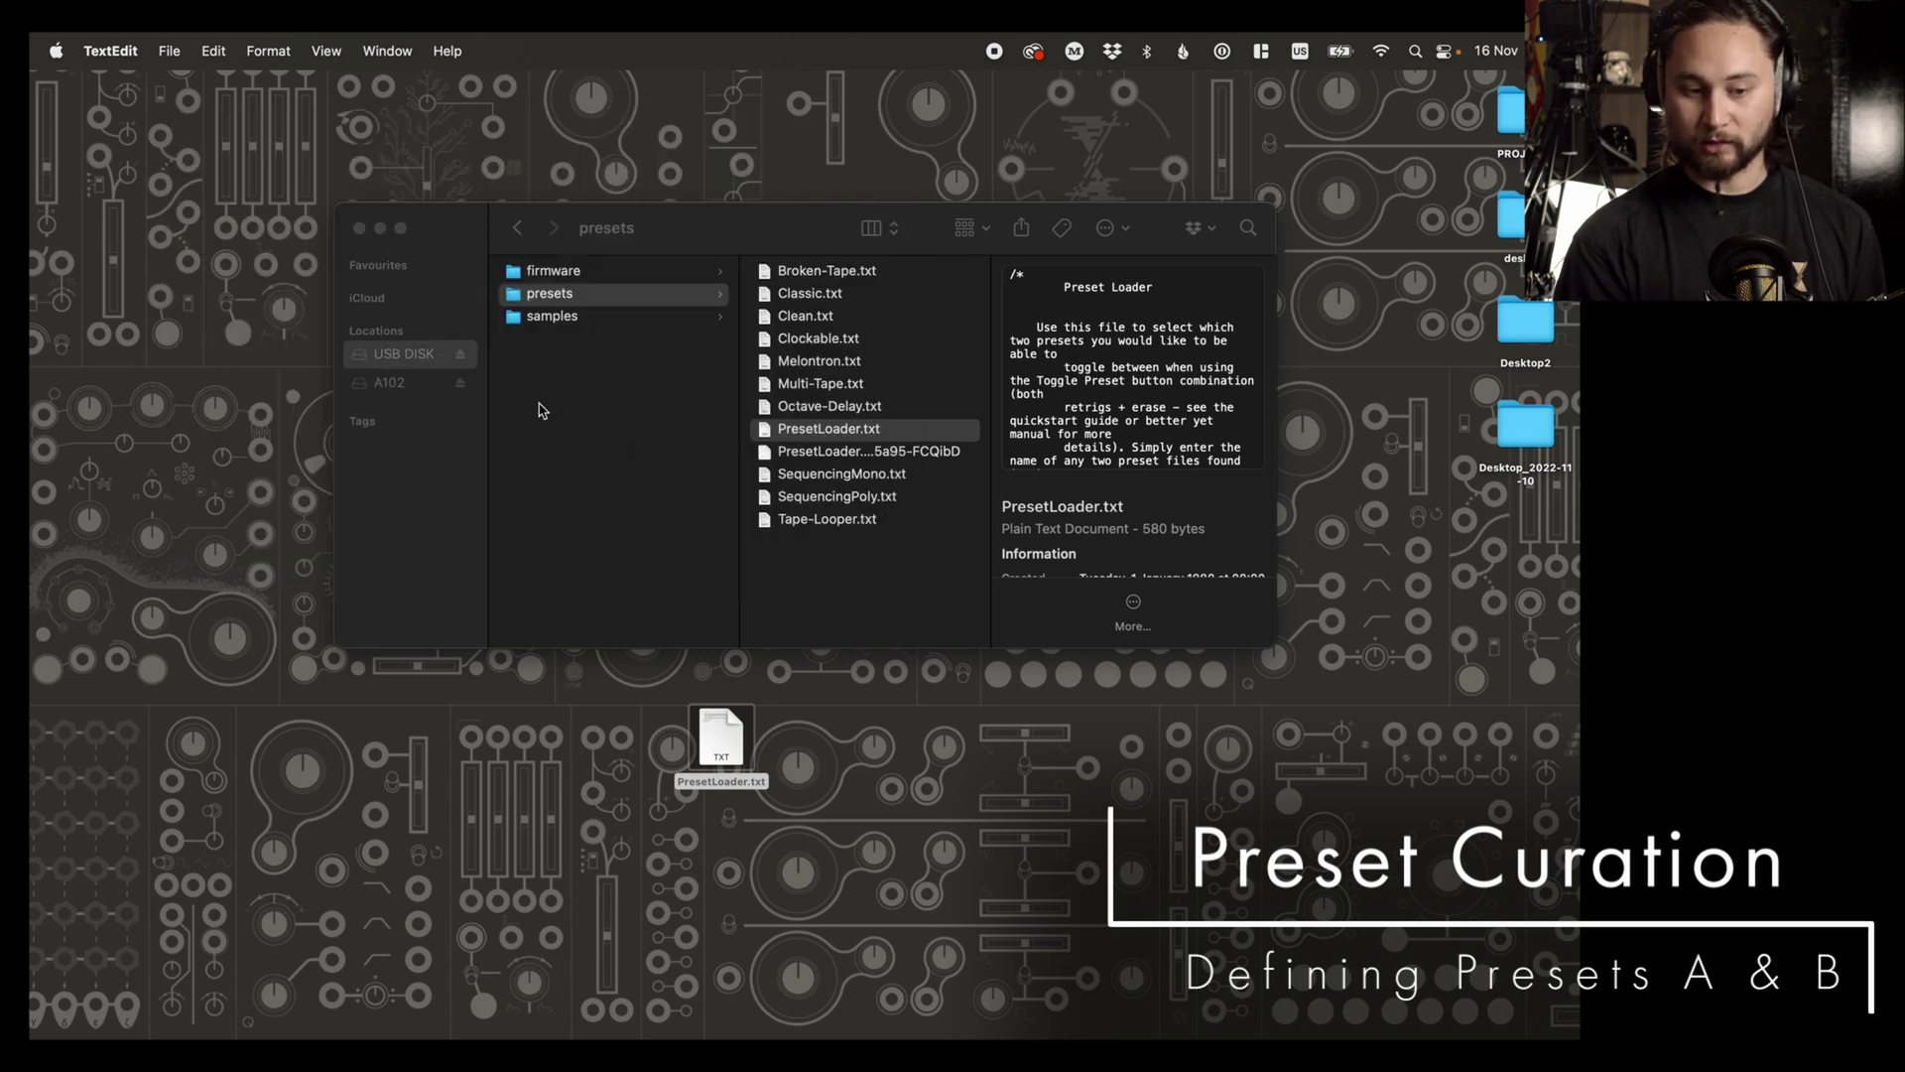
left_click(840, 452)
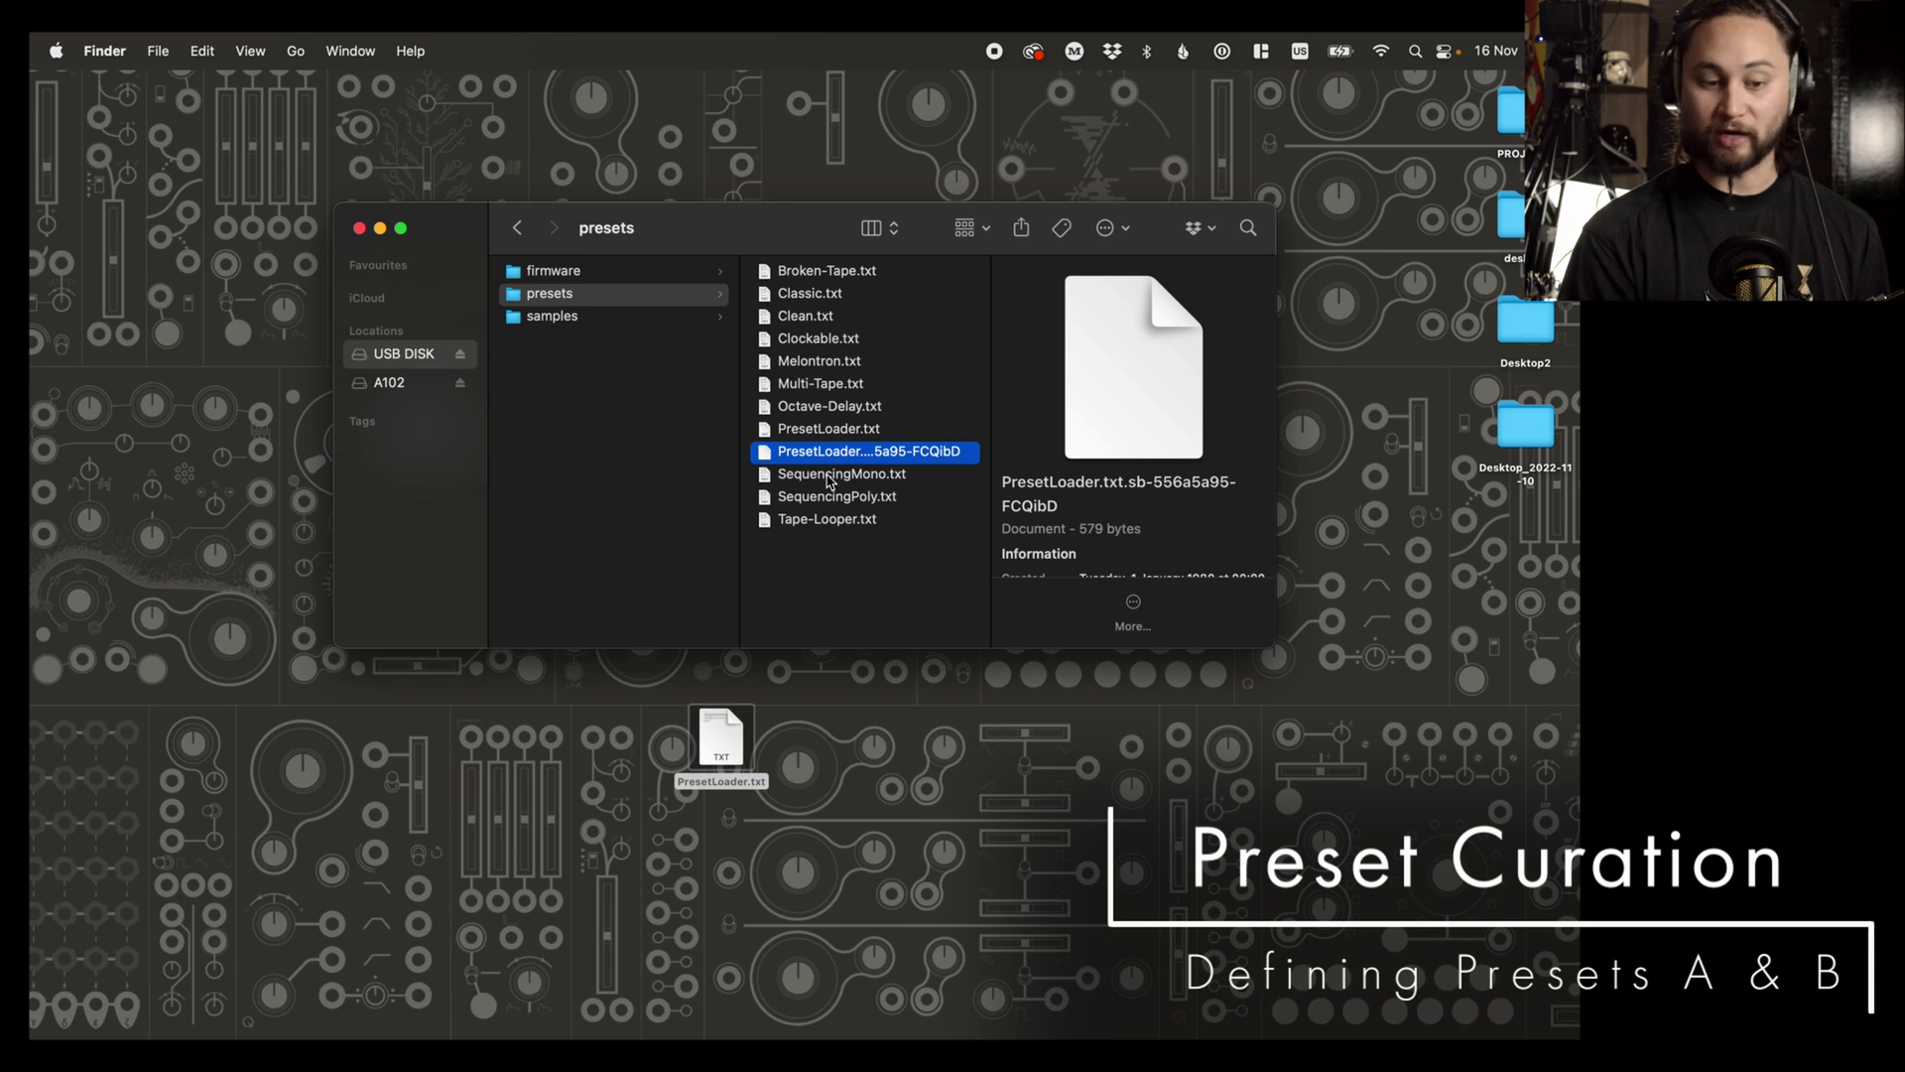
Step: Launch Sublime Text via Spotlight, load the temporary PresetLoader file into it, then close it
key("super+space")
type("su")
key("Return")
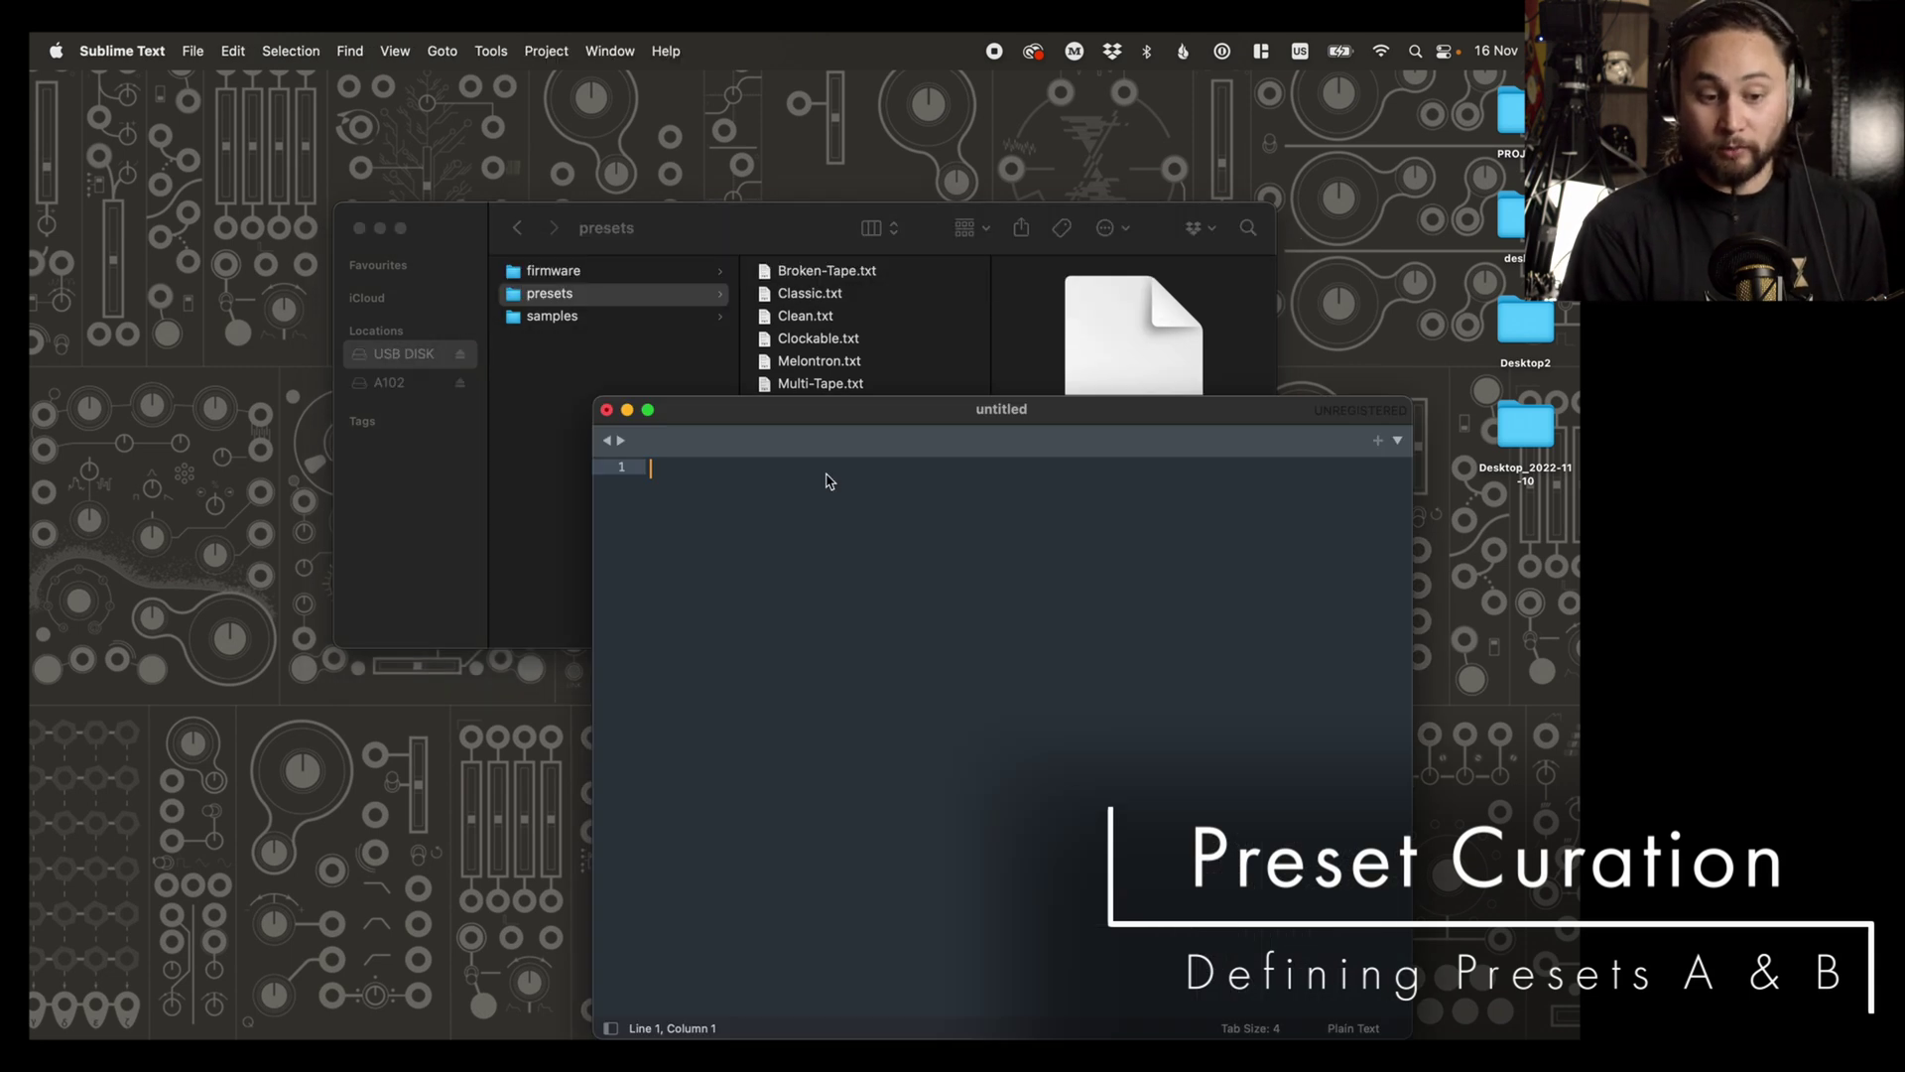
left_click_drag(842, 408, 942, 546)
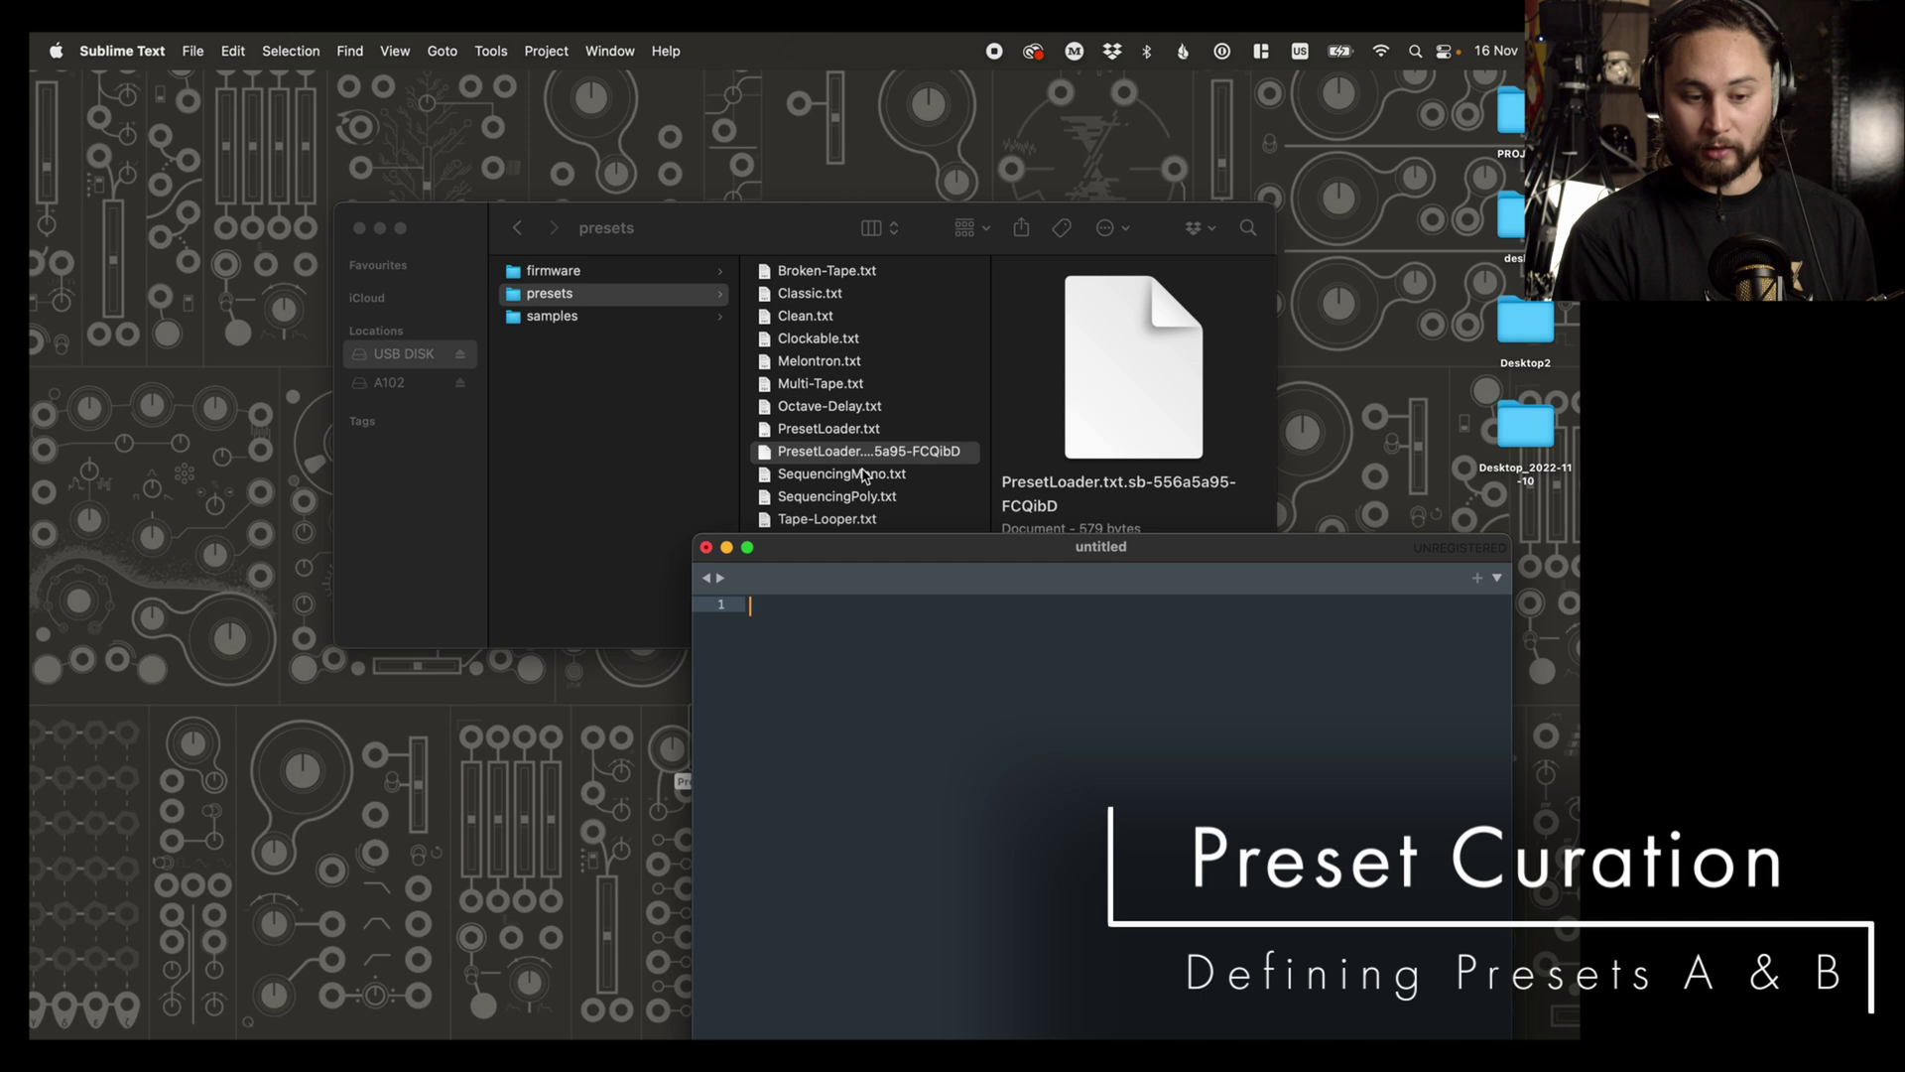
left_click_drag(861, 453, 879, 614)
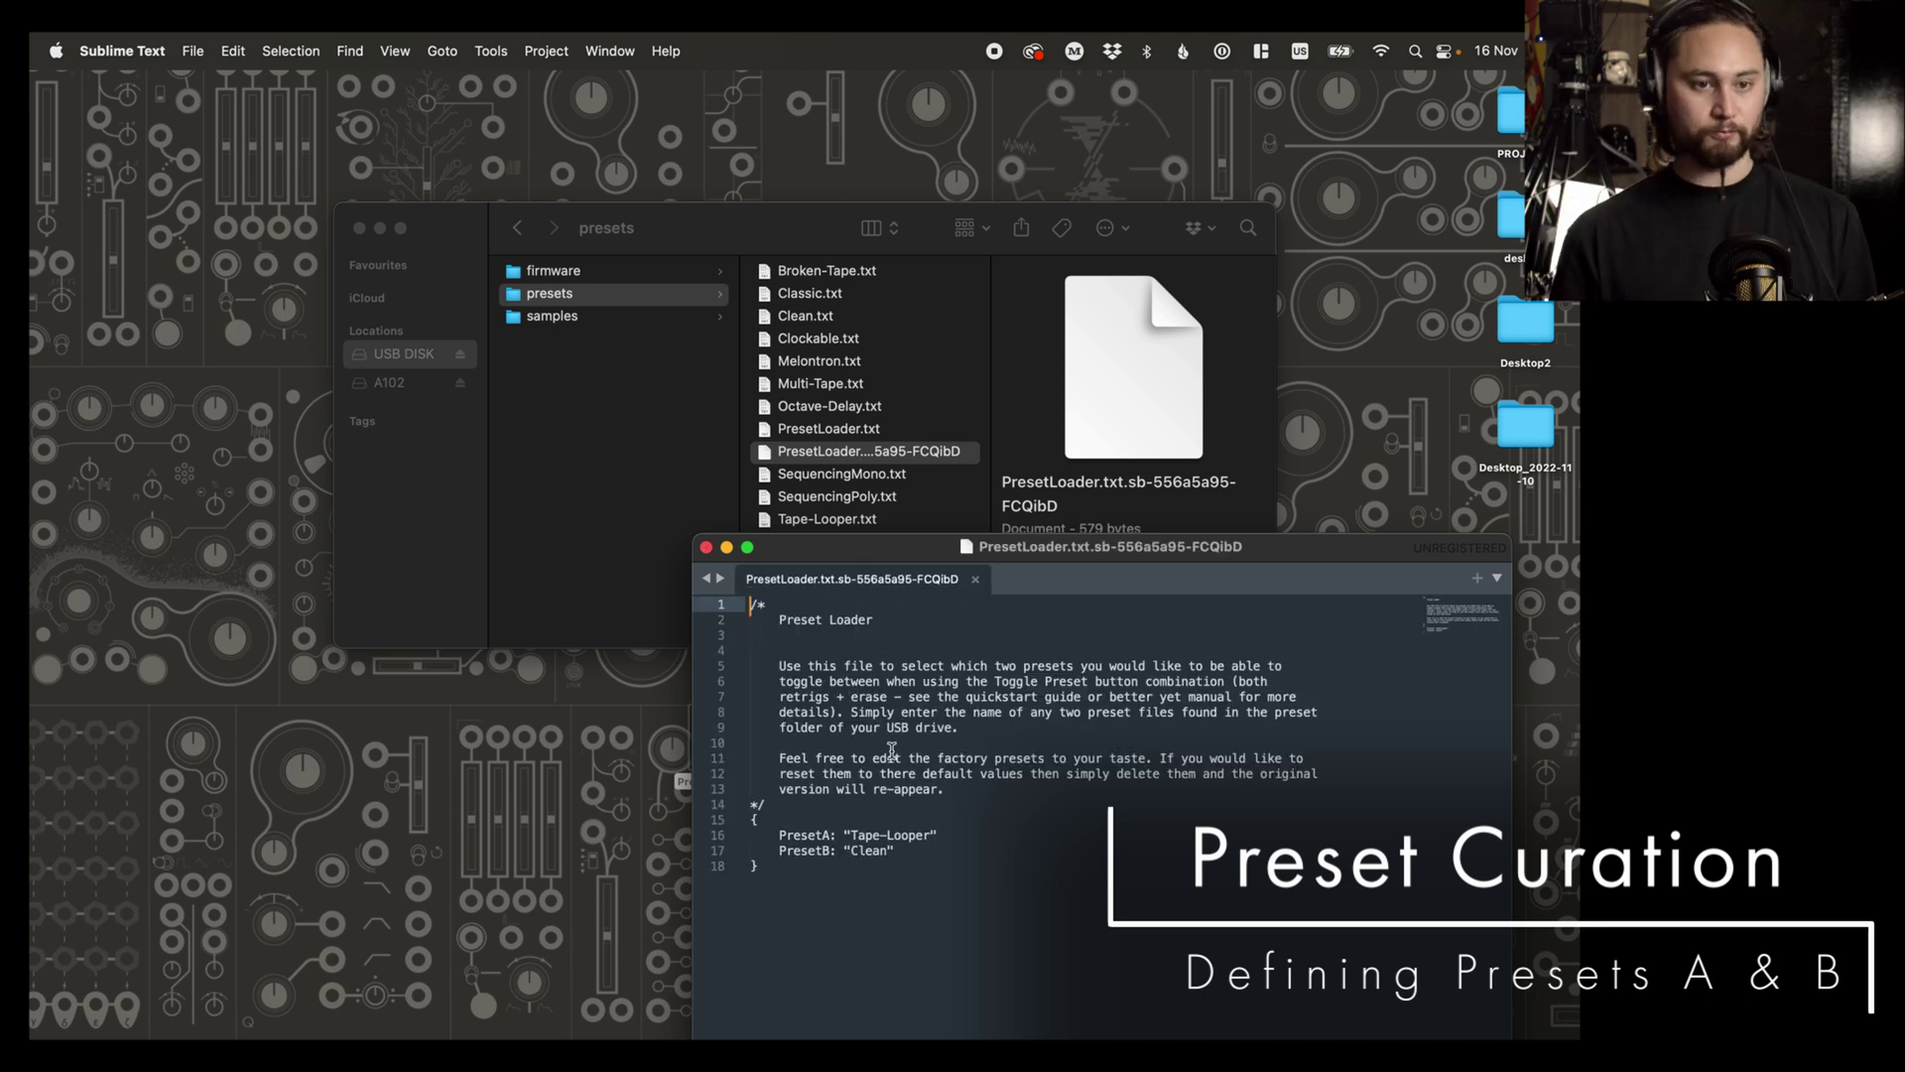
left_click(706, 547)
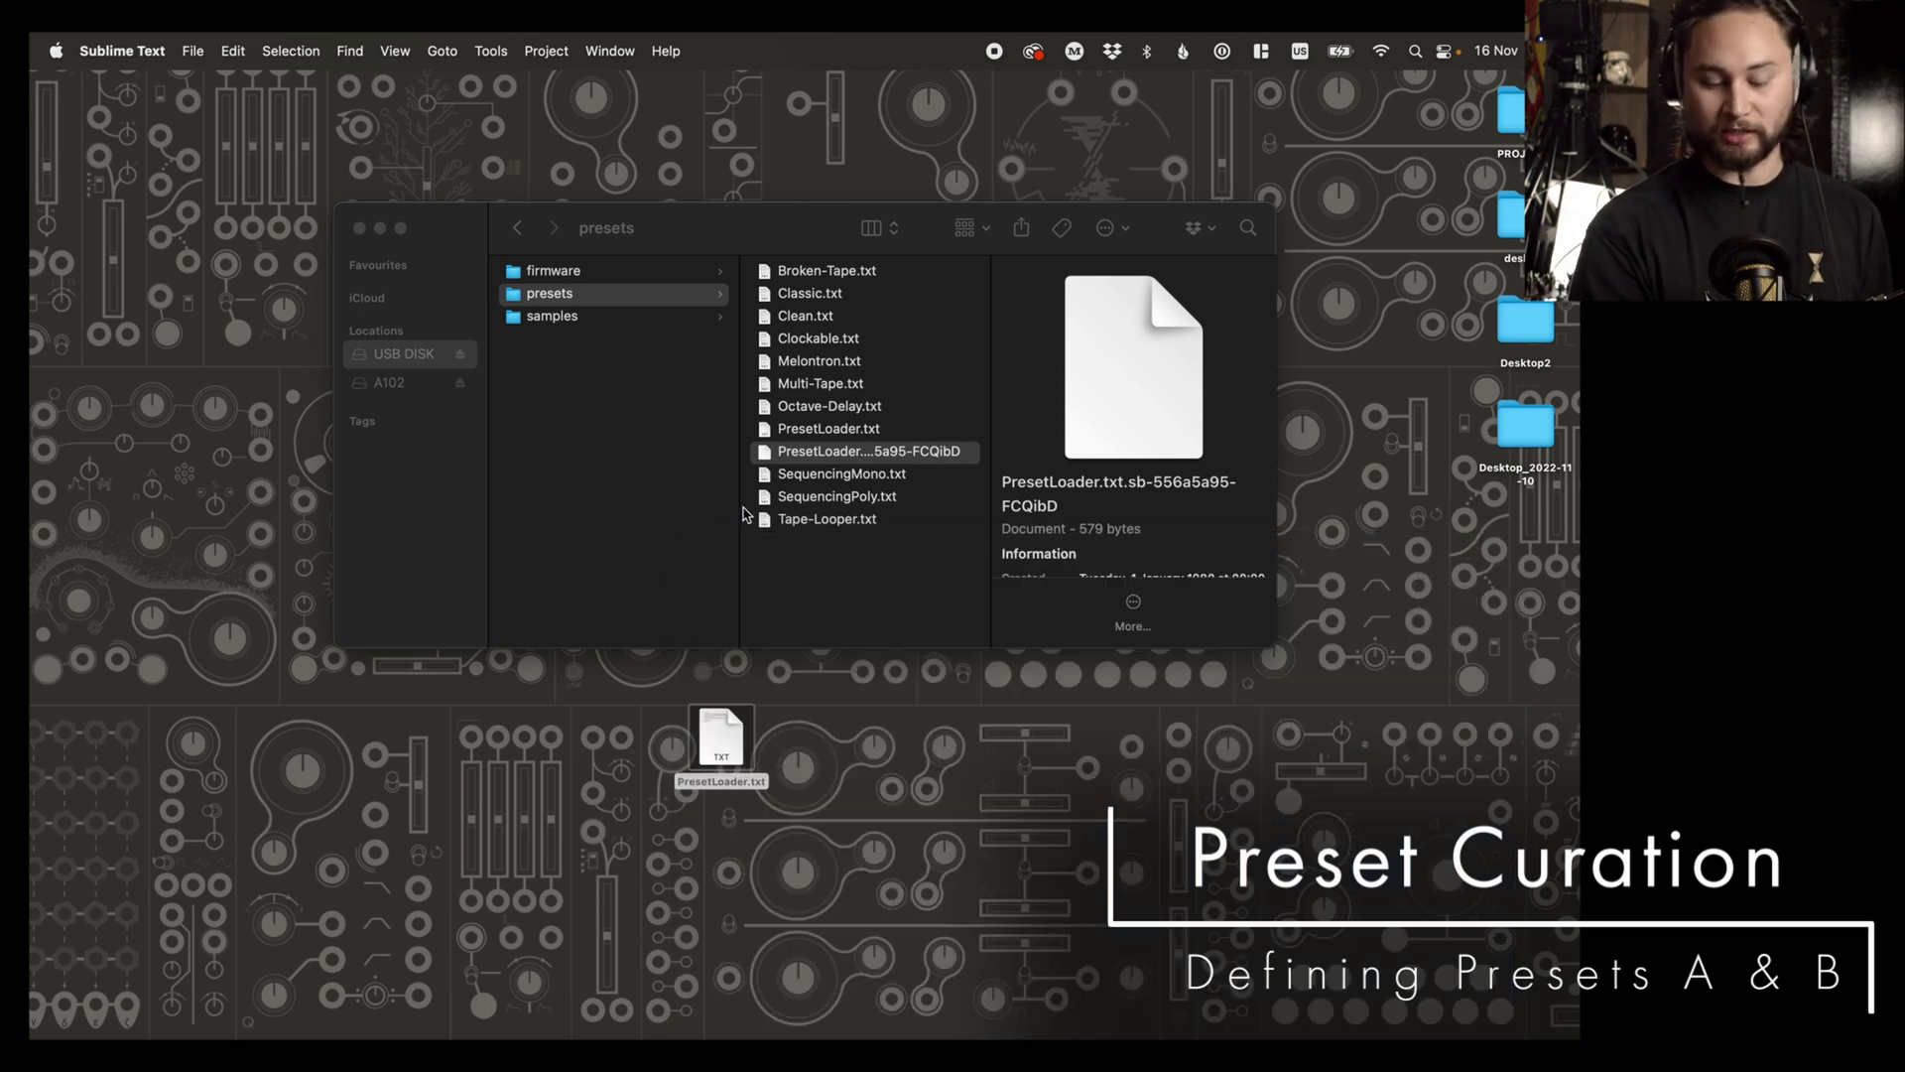
Step: Preview the desktop PresetLoader.txt copy and open it briefly in TextEdit
left_click(813, 431)
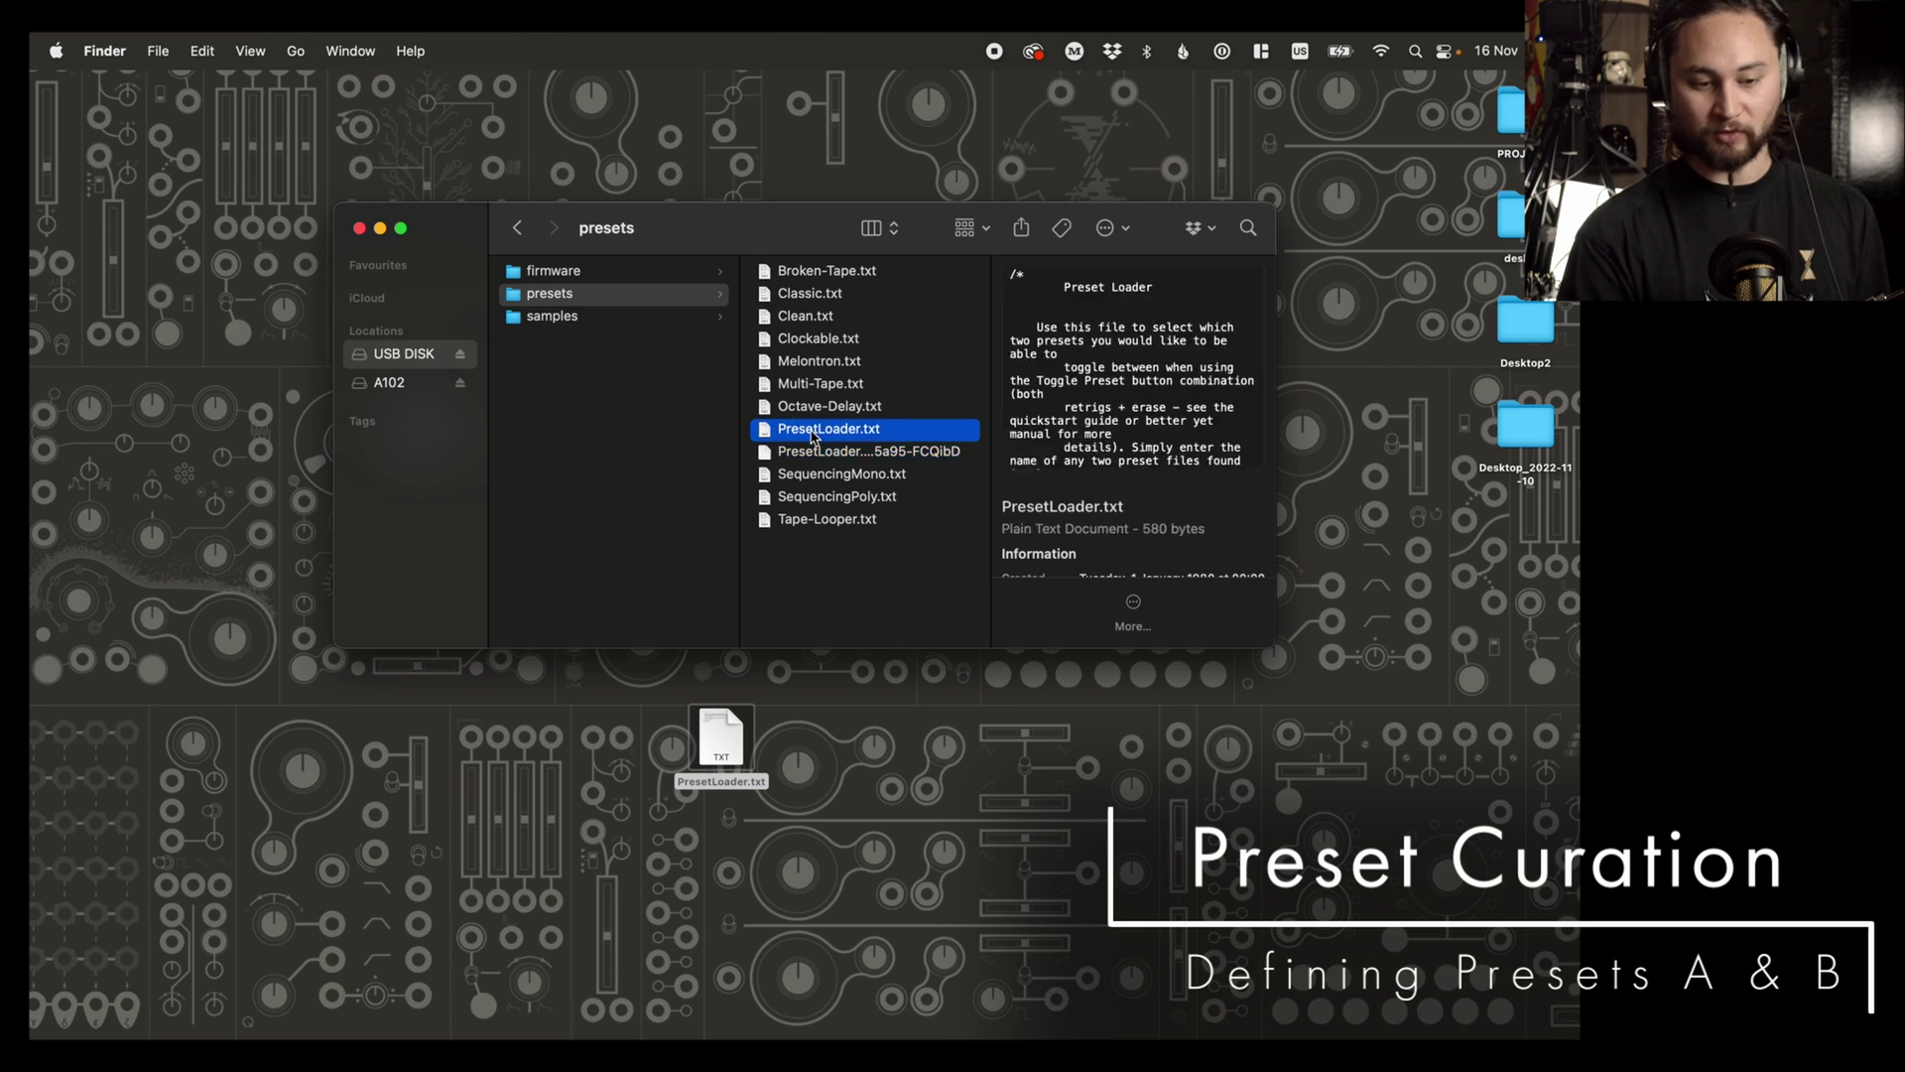
left_click(729, 736)
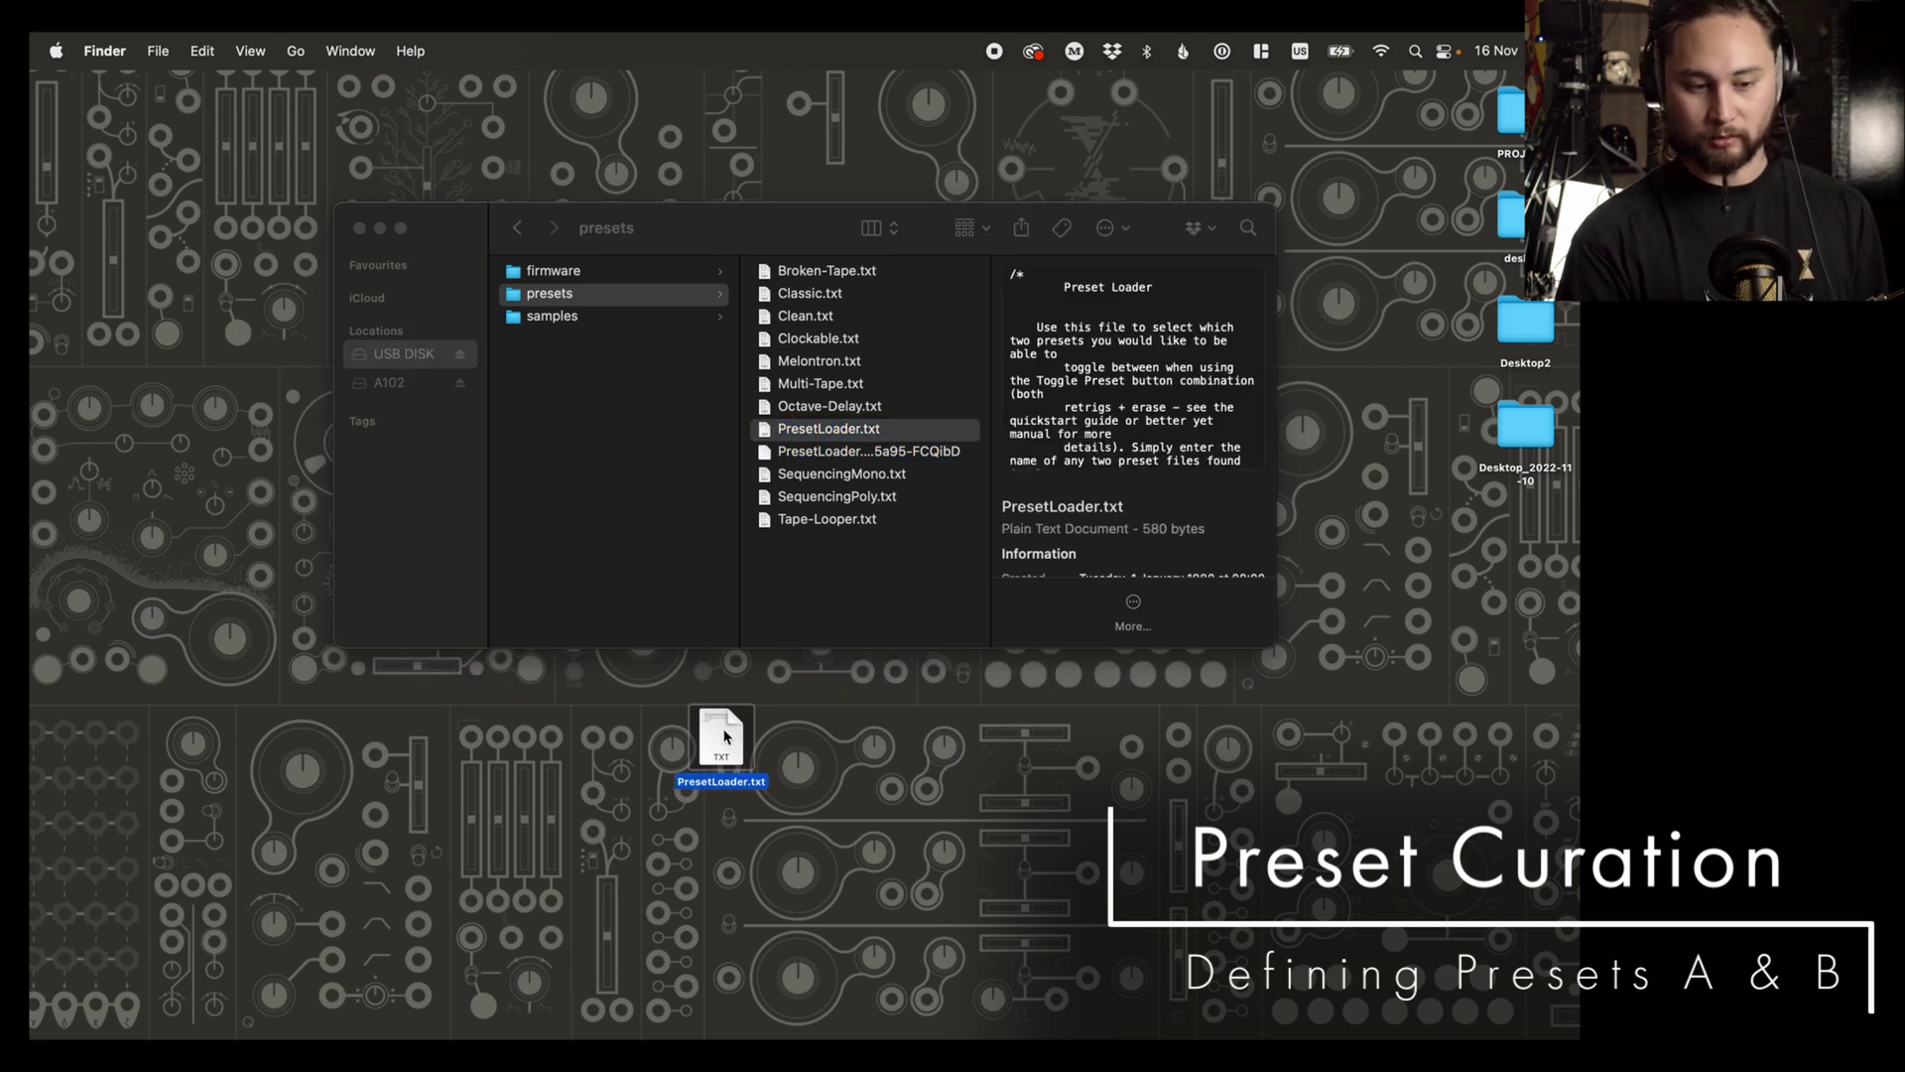
key("space")
key("space")
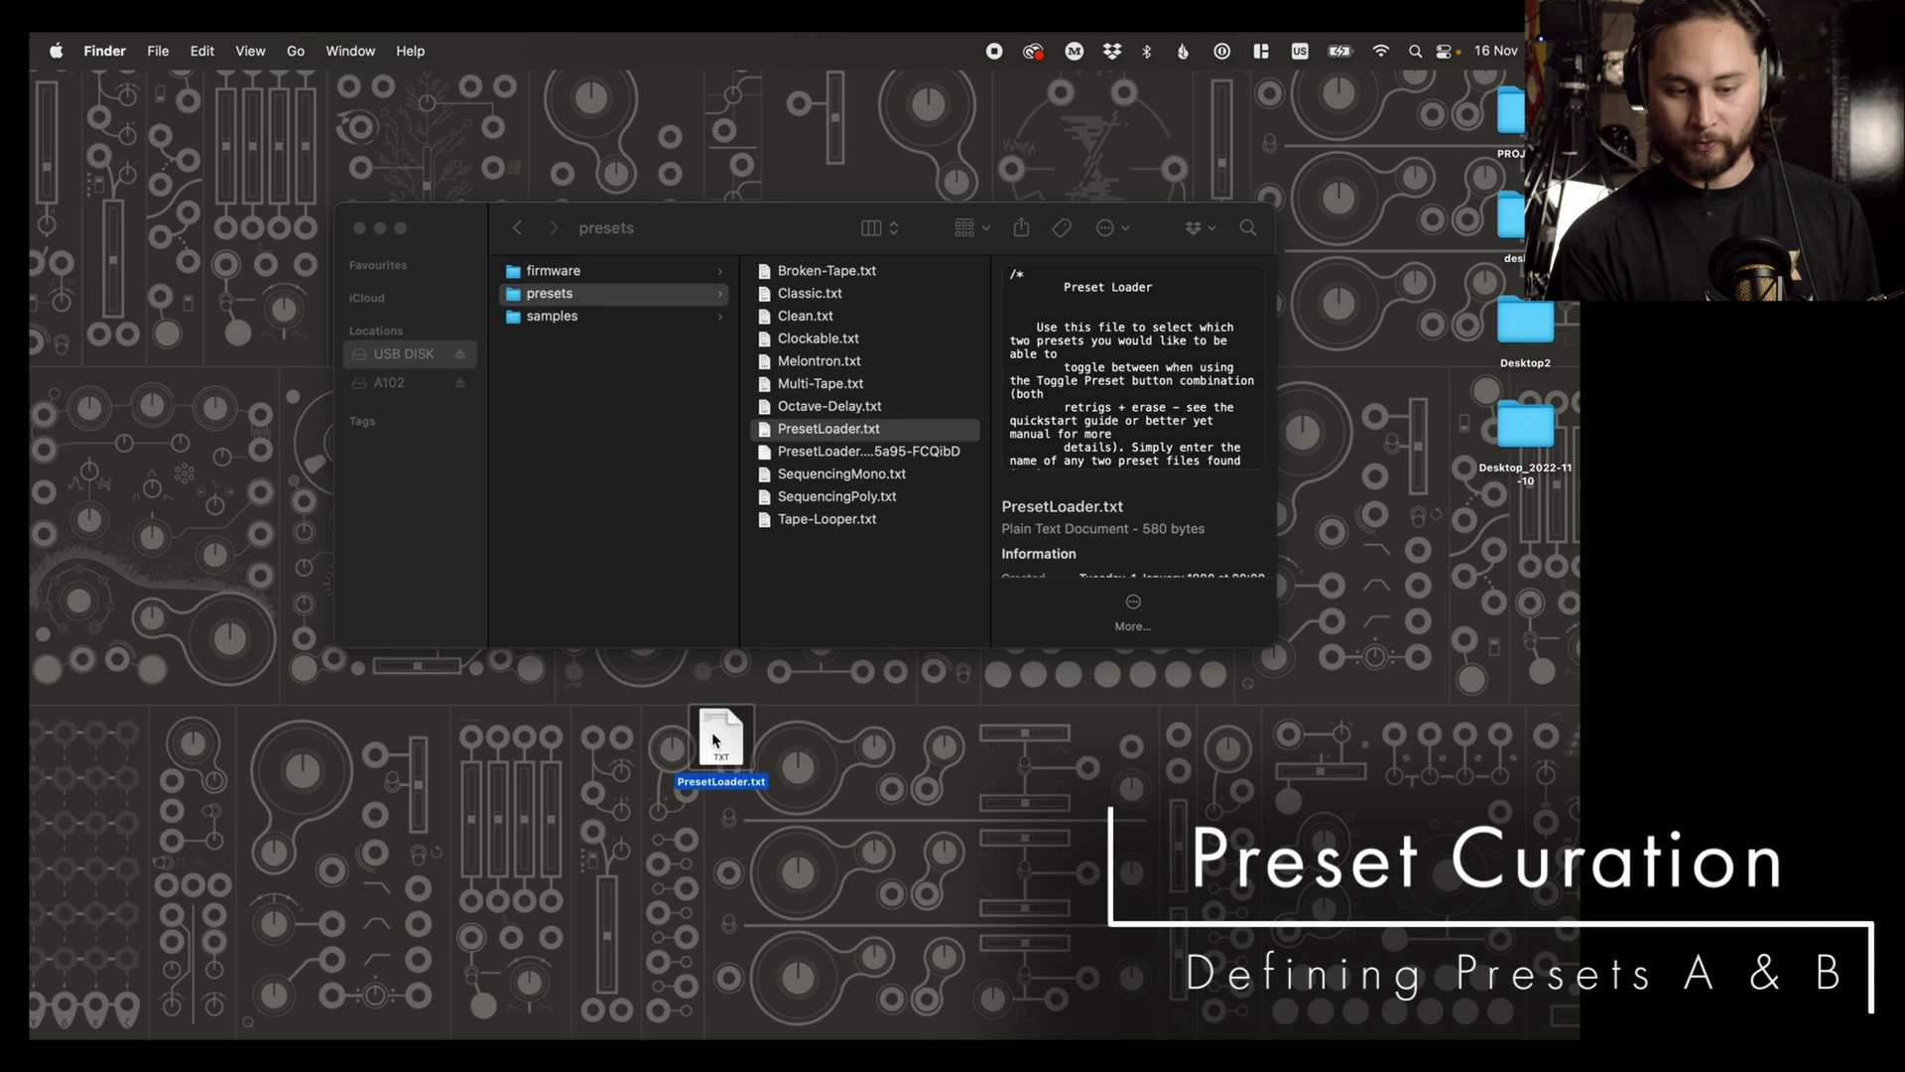
double_click(716, 739)
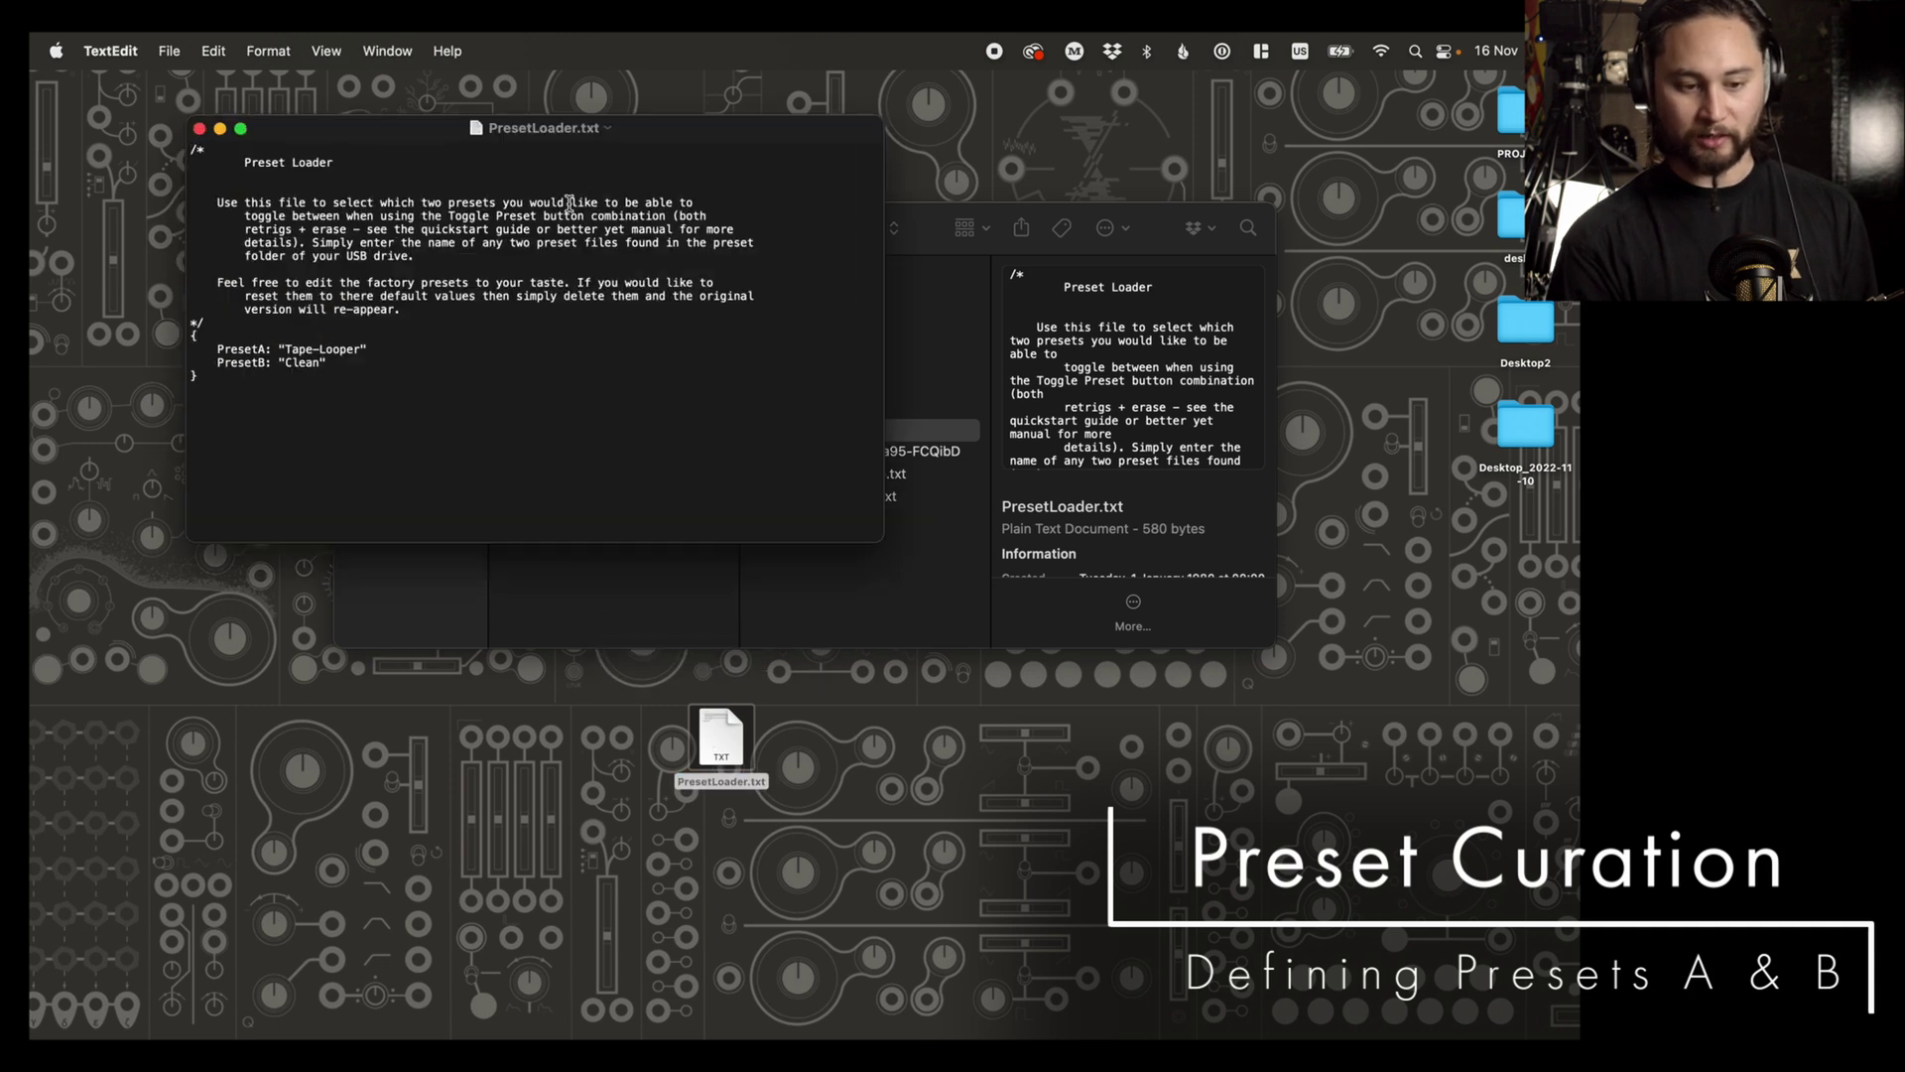
key("cmd+w")
Step: Replace the drive's PresetLoader.txt with the desktop copy and confirm its Tape-Looper/Clean contents
left_click_drag(721, 739, 823, 496)
left_click(802, 226)
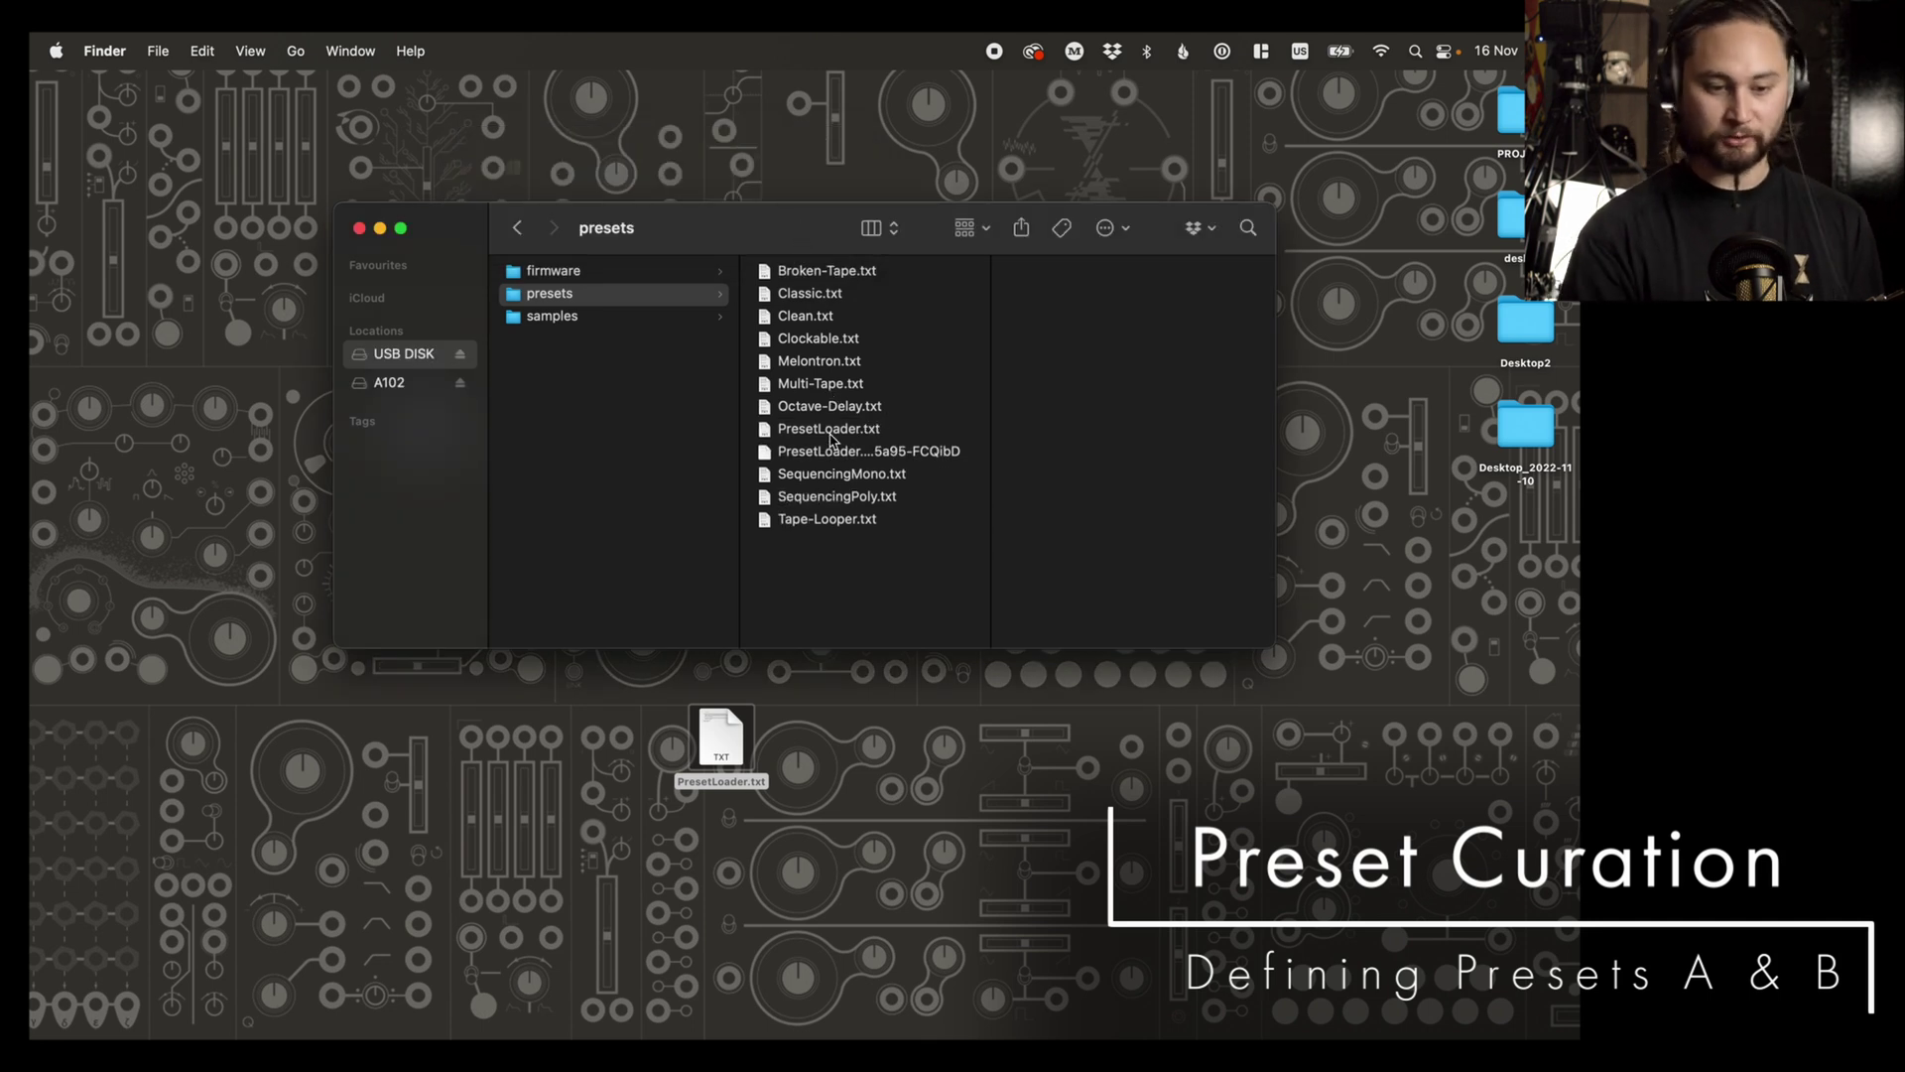
left_click(829, 430)
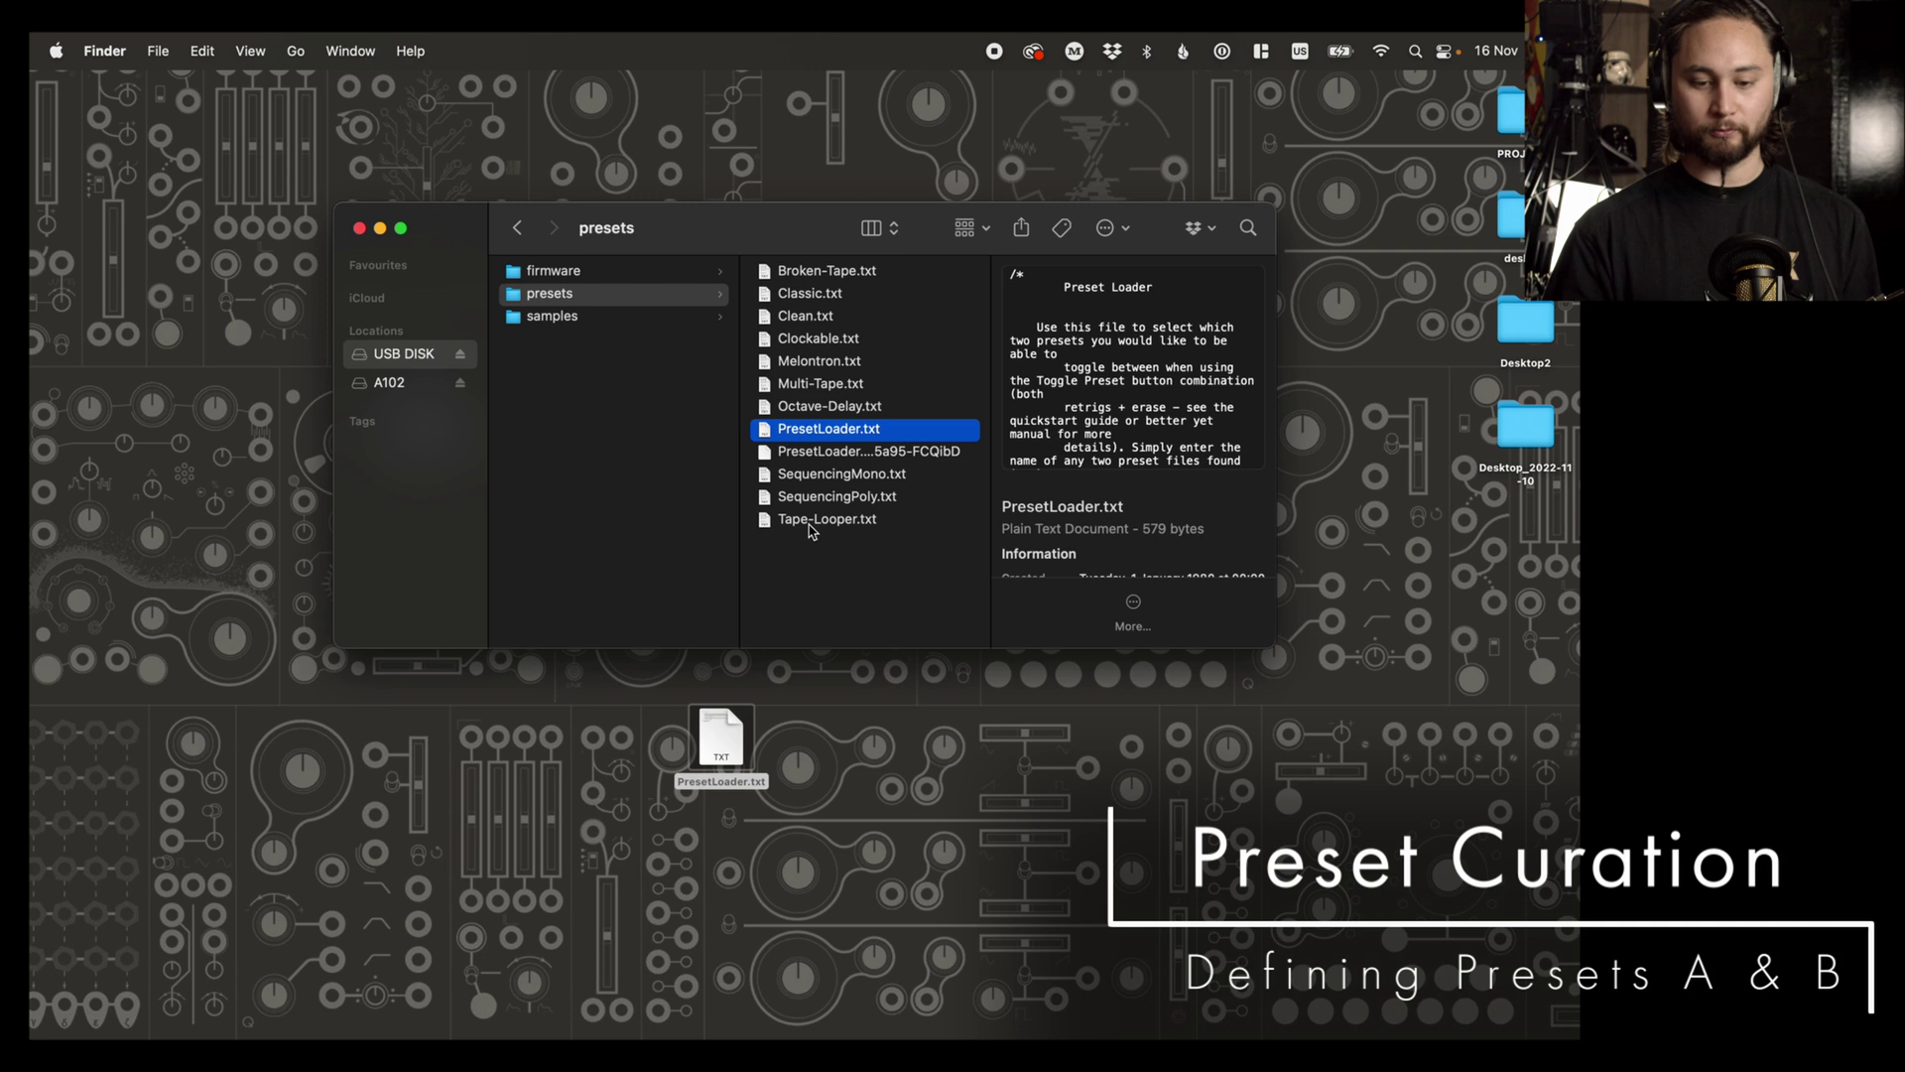
left_click(723, 732)
key("space")
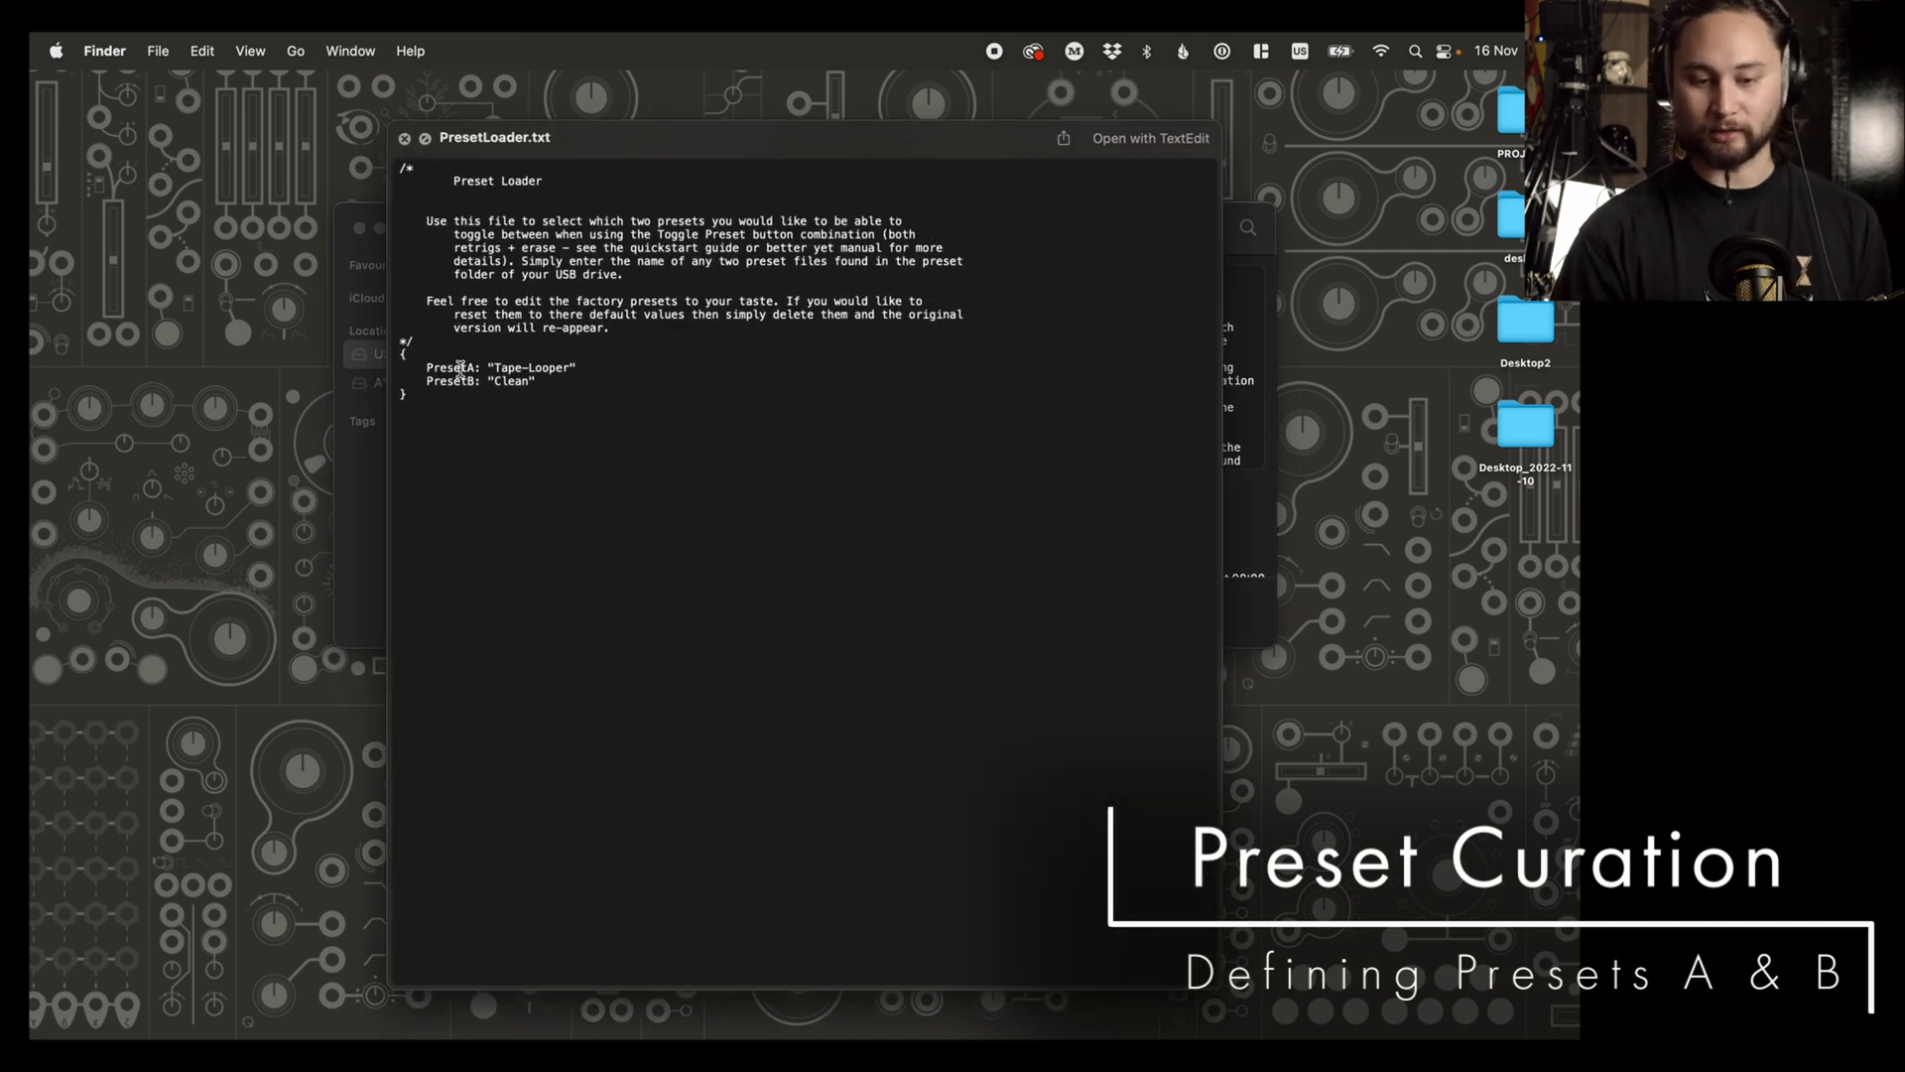
key("space")
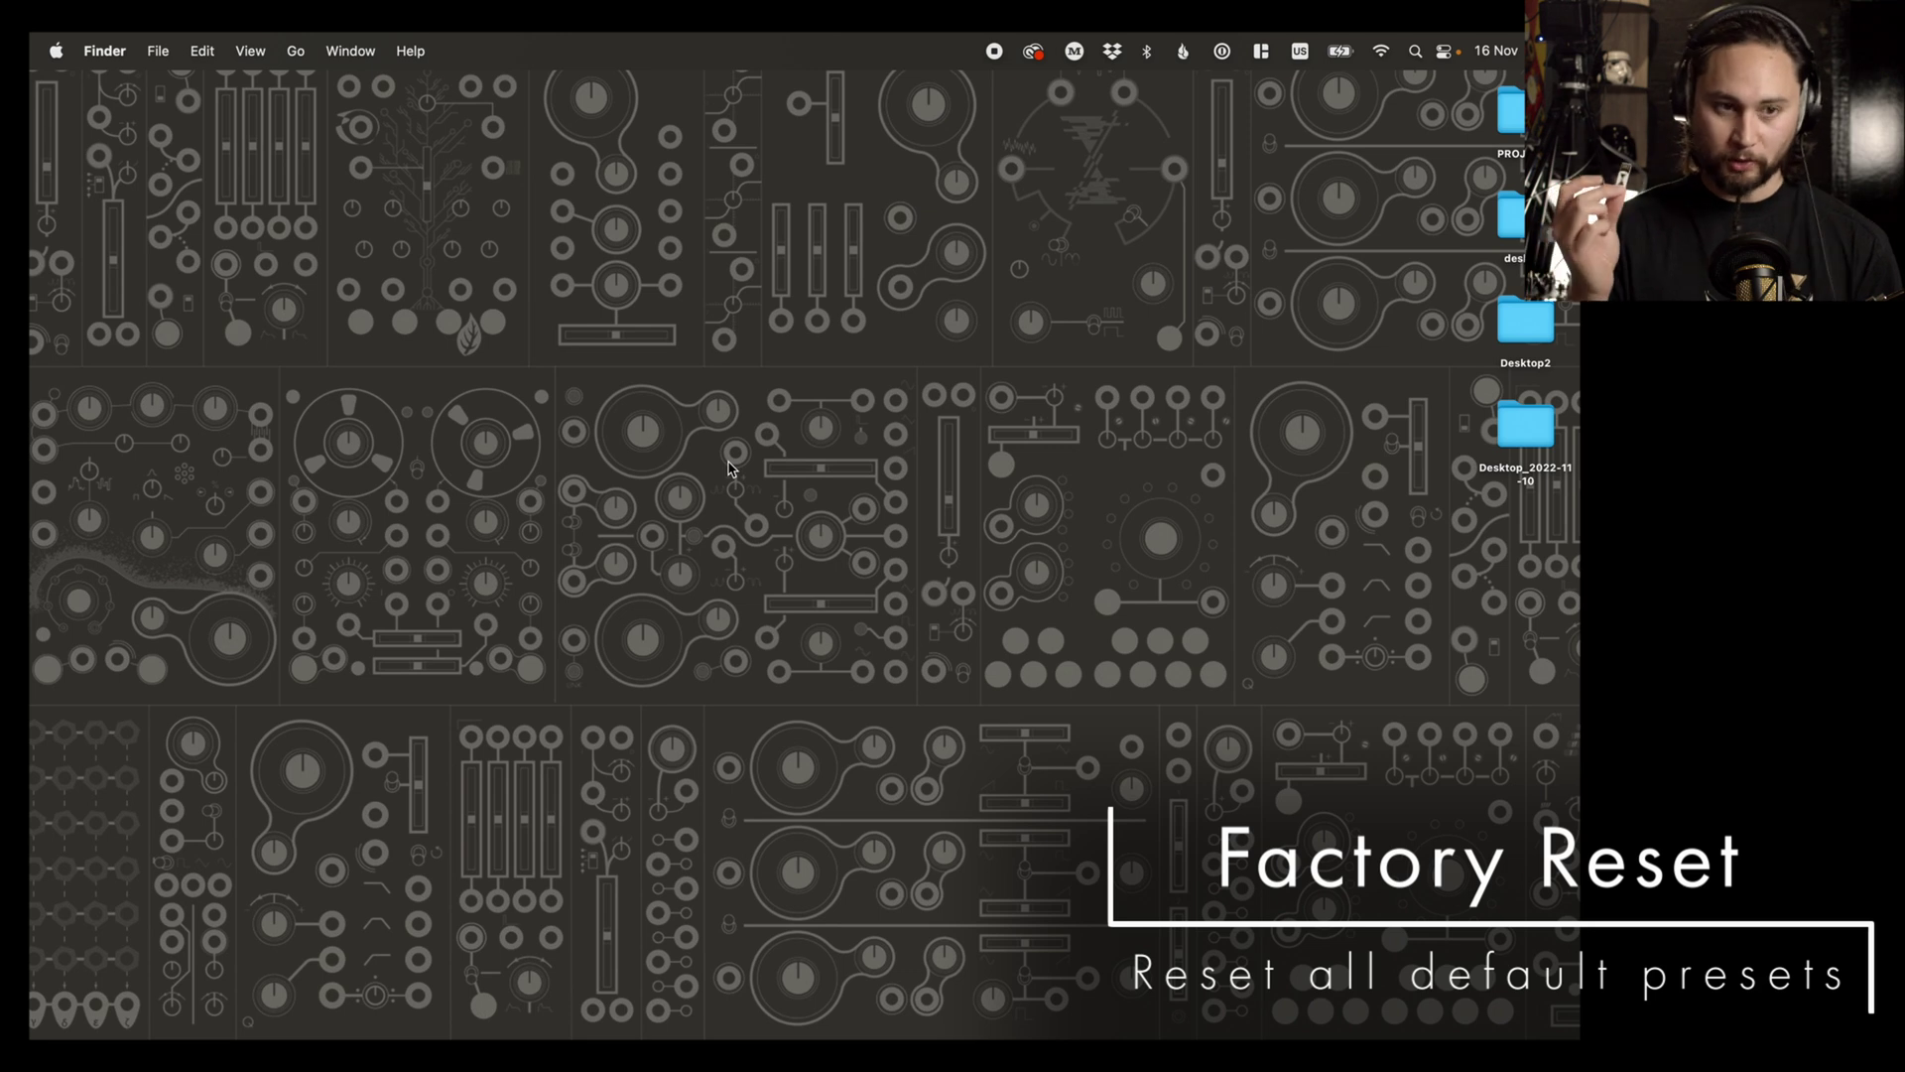
Step: Open the reconnected USB DISK drive in a Finder window and select its presets folder
double_click(421, 424)
left_click(547, 296)
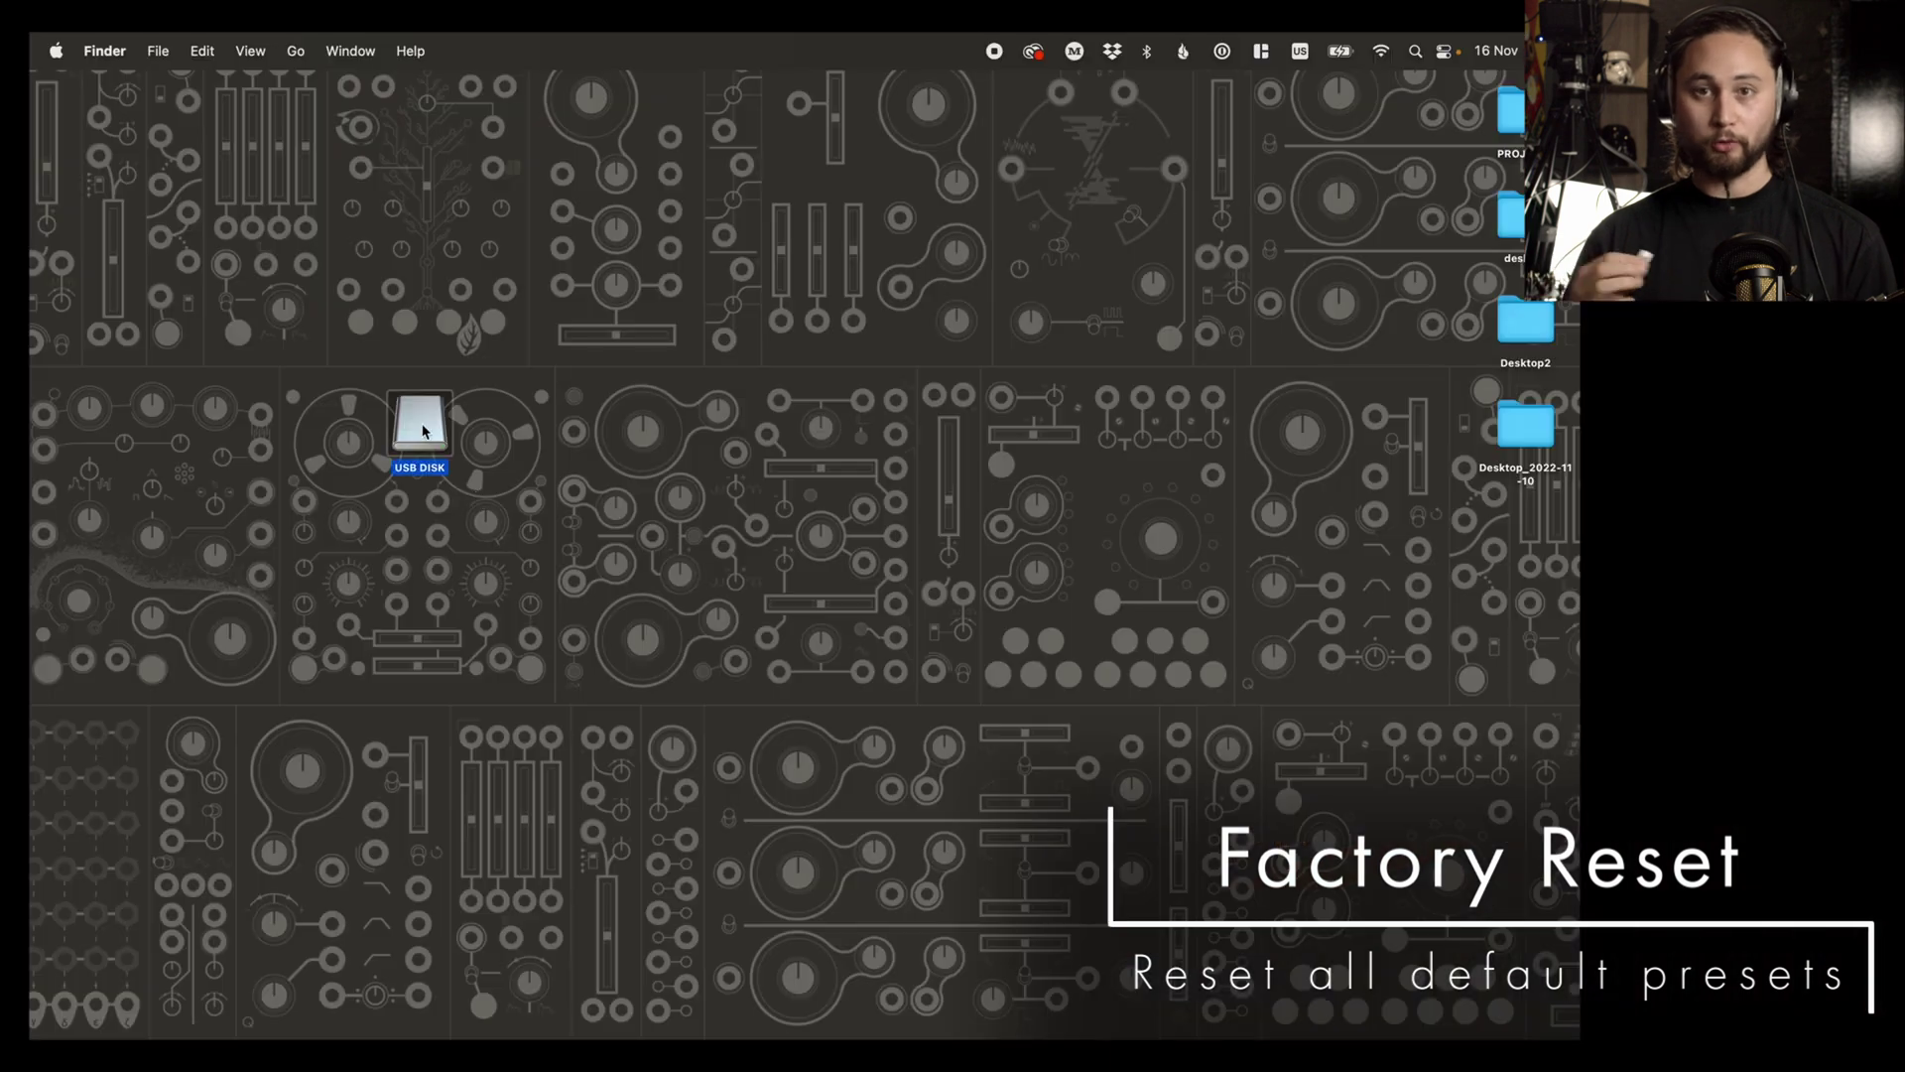
double_click(424, 431)
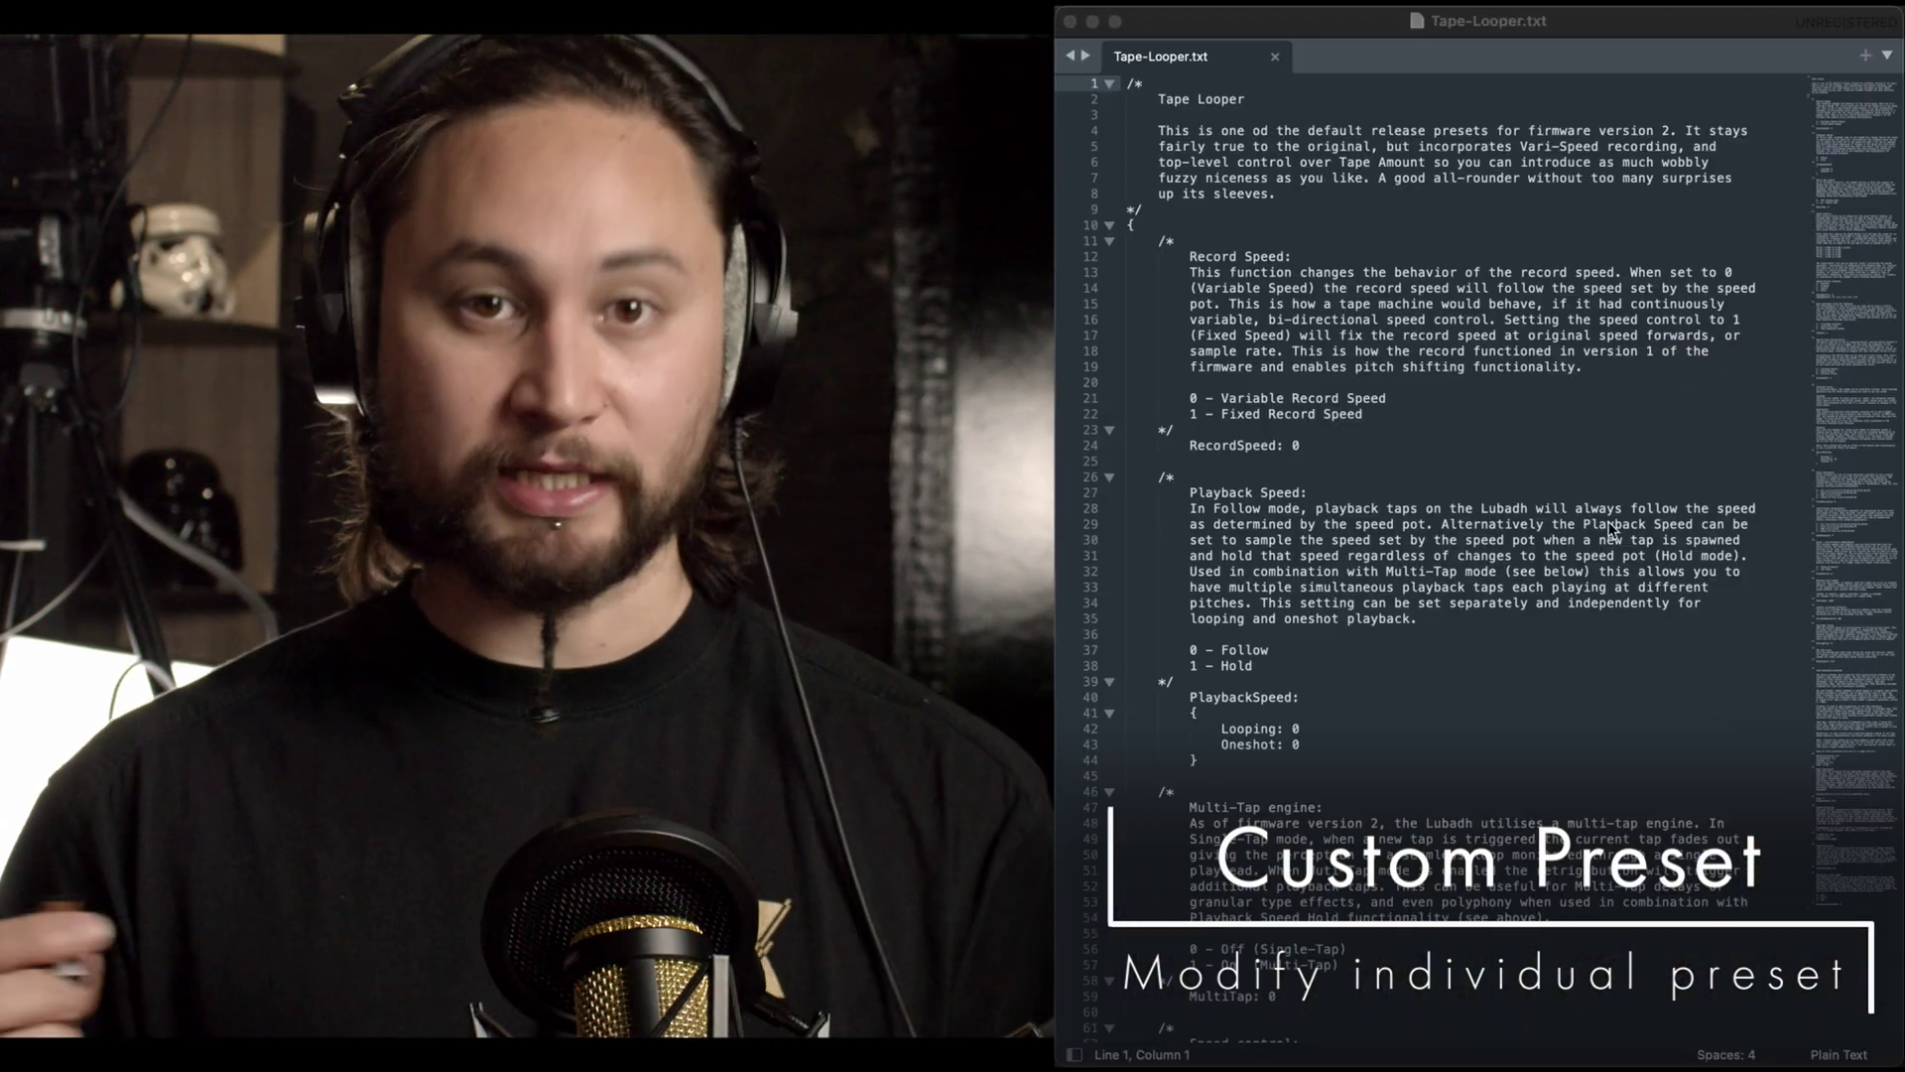
Step: Change Tape-Looper.txt's CrossfadeDuration value from 100 to 250
scroll(1612, 533, "down", 20)
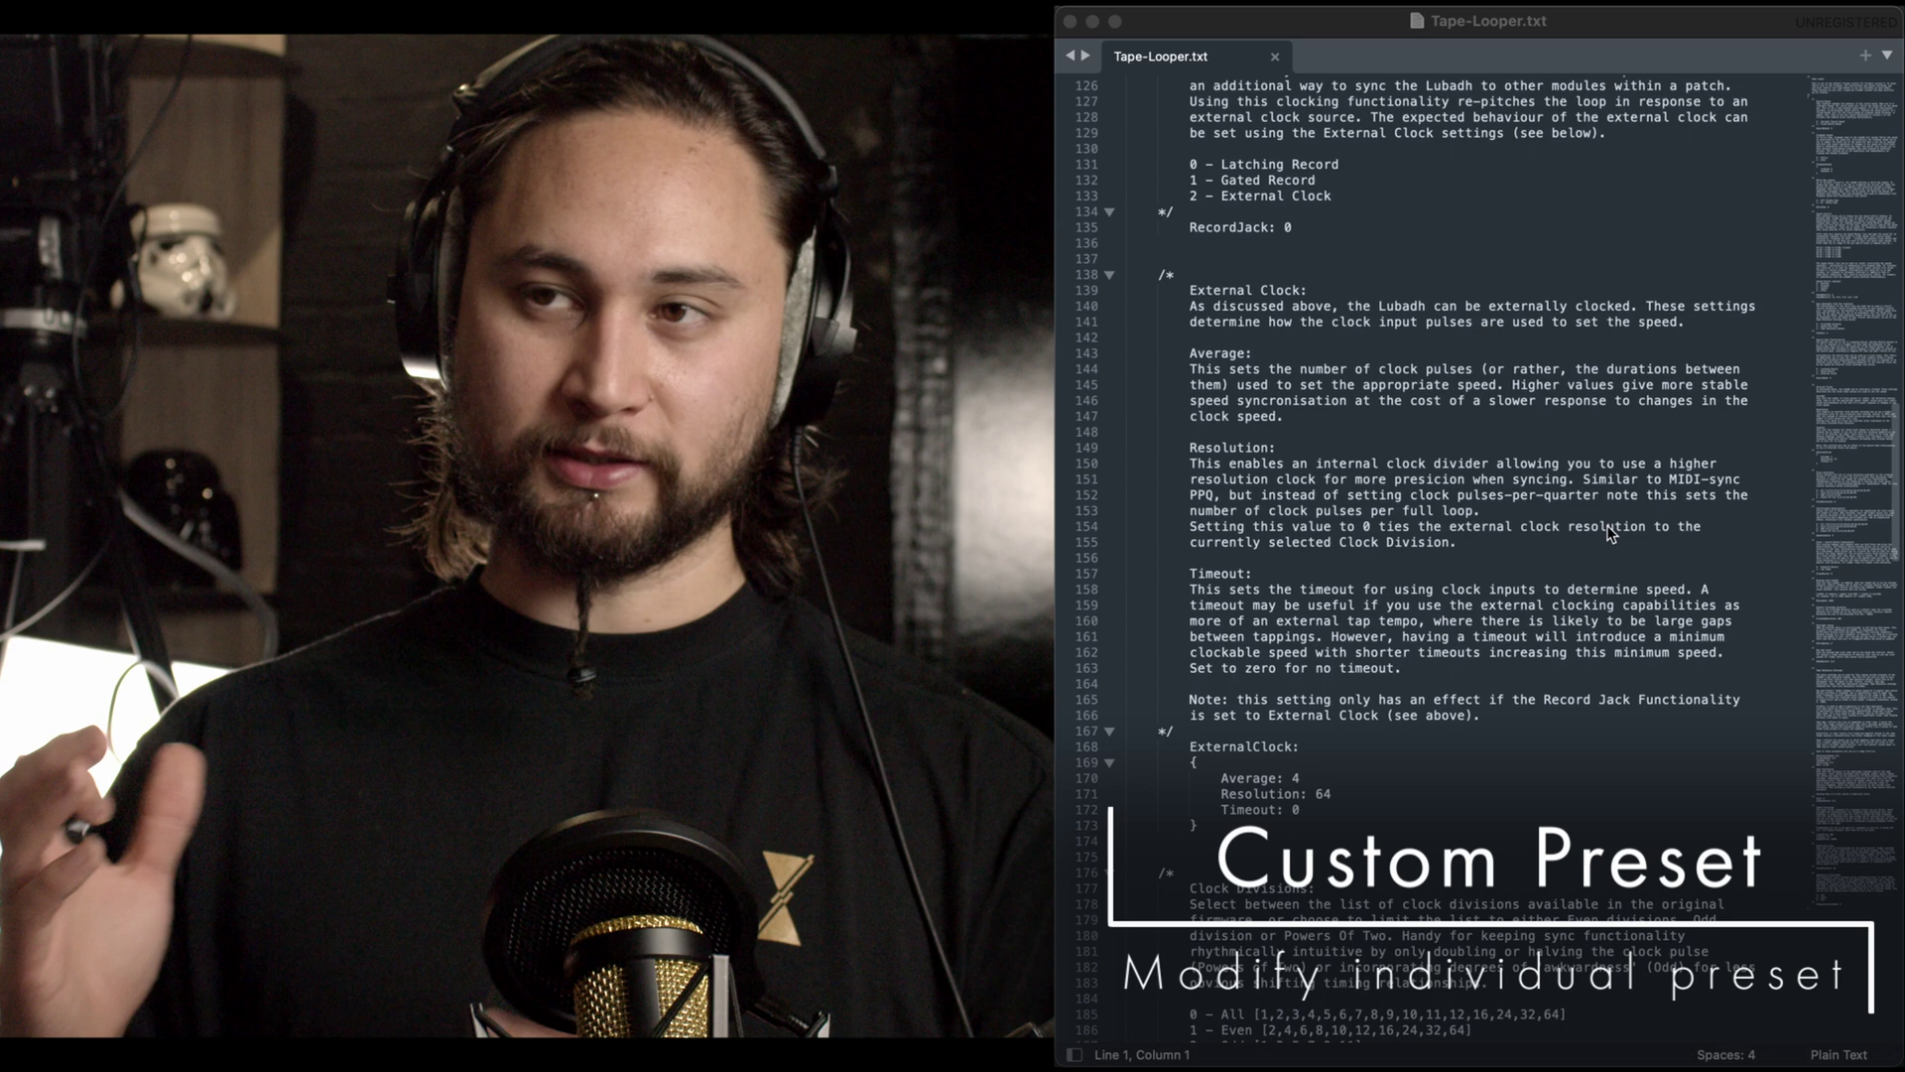
scroll(1612, 533, "down", 20)
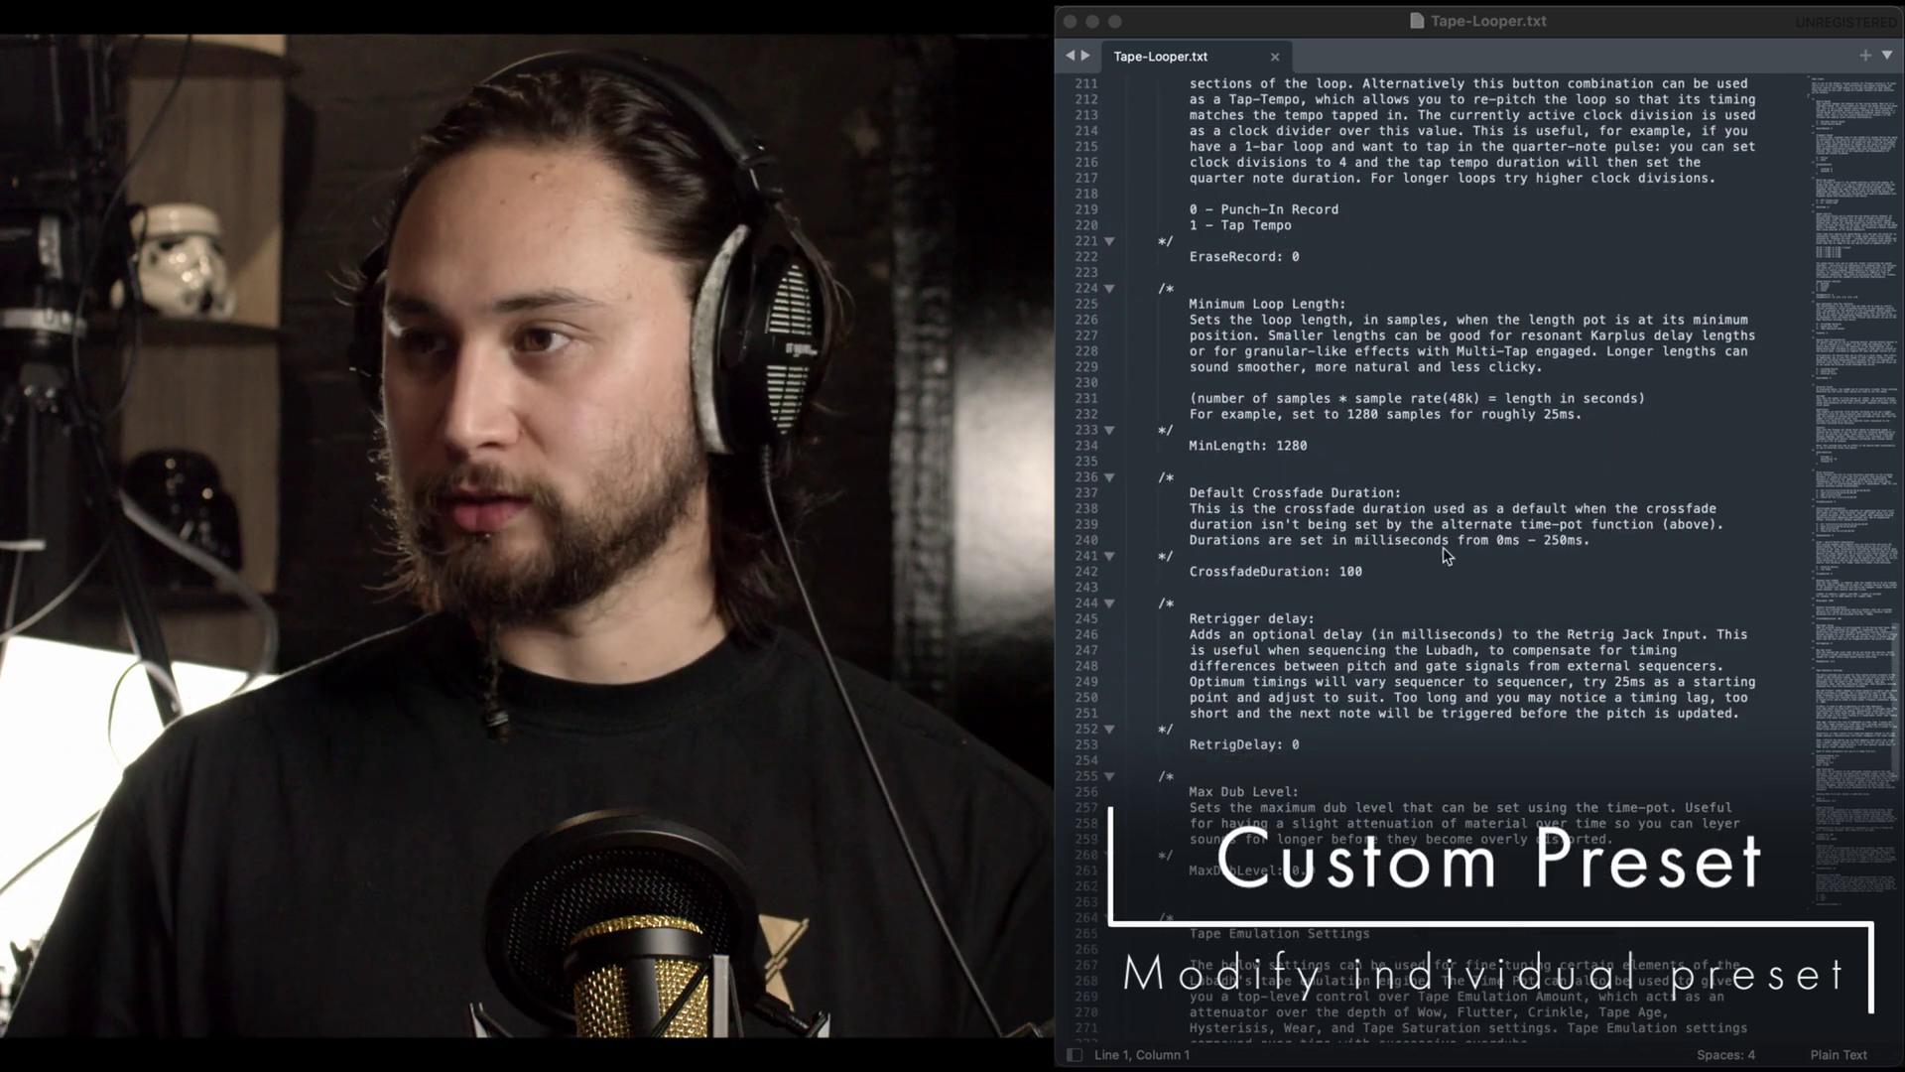
double_click(1351, 571)
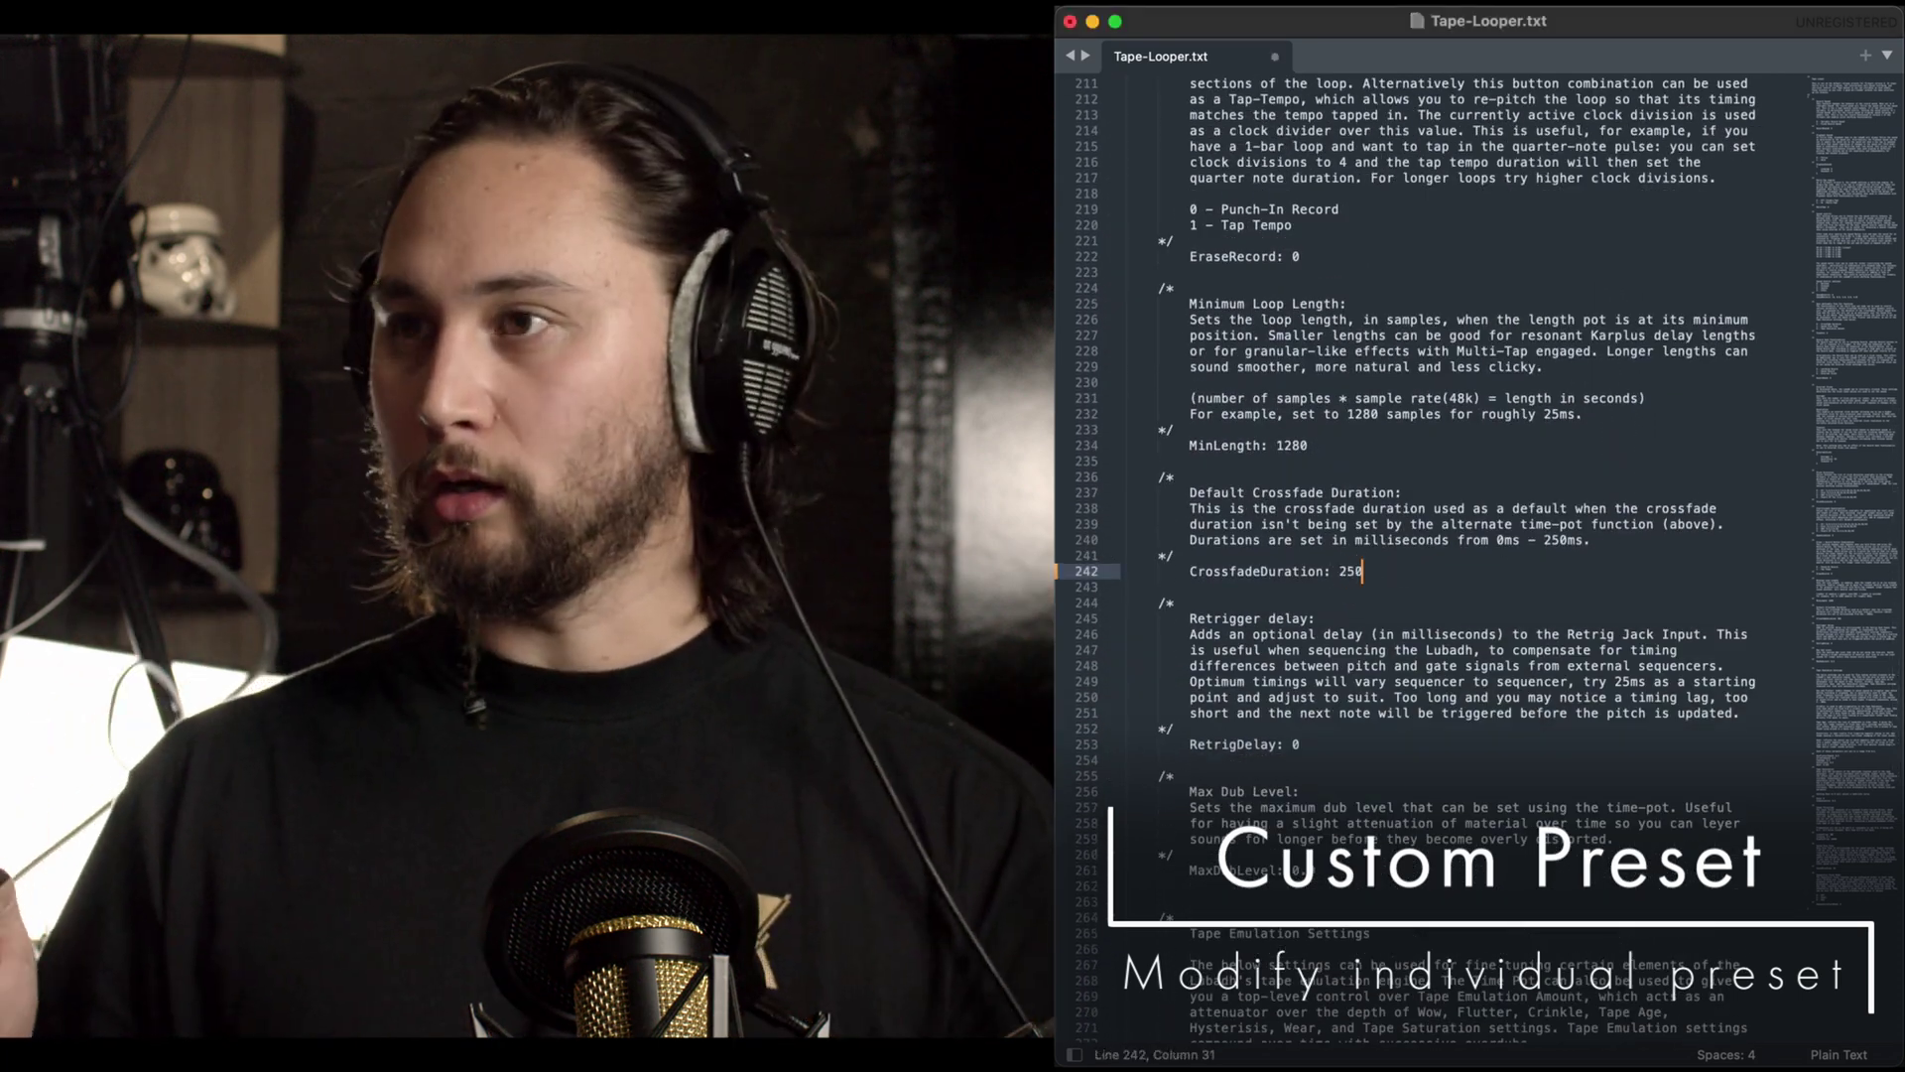
type("250")
left_click(1356, 594)
scroll(1356, 593, "down", 20)
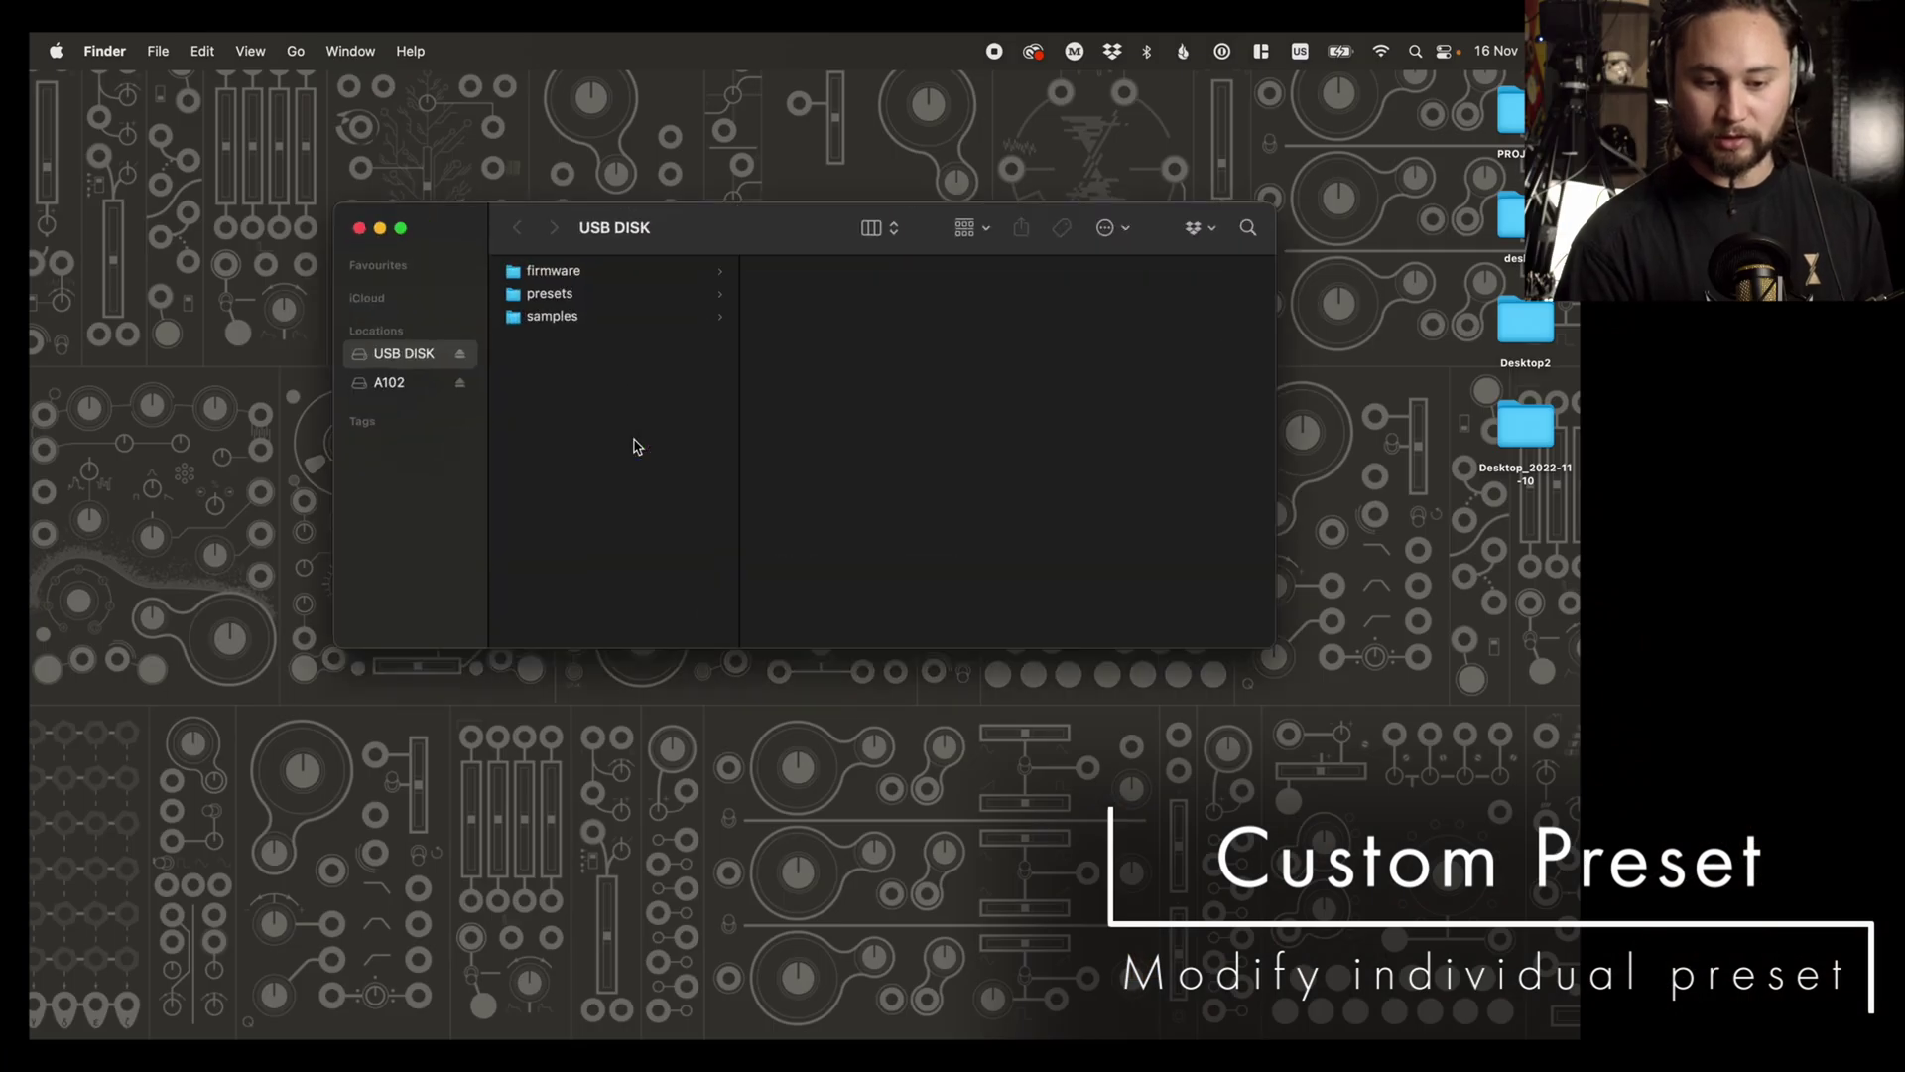
Step: Preview Tape-Looper.txt in the presets folder, then eject the USB DISK drive
left_click(553, 296)
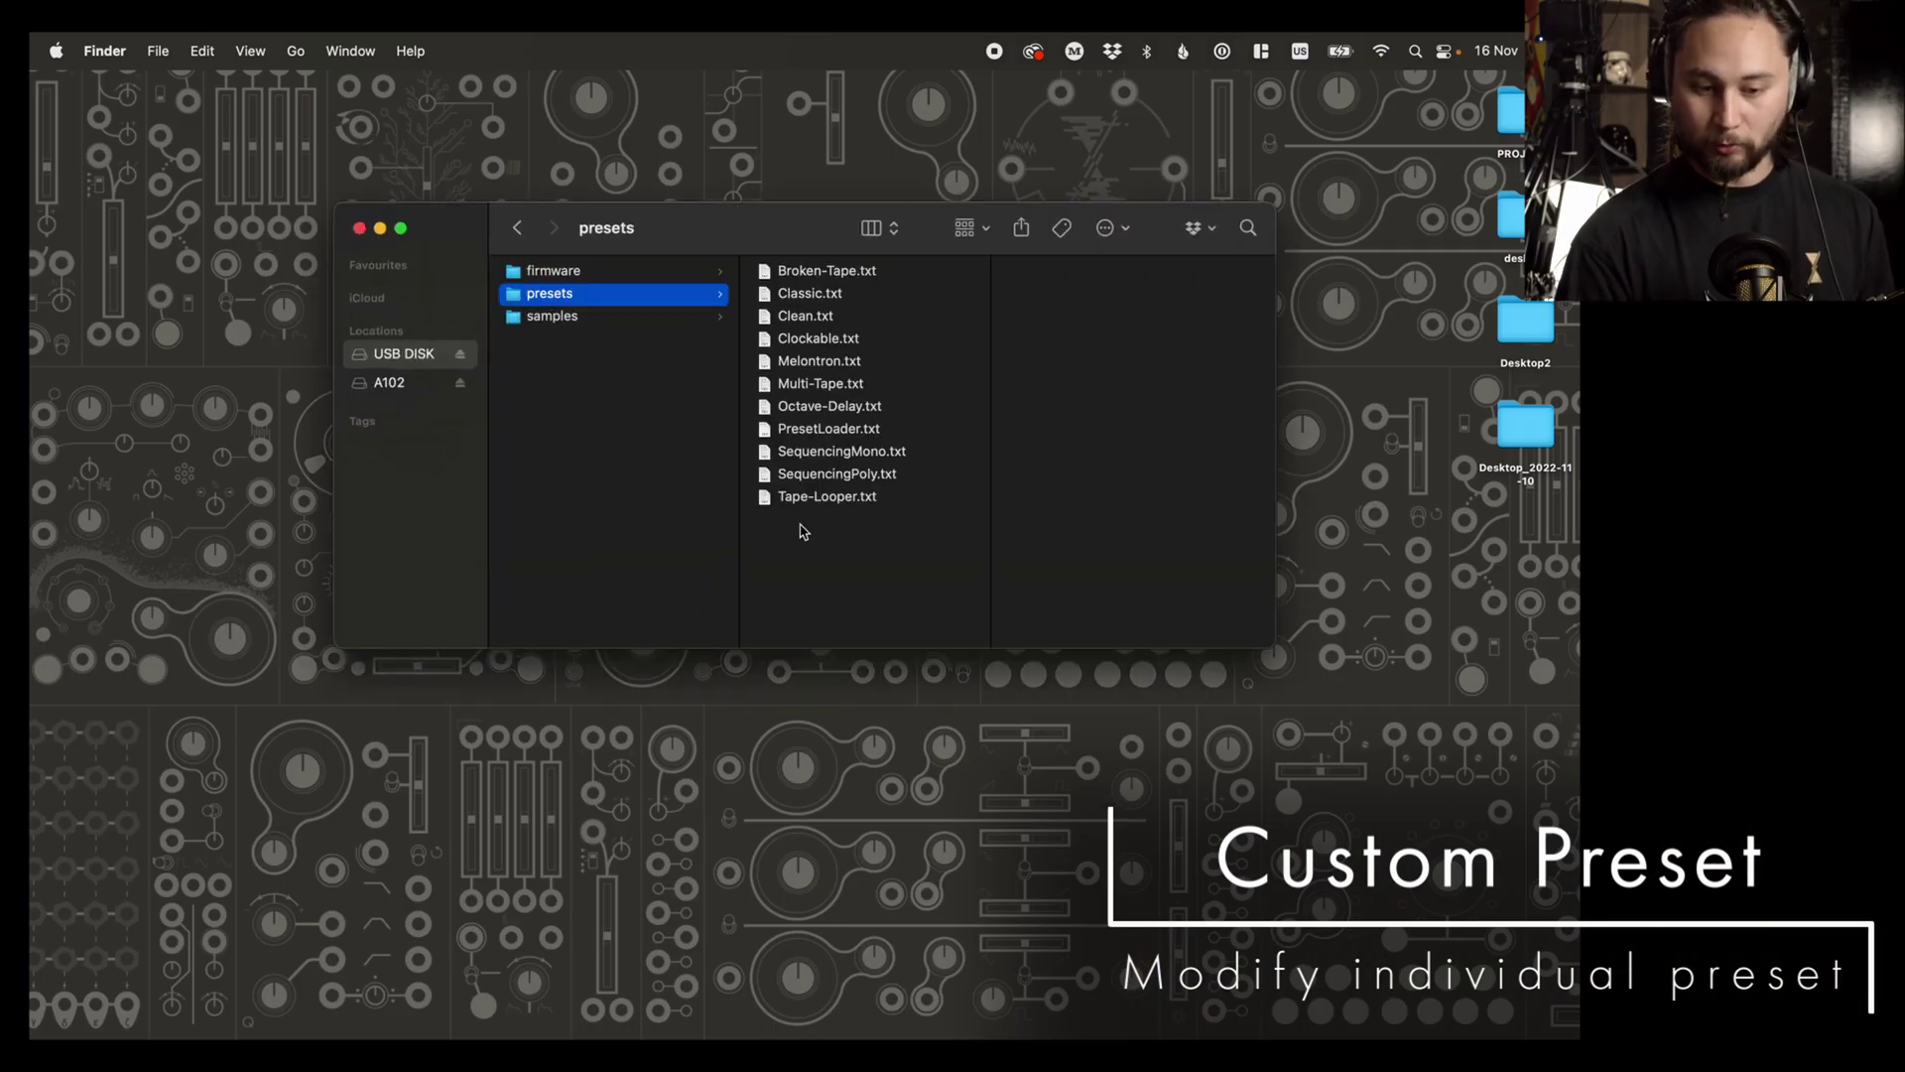
left_click(829, 499)
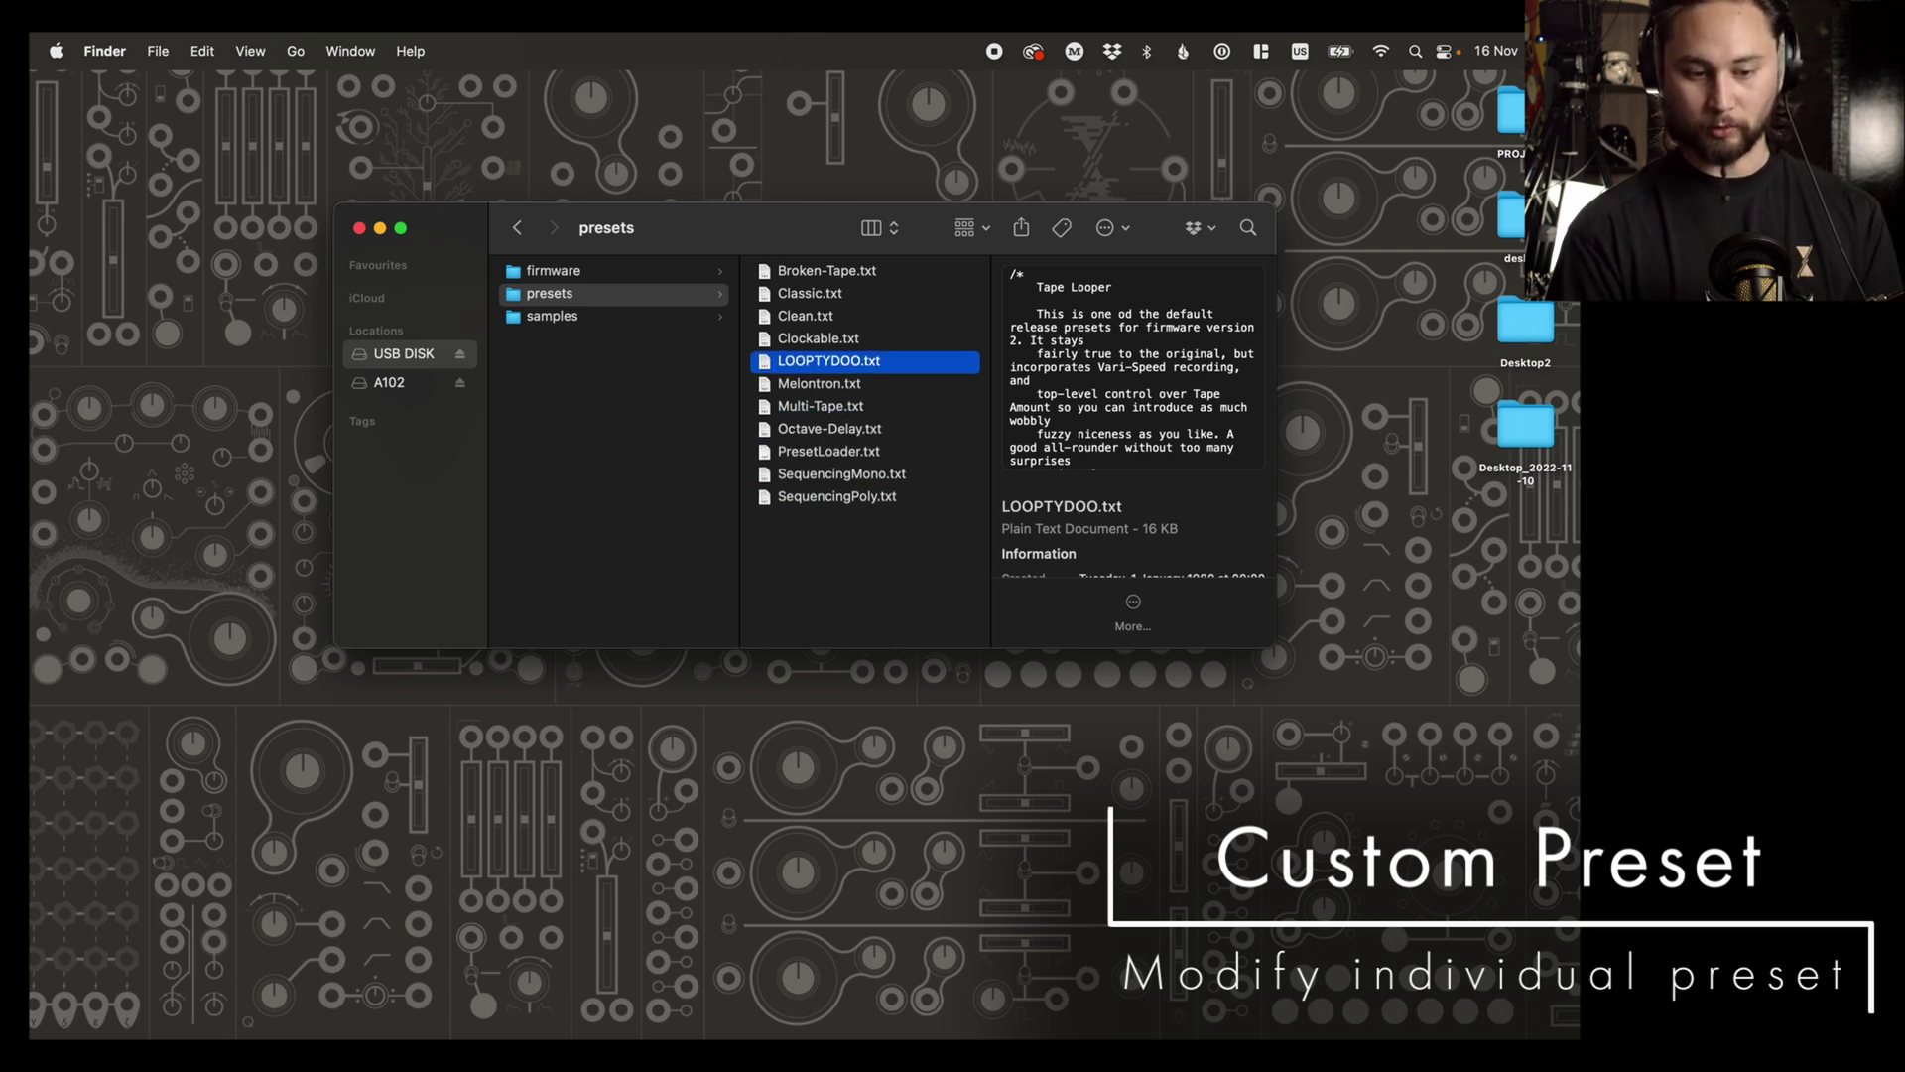
left_click(460, 356)
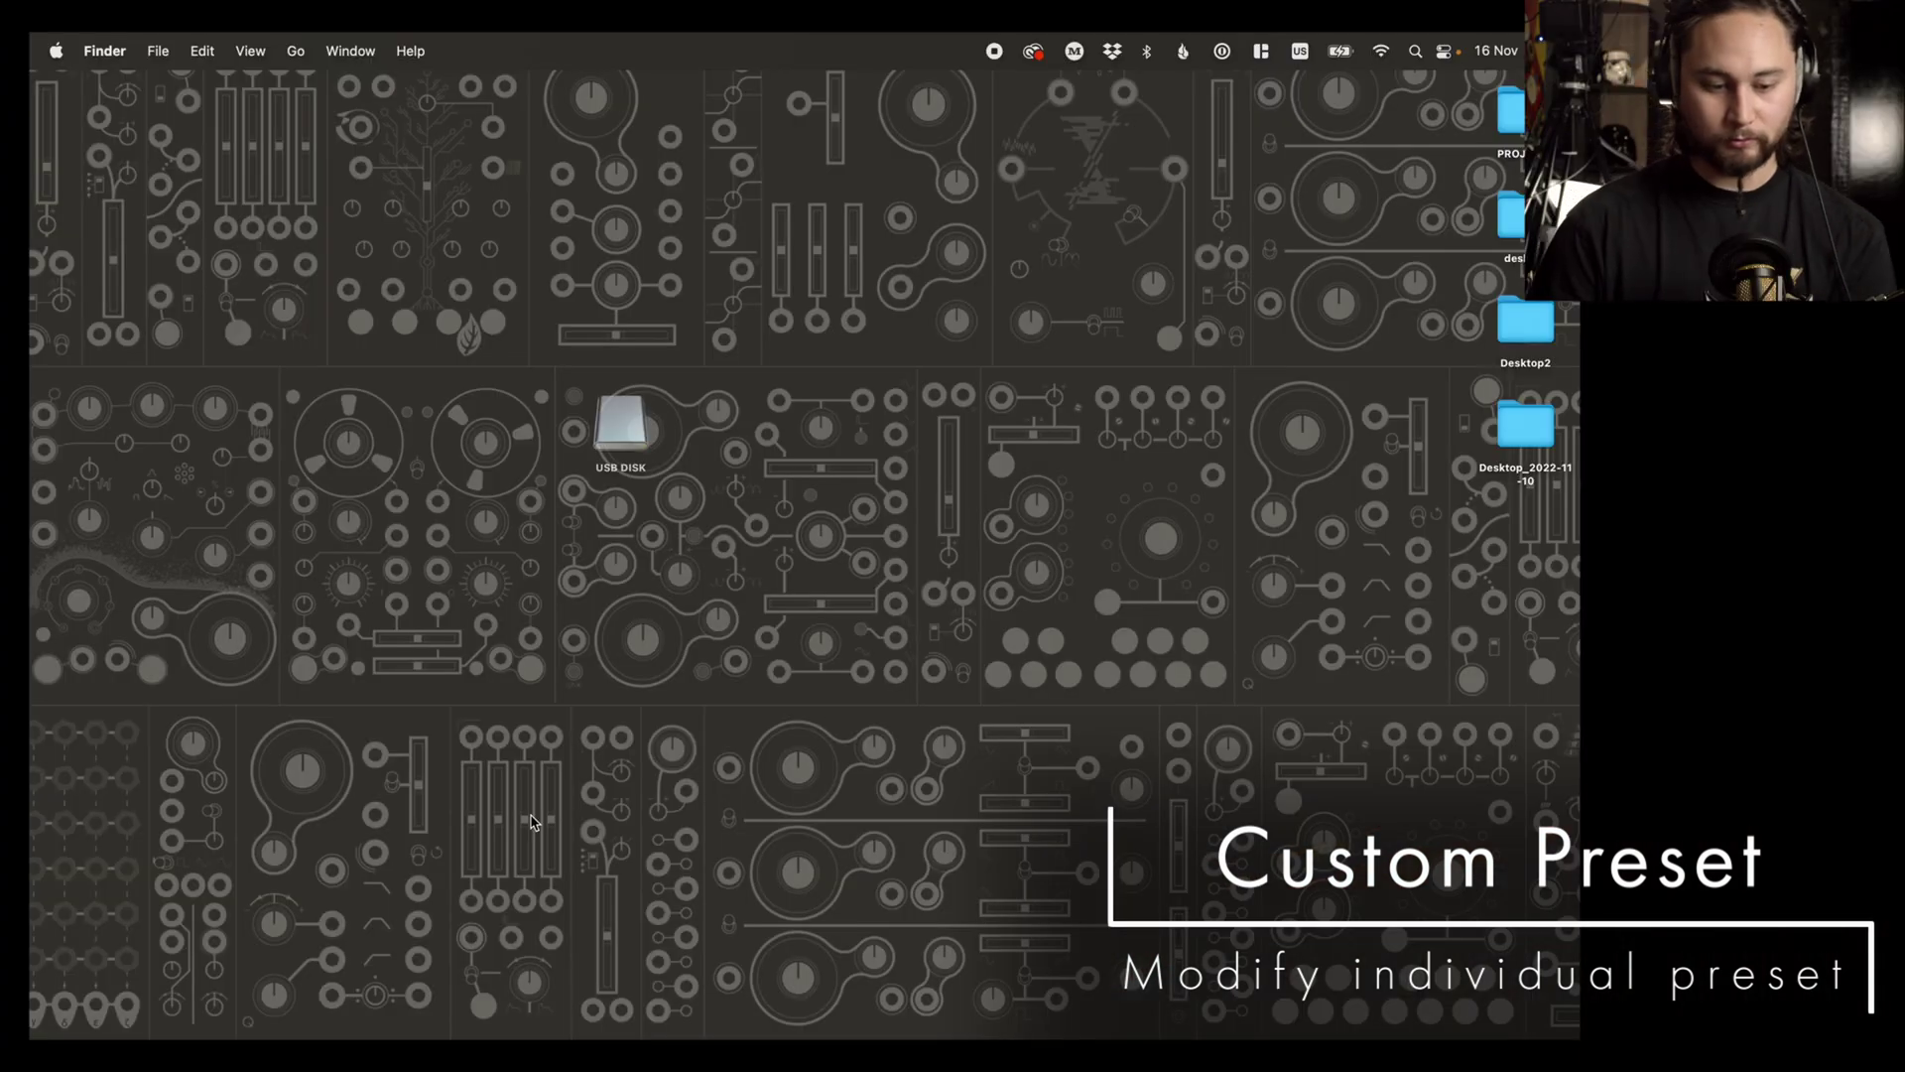
Step: Open the USB DISK drive and check the files in its presets folder
double_click(622, 427)
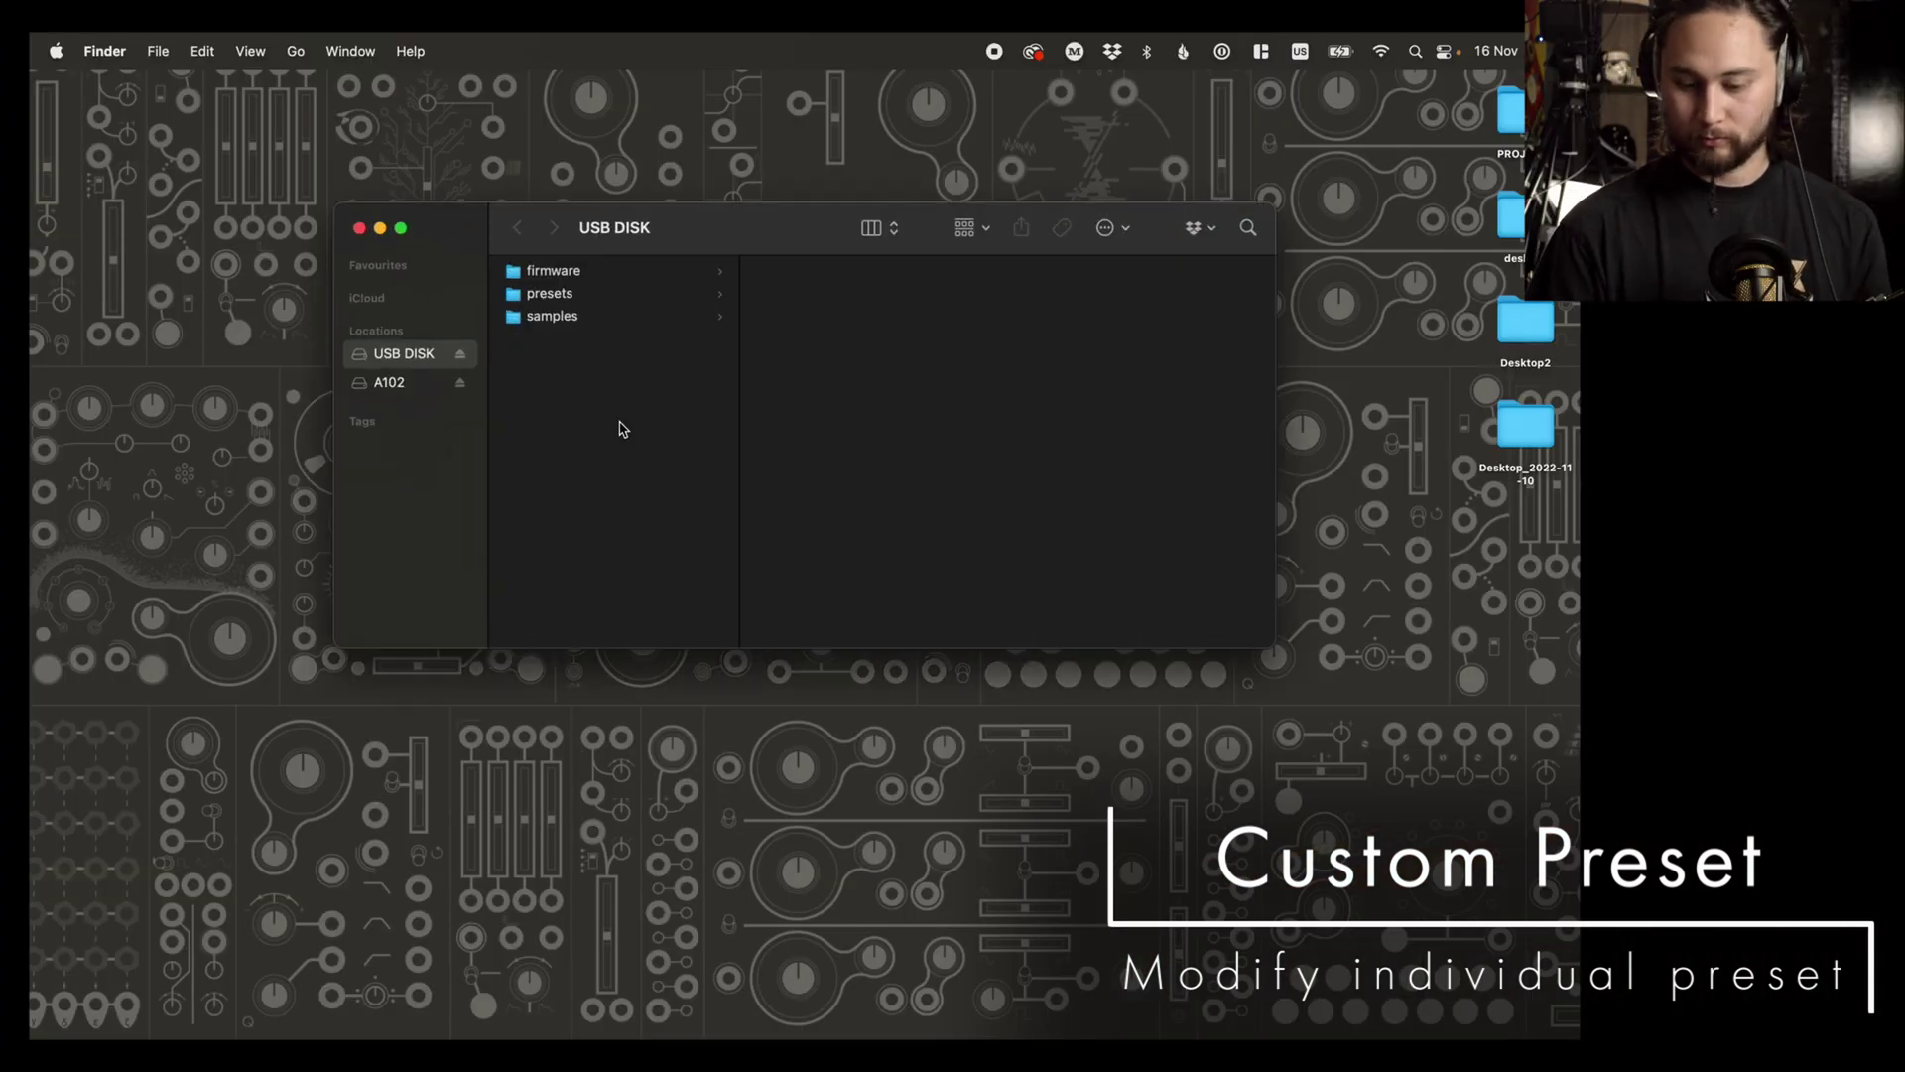
left_click(552, 288)
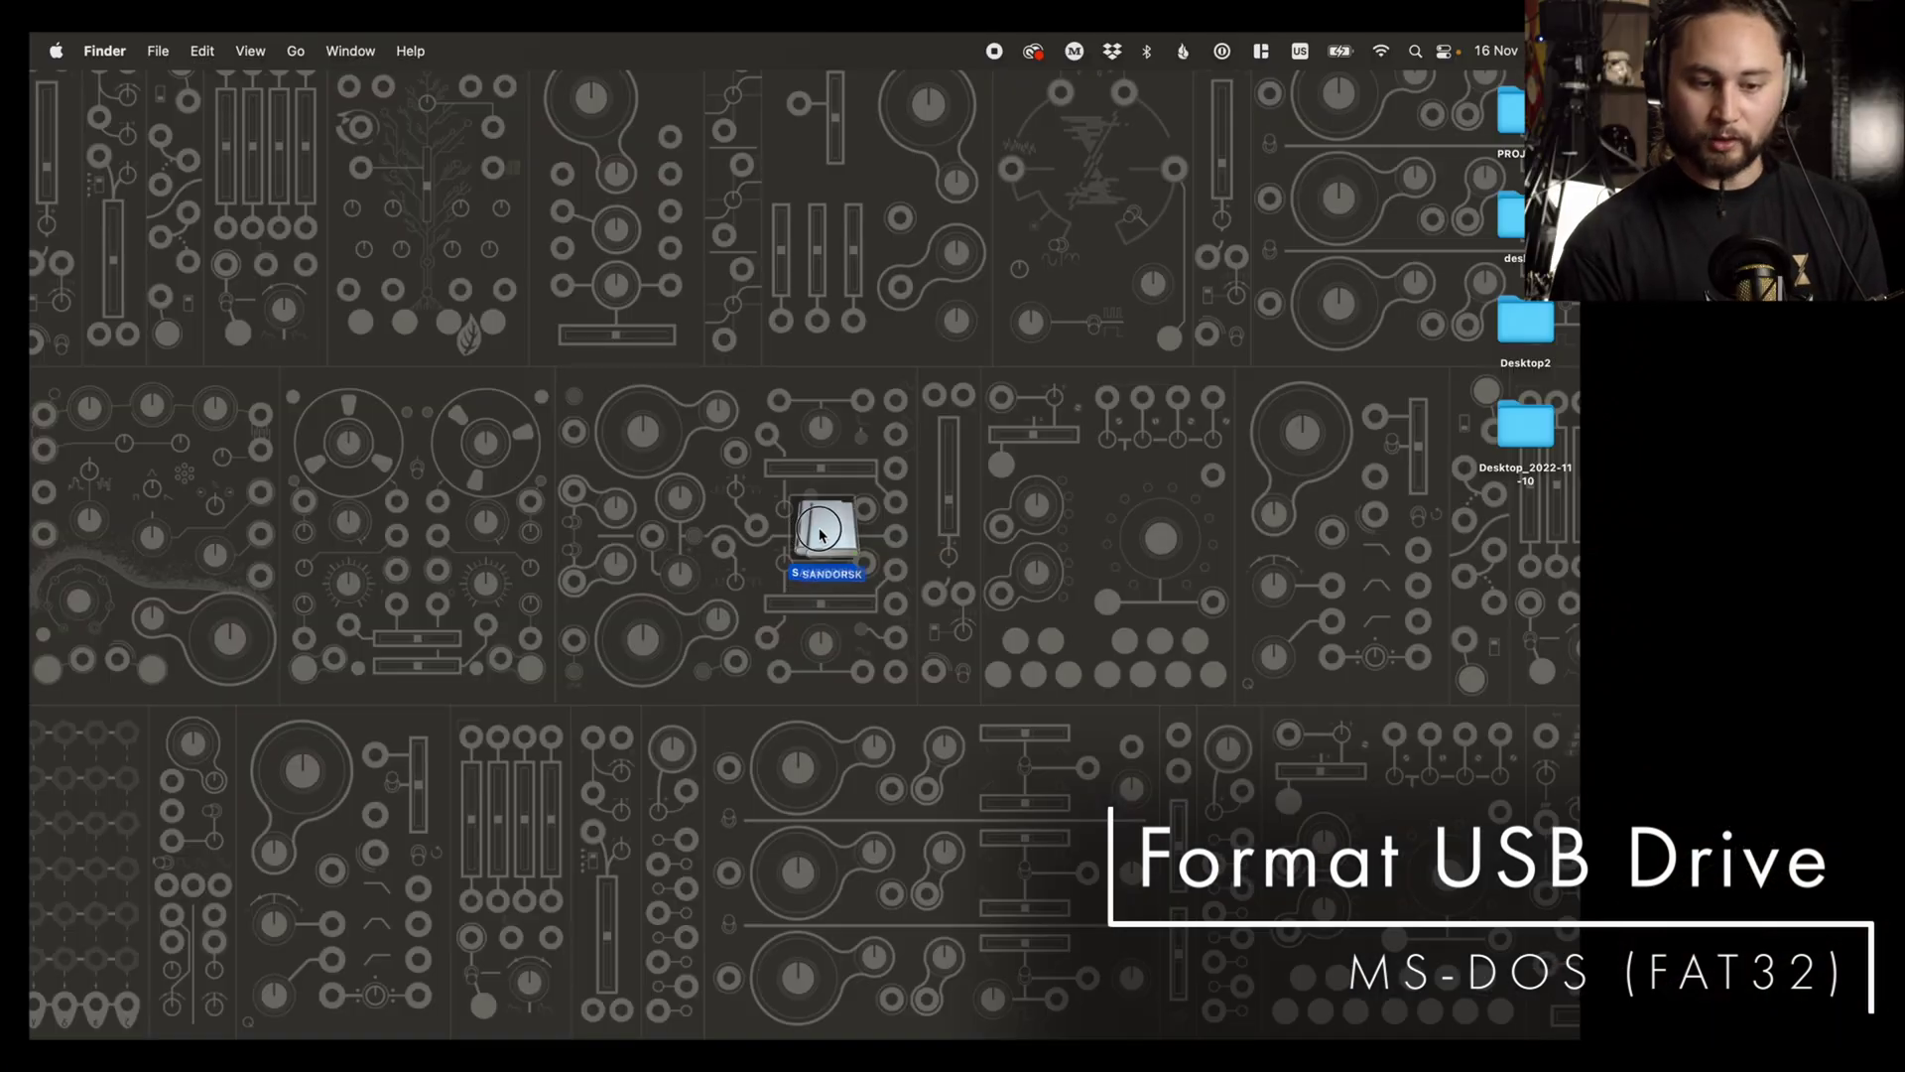
Step: Launch Disk Utility via Spotlight and select the SANDORSK drive
key("super+space")
type("di")
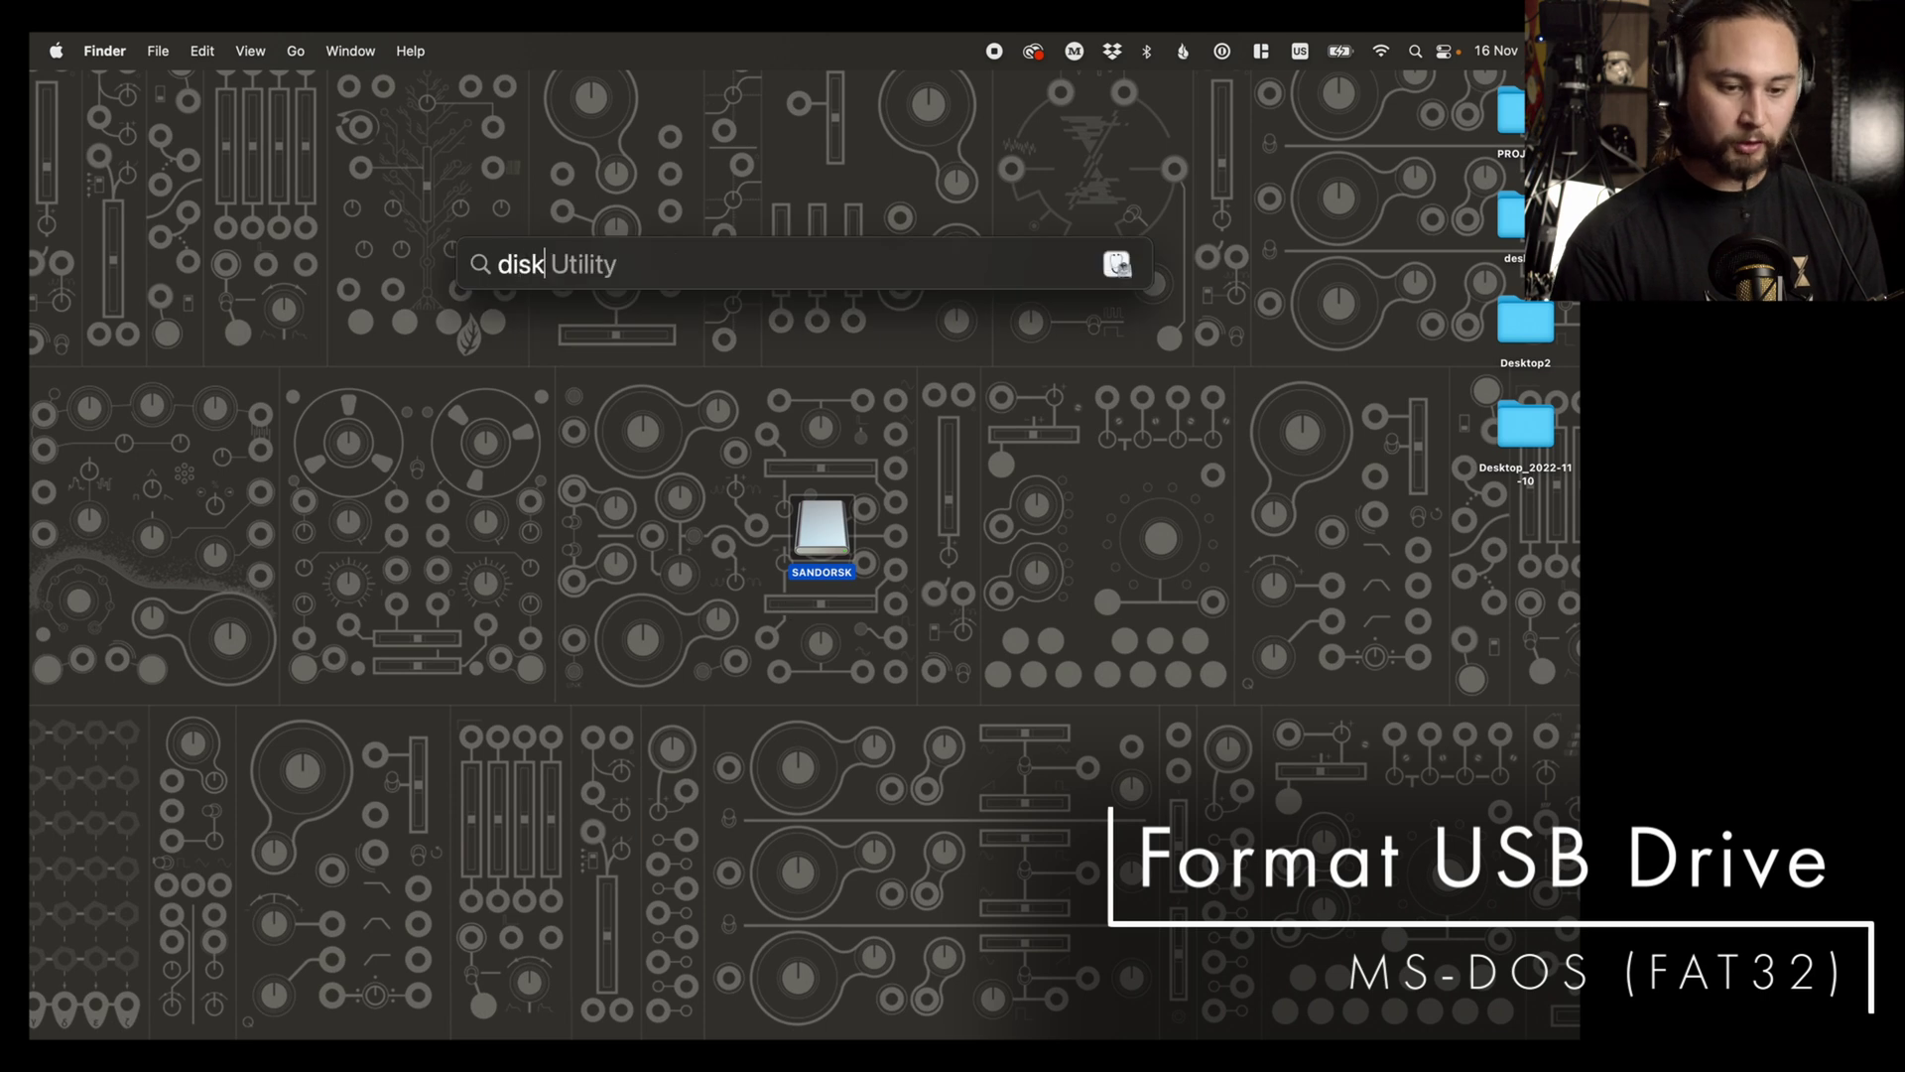
key("Return")
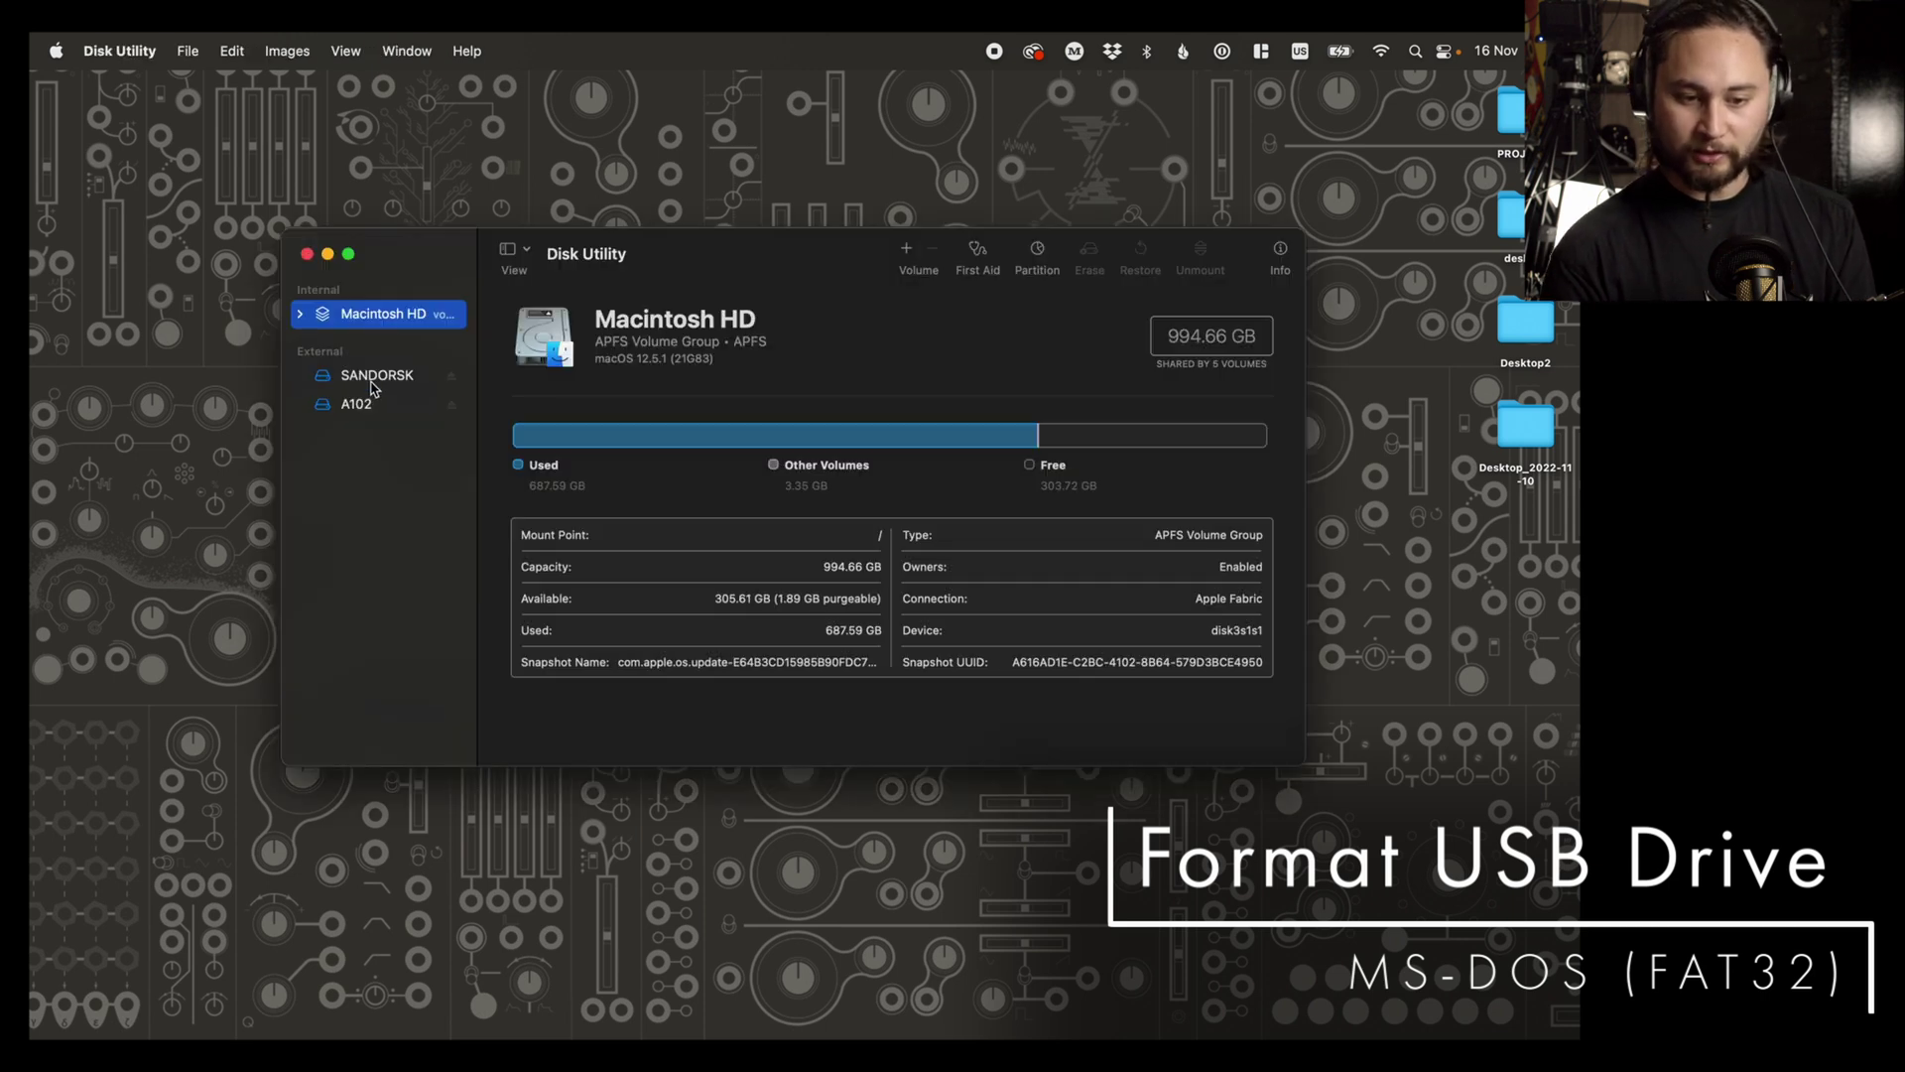
left_click(374, 387)
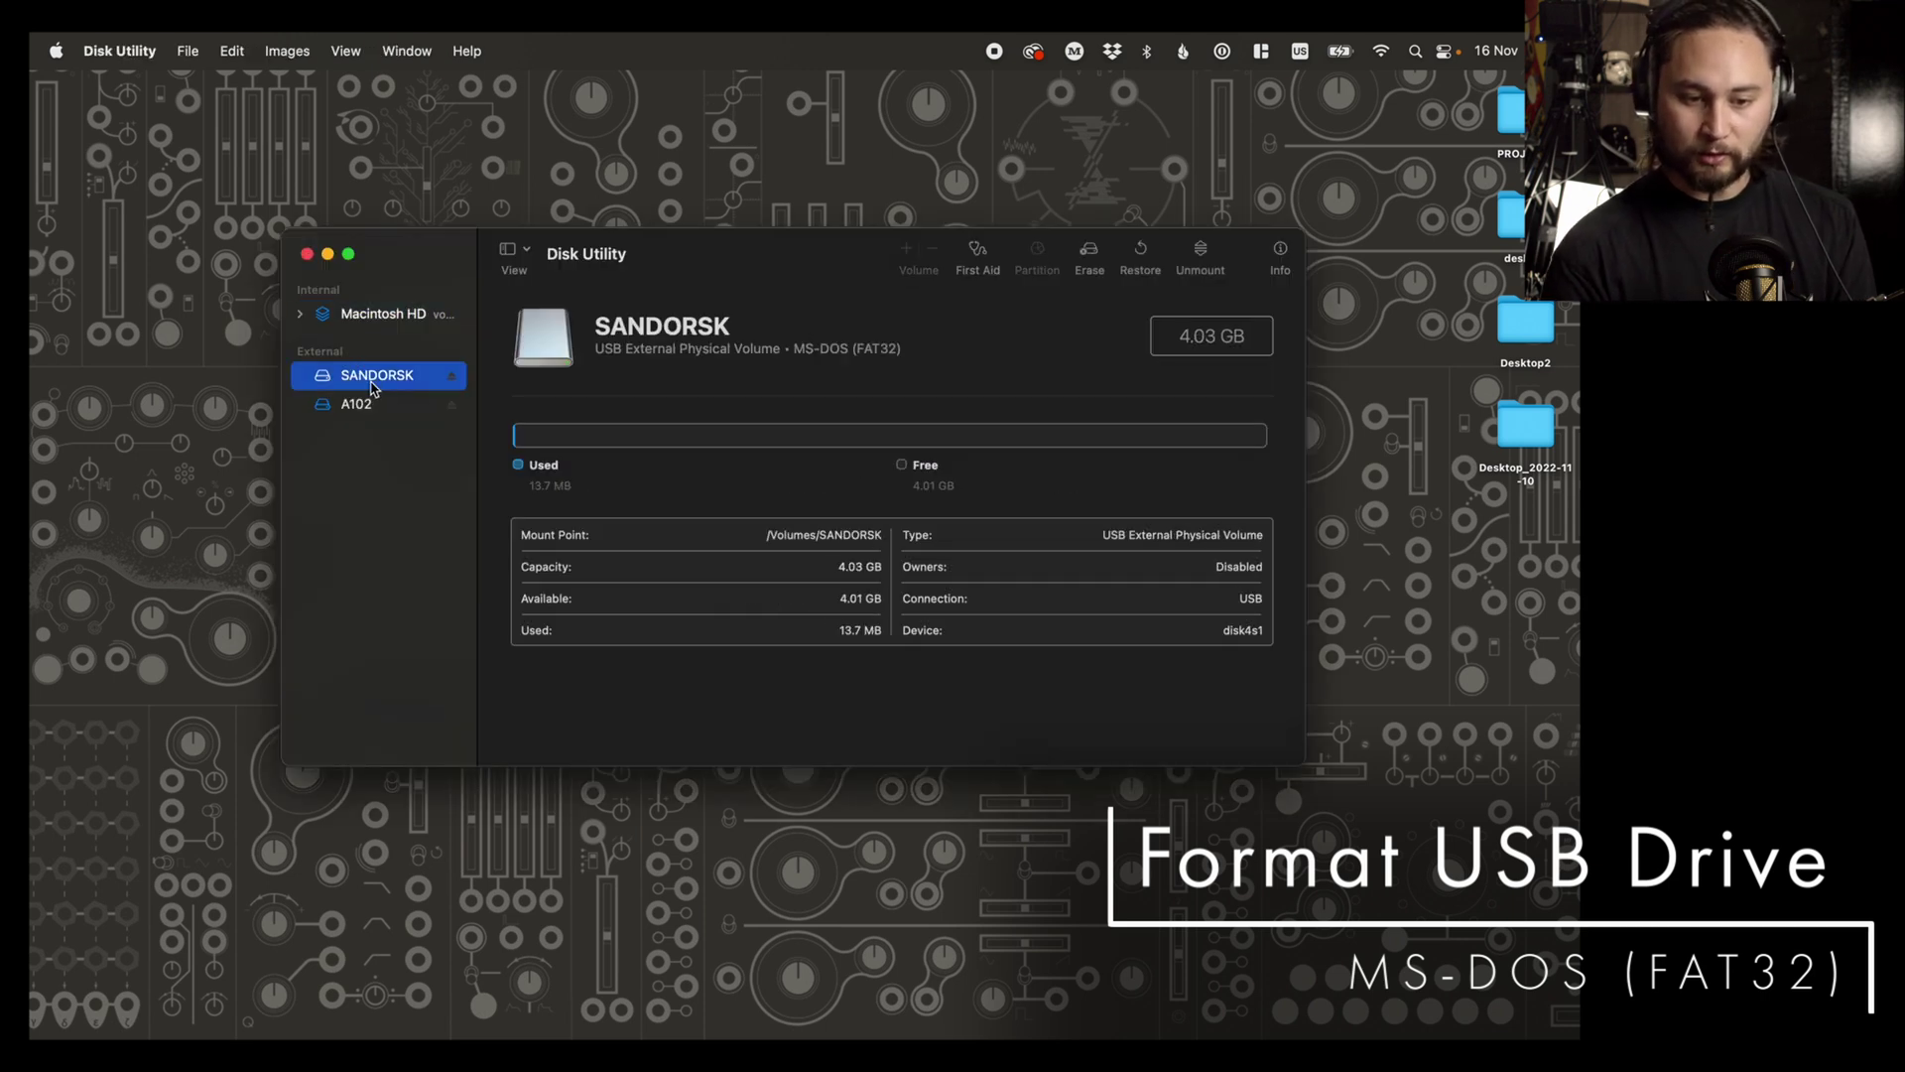
Step: Erase SANDORSK as MS-DOS (FAT32) named AAAAAAAAAAA, then unmount it
left_click(1090, 256)
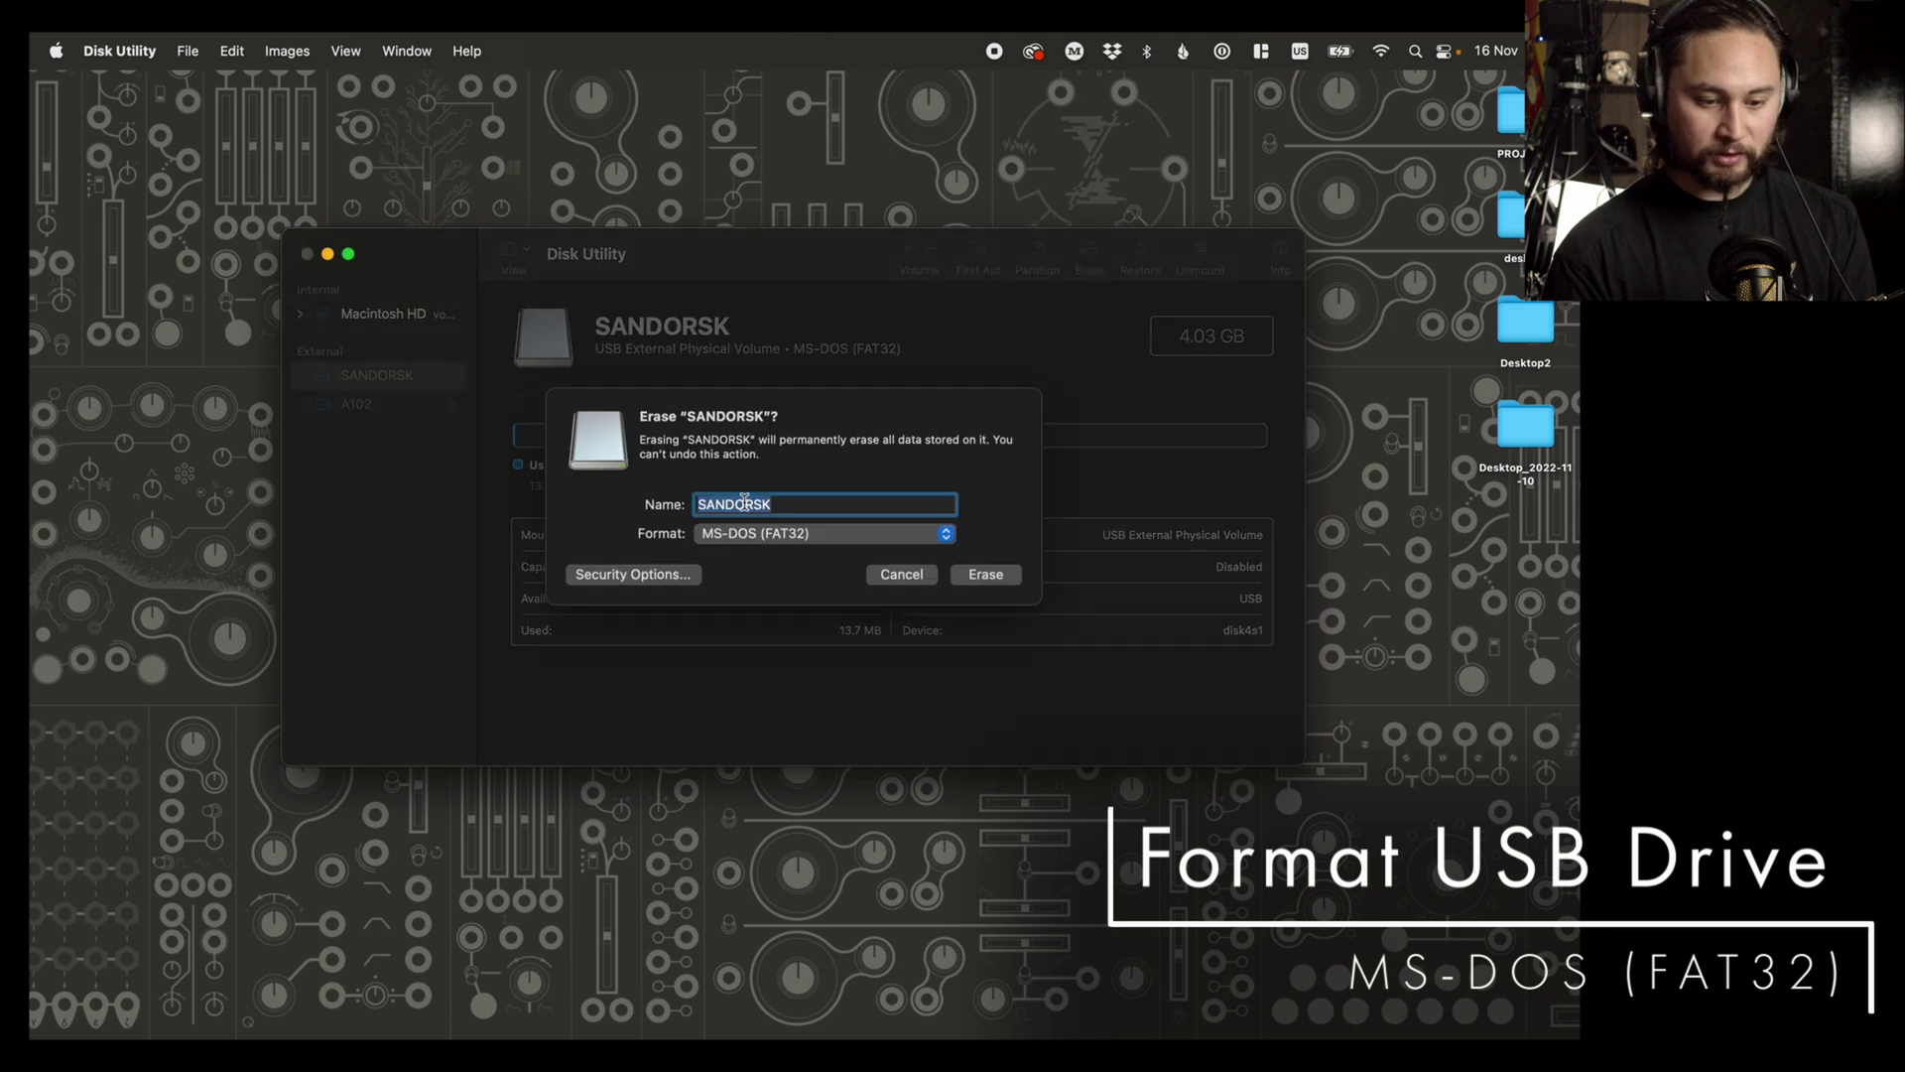
left_click(777, 544)
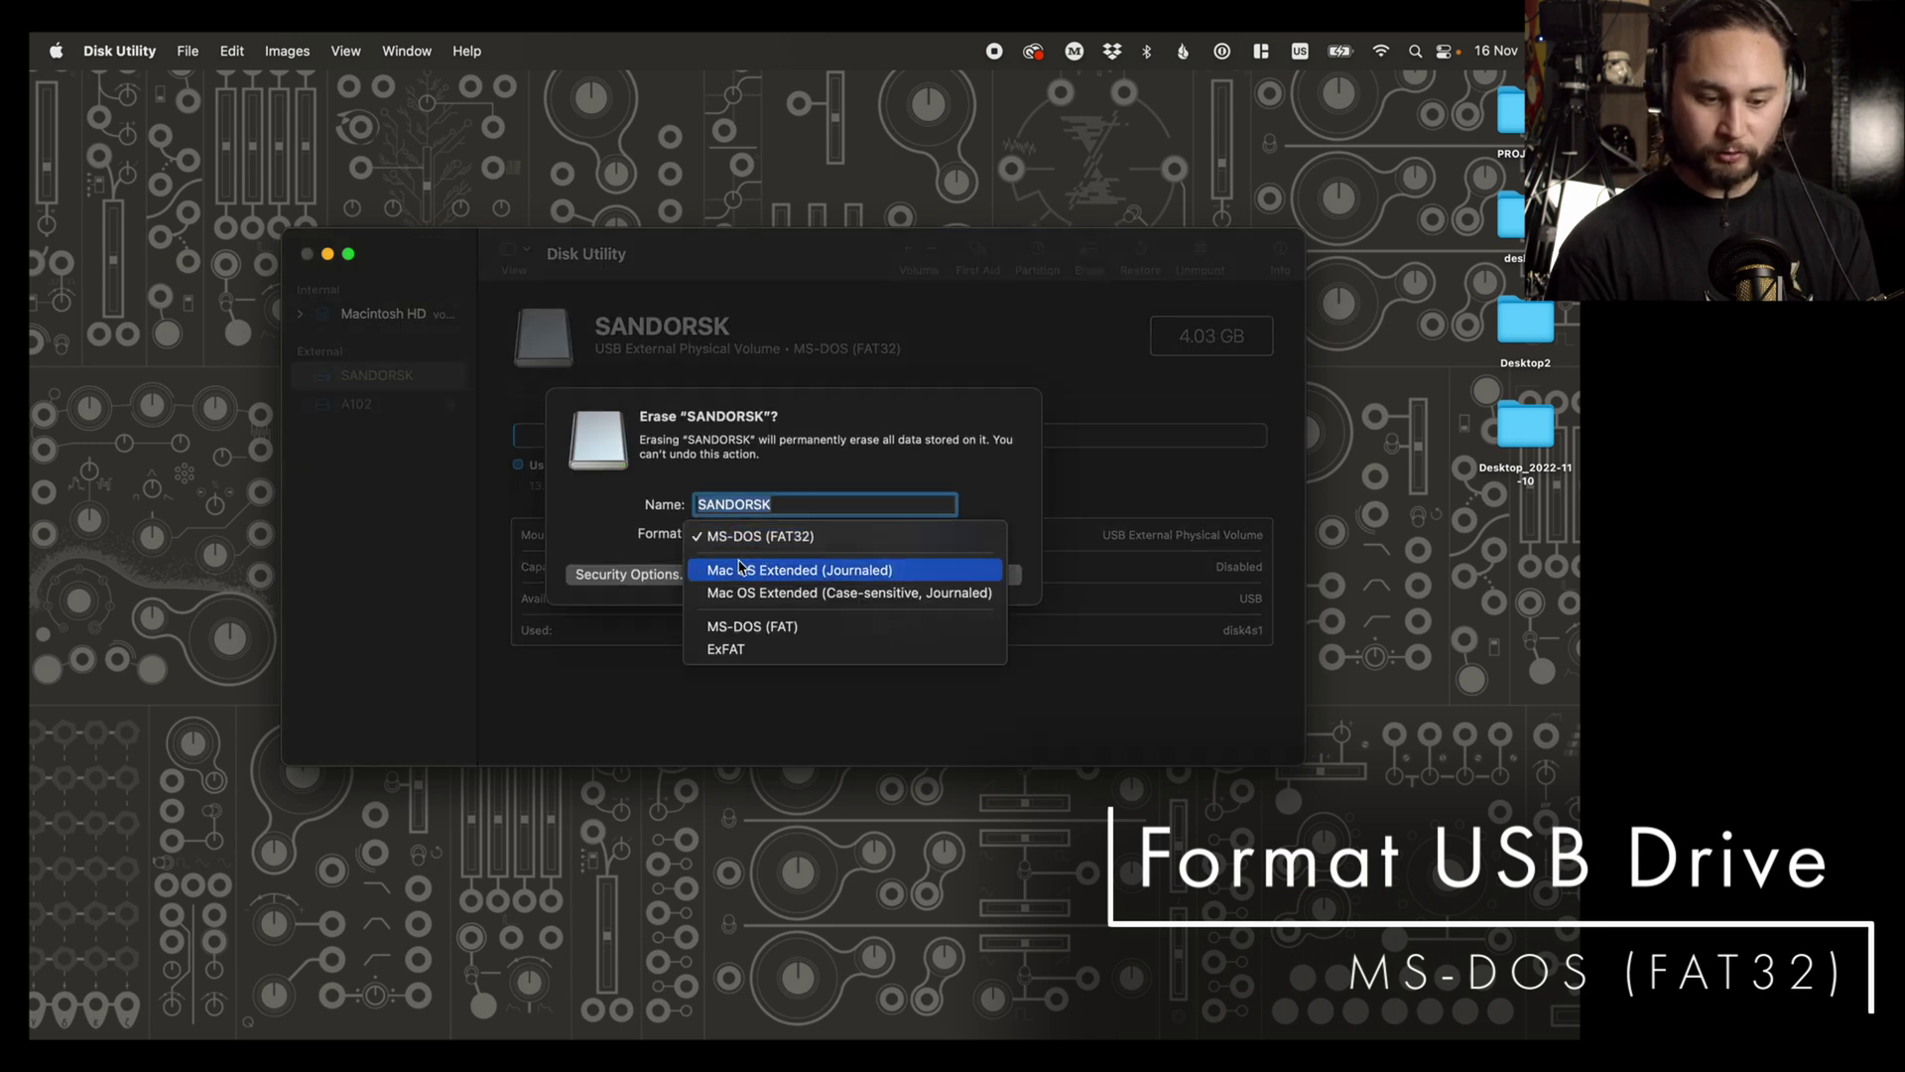
left_click(780, 508)
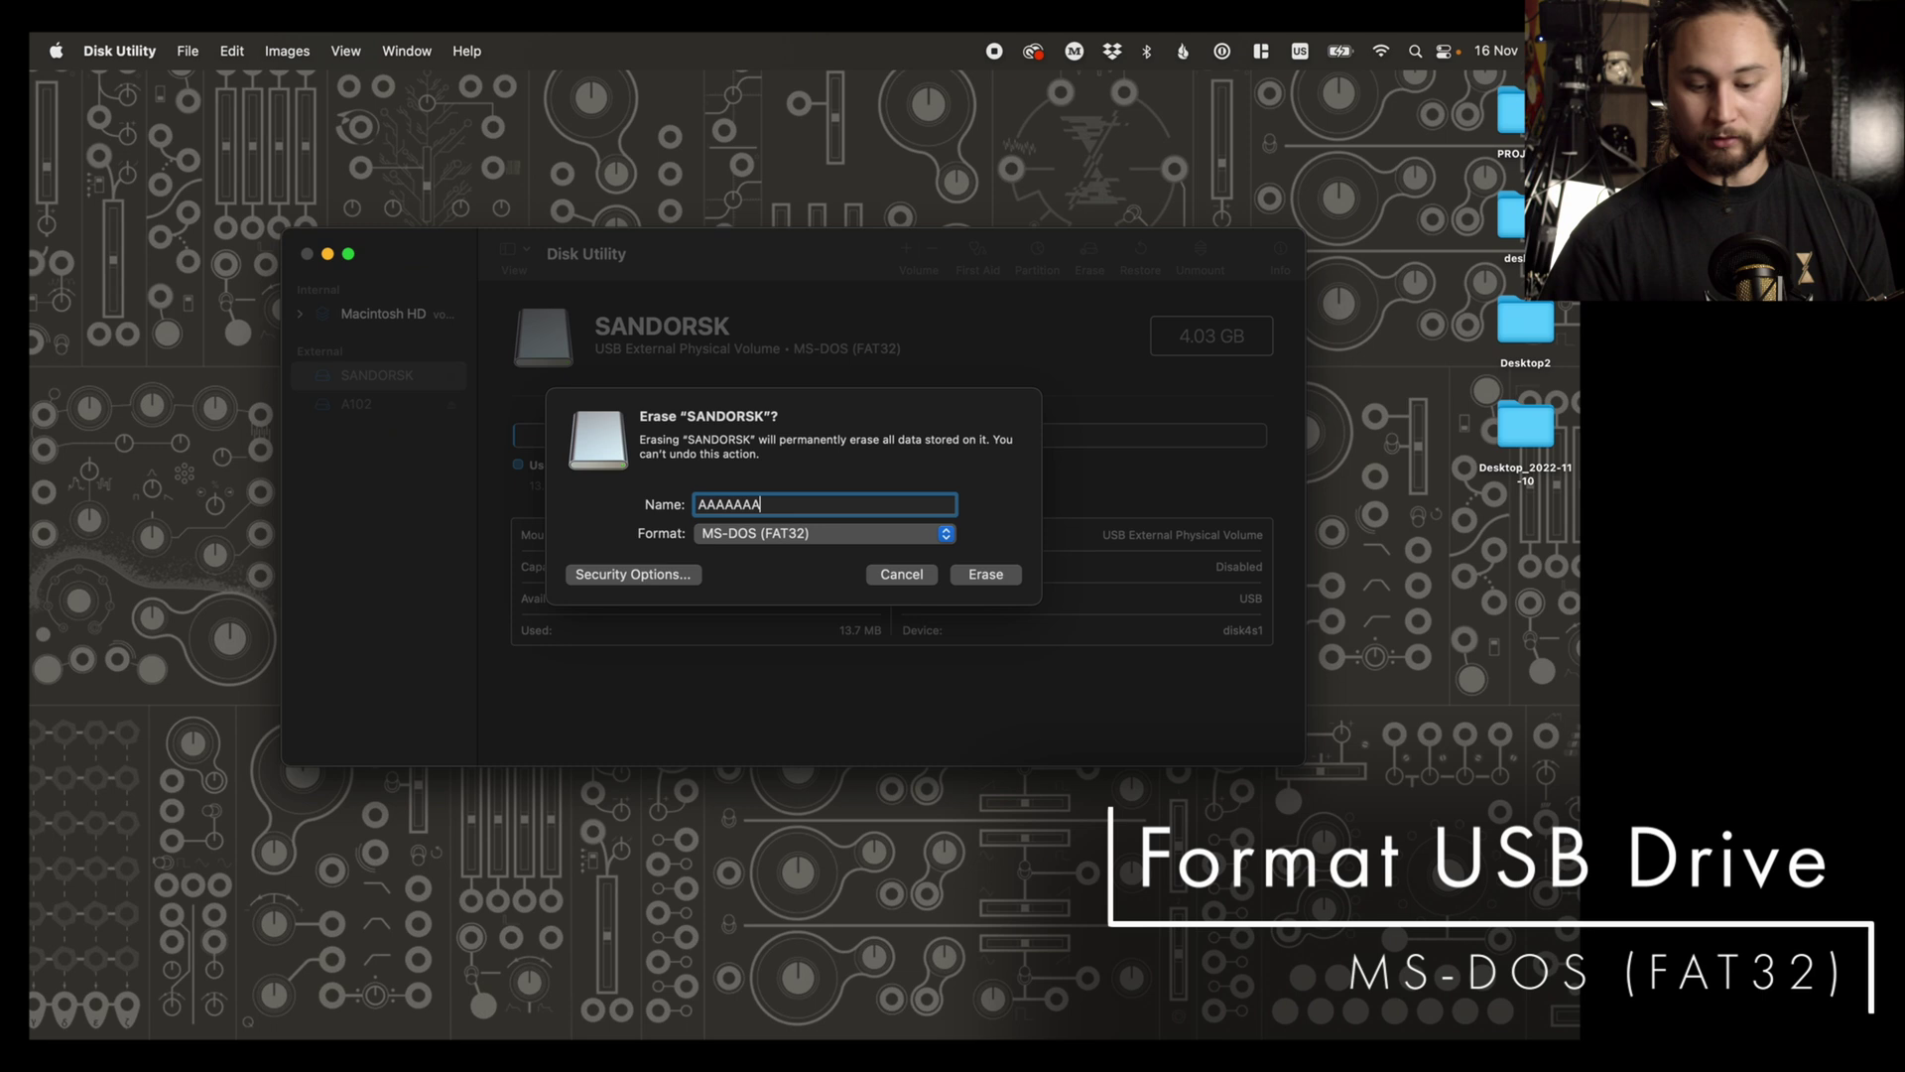
left_click(983, 575)
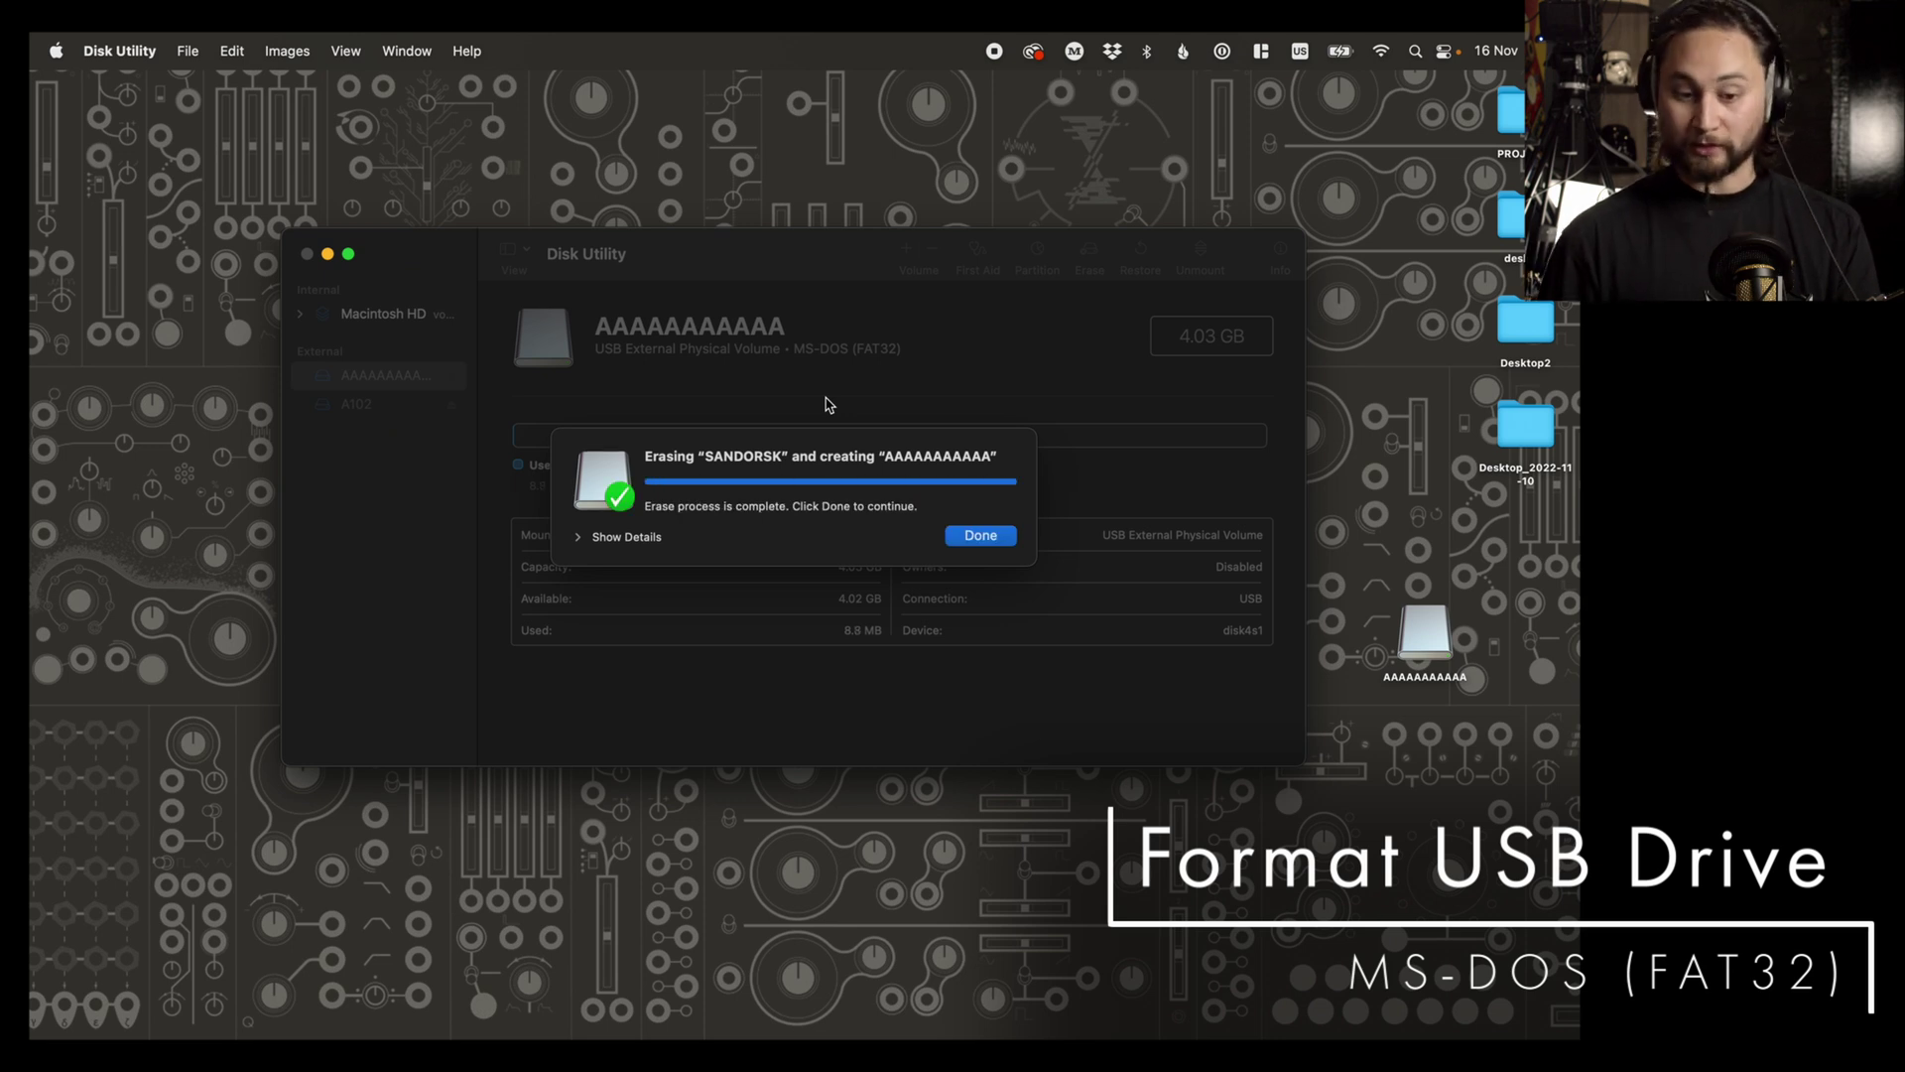
left_click(980, 536)
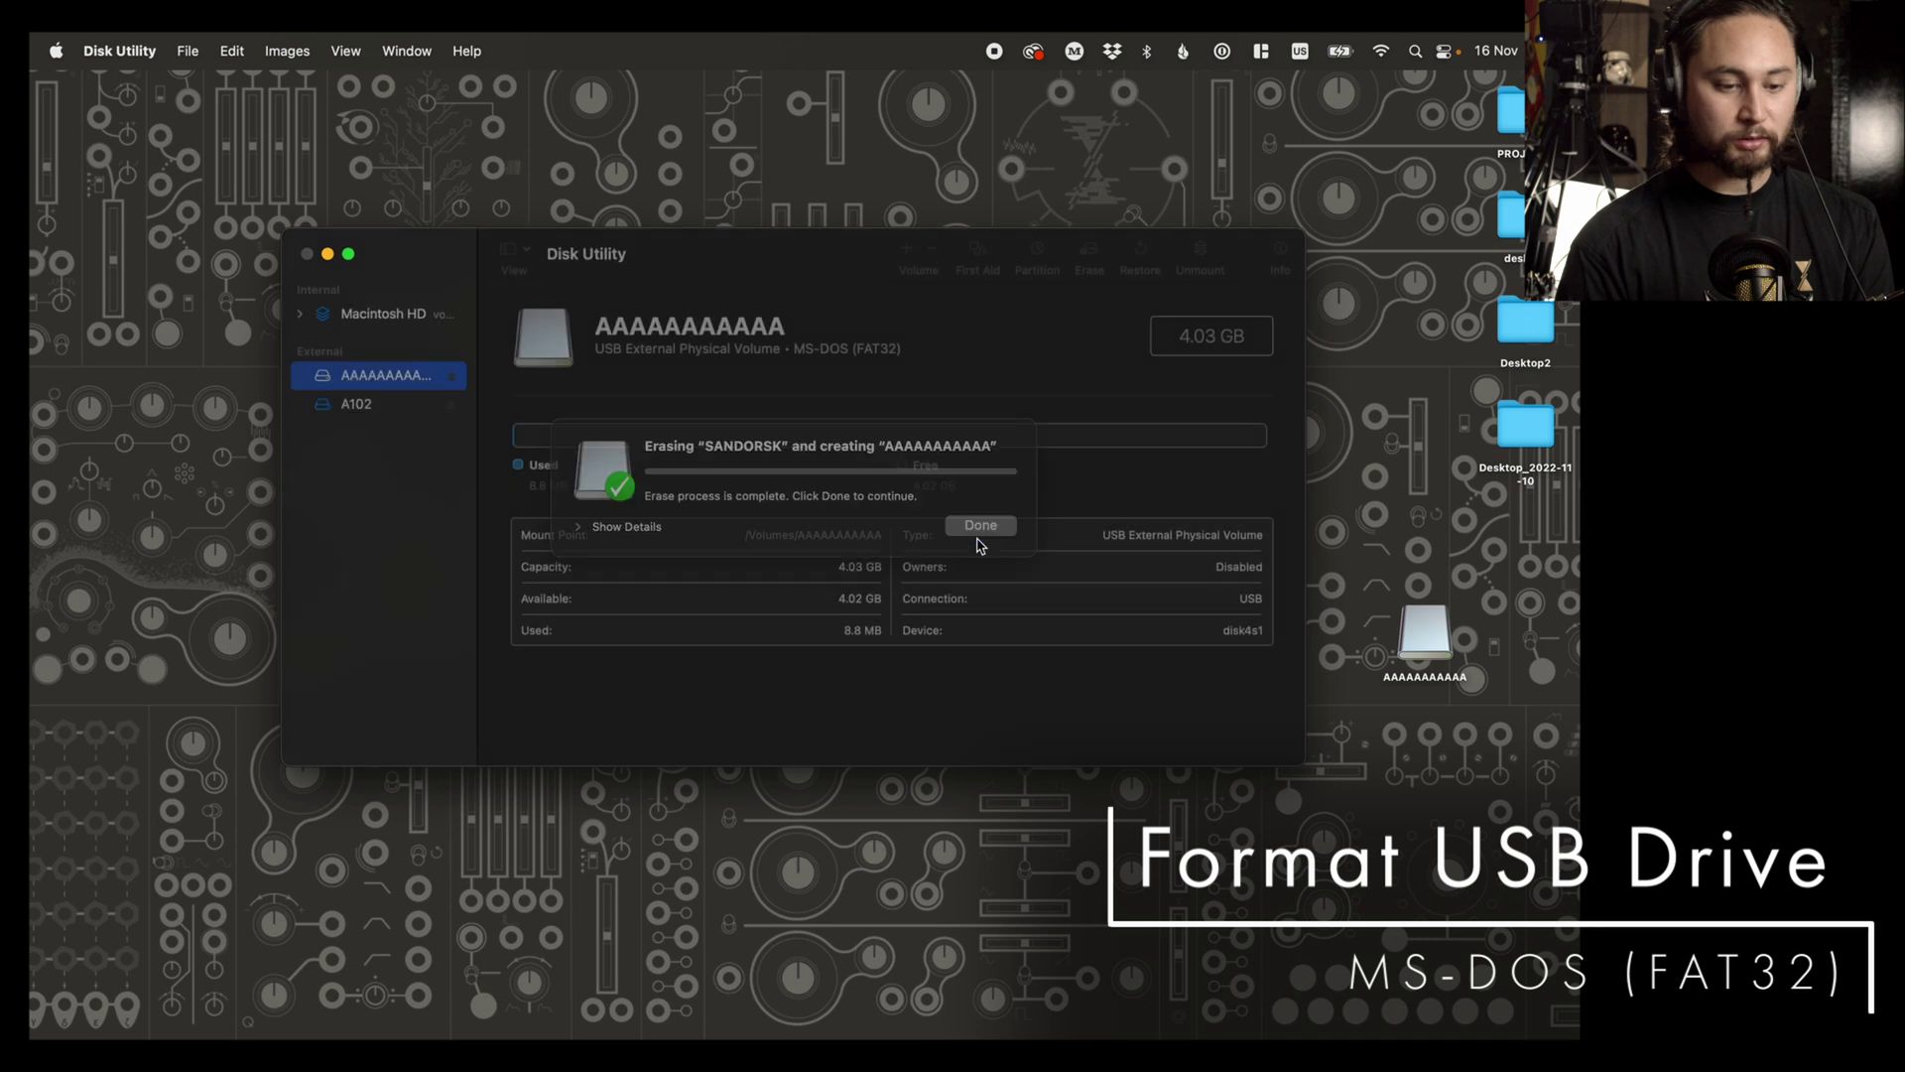
left_click(455, 377)
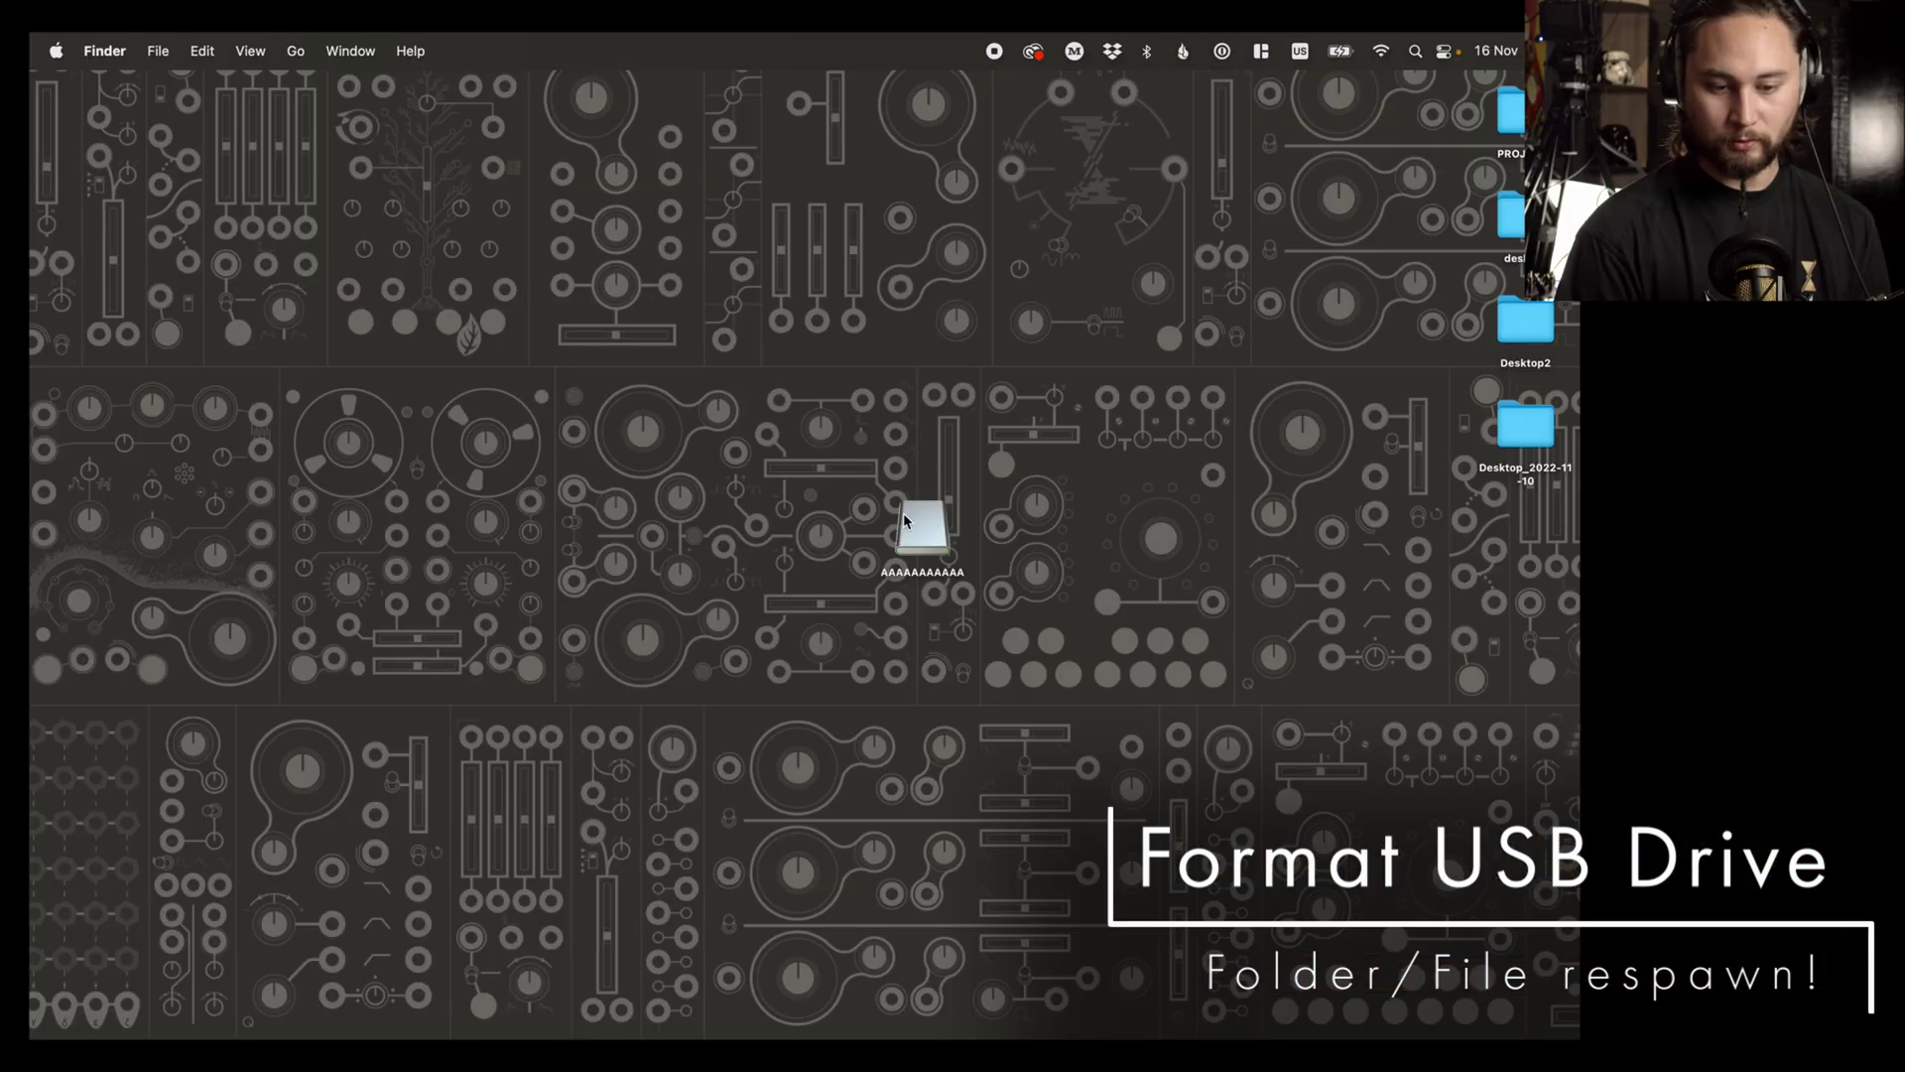
Step: Open the AAAAAAAAAAA drive and inspect its presets and samples folders (01–12, saved)
double_click(905, 518)
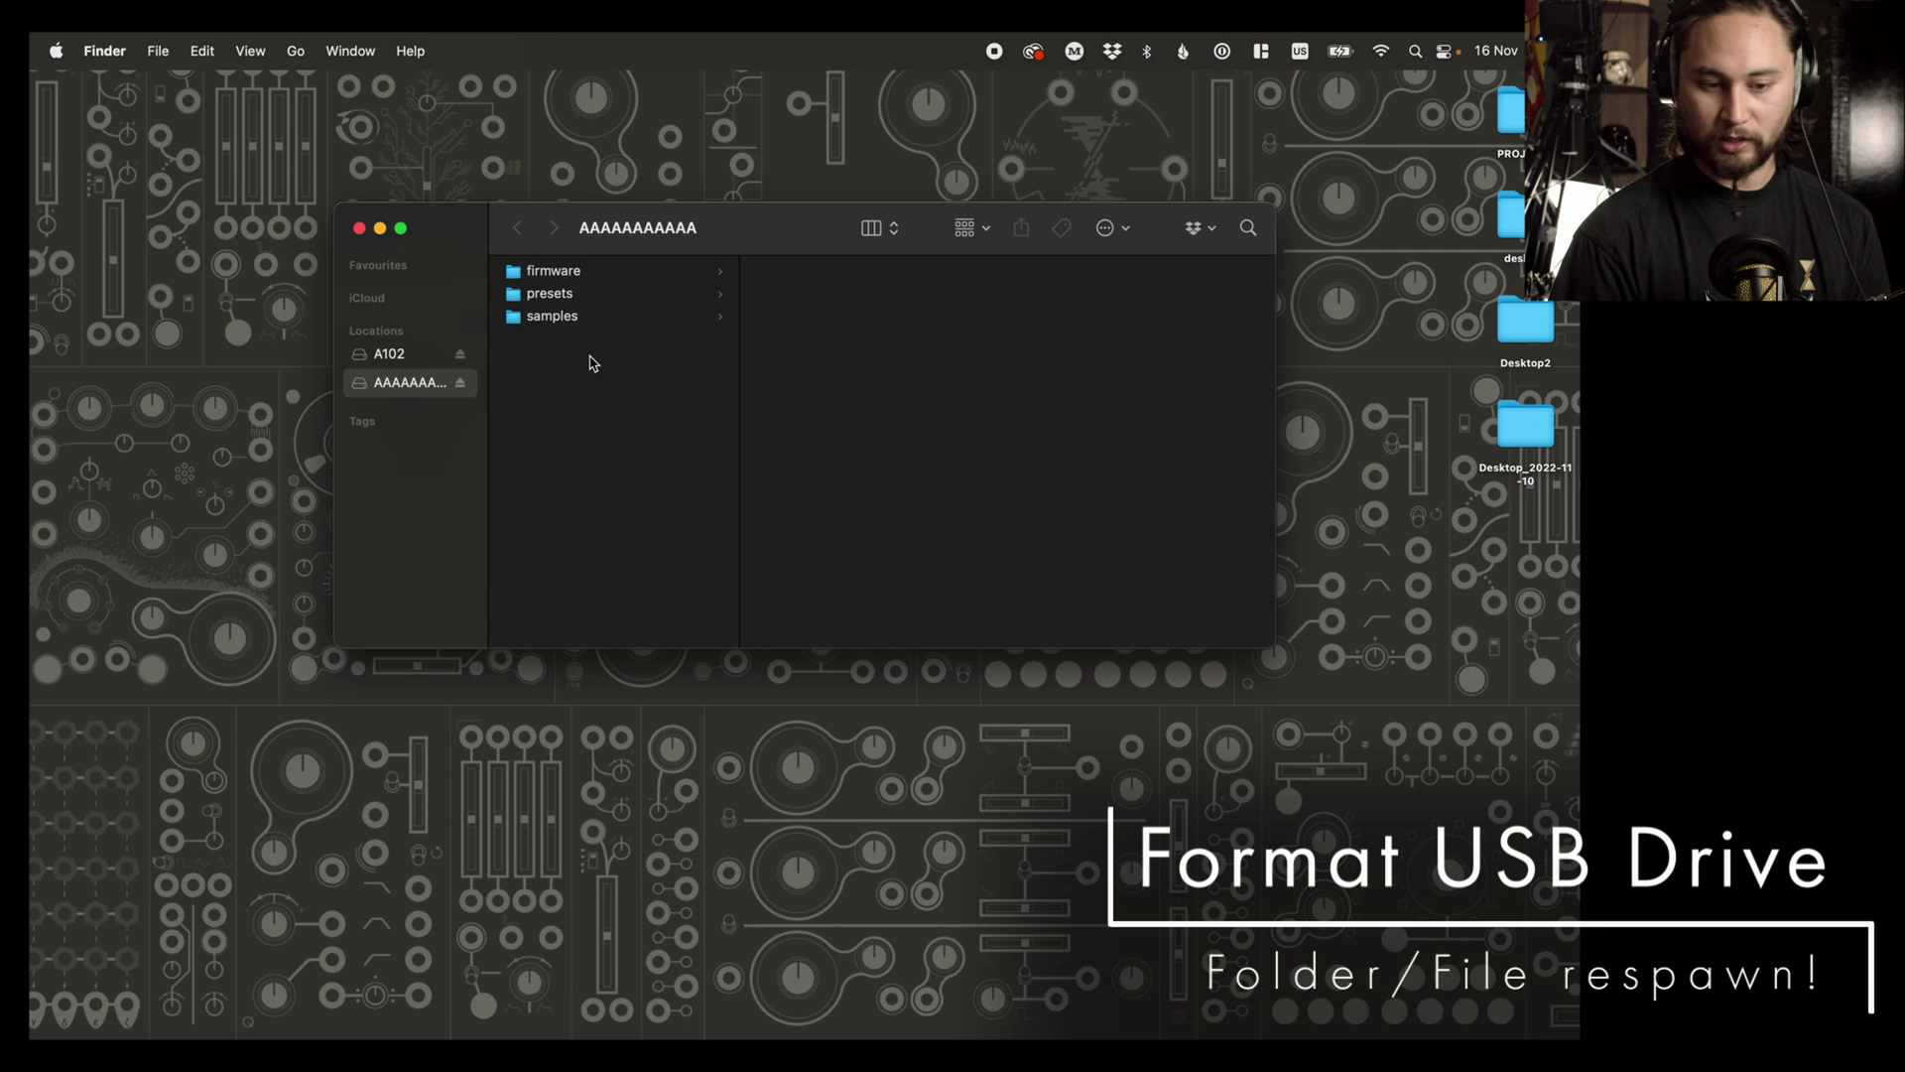
left_click(643, 294)
left_click(609, 318)
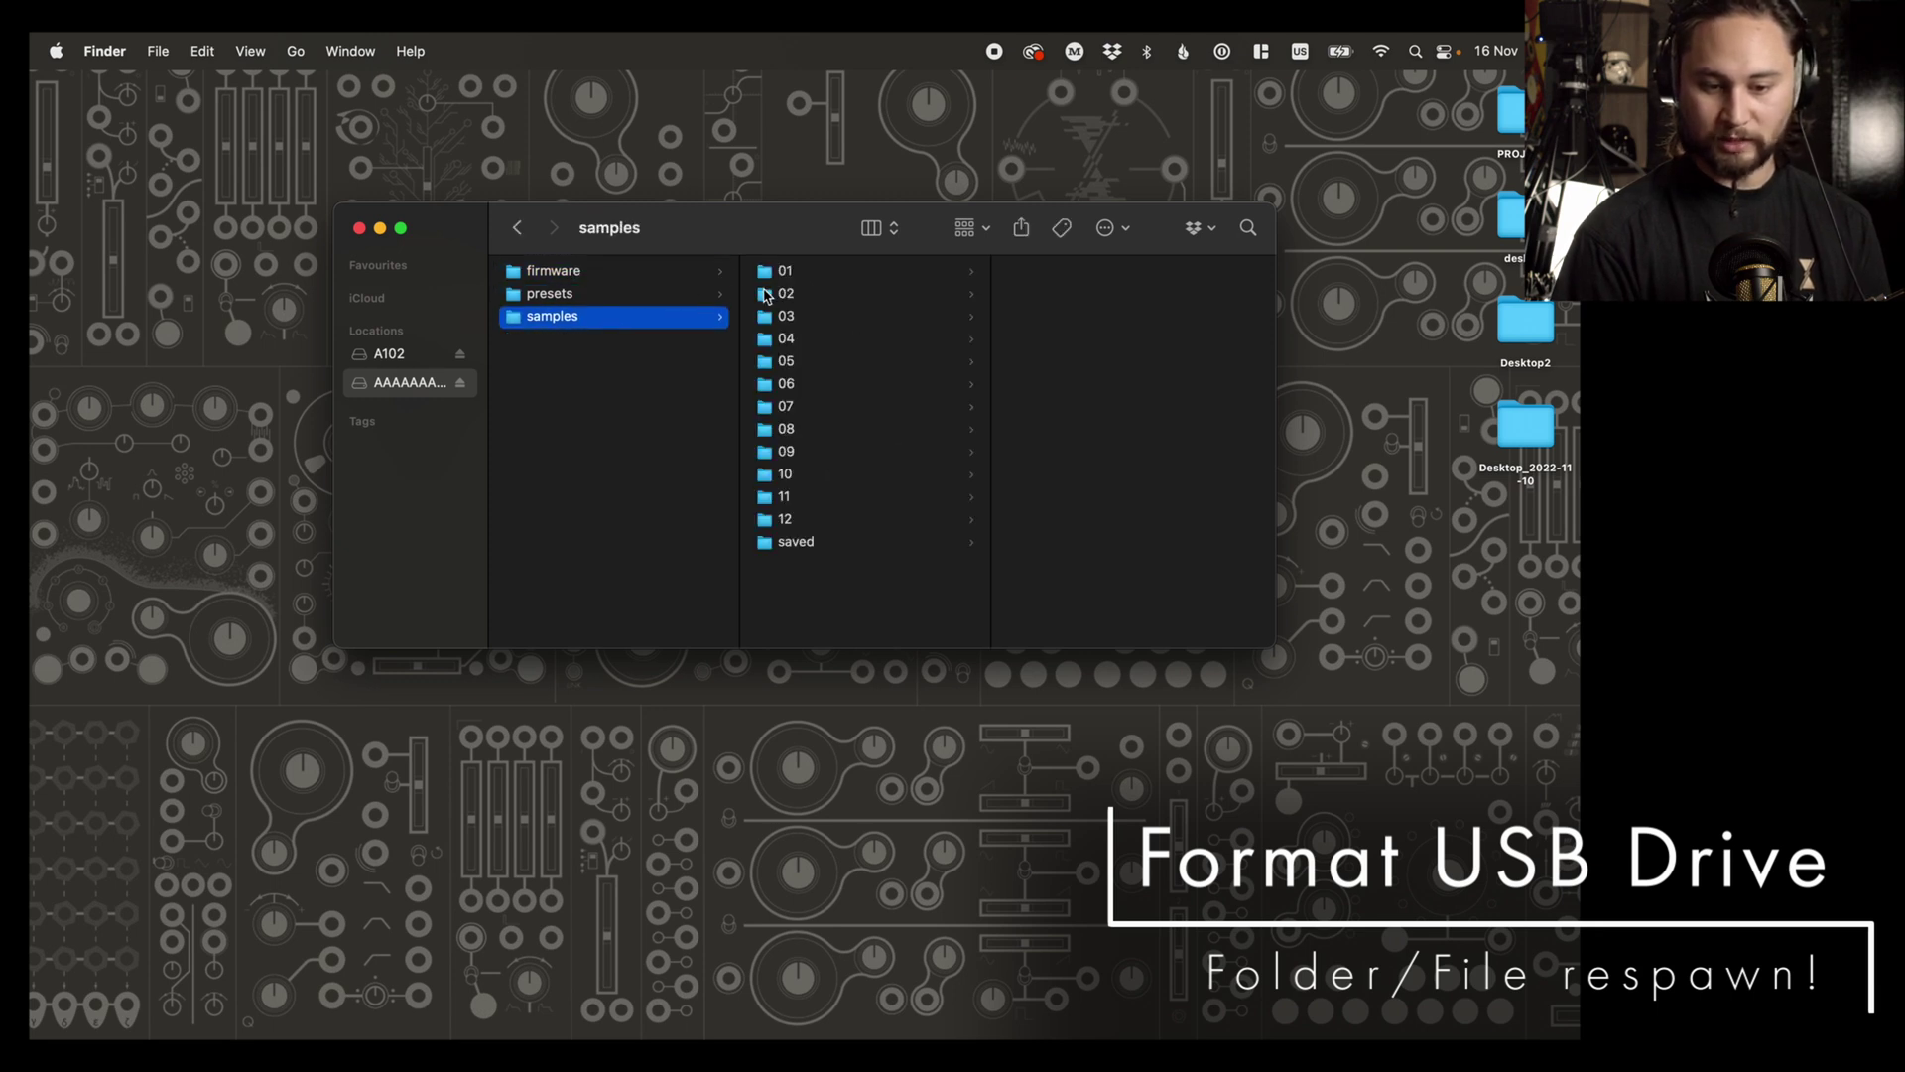